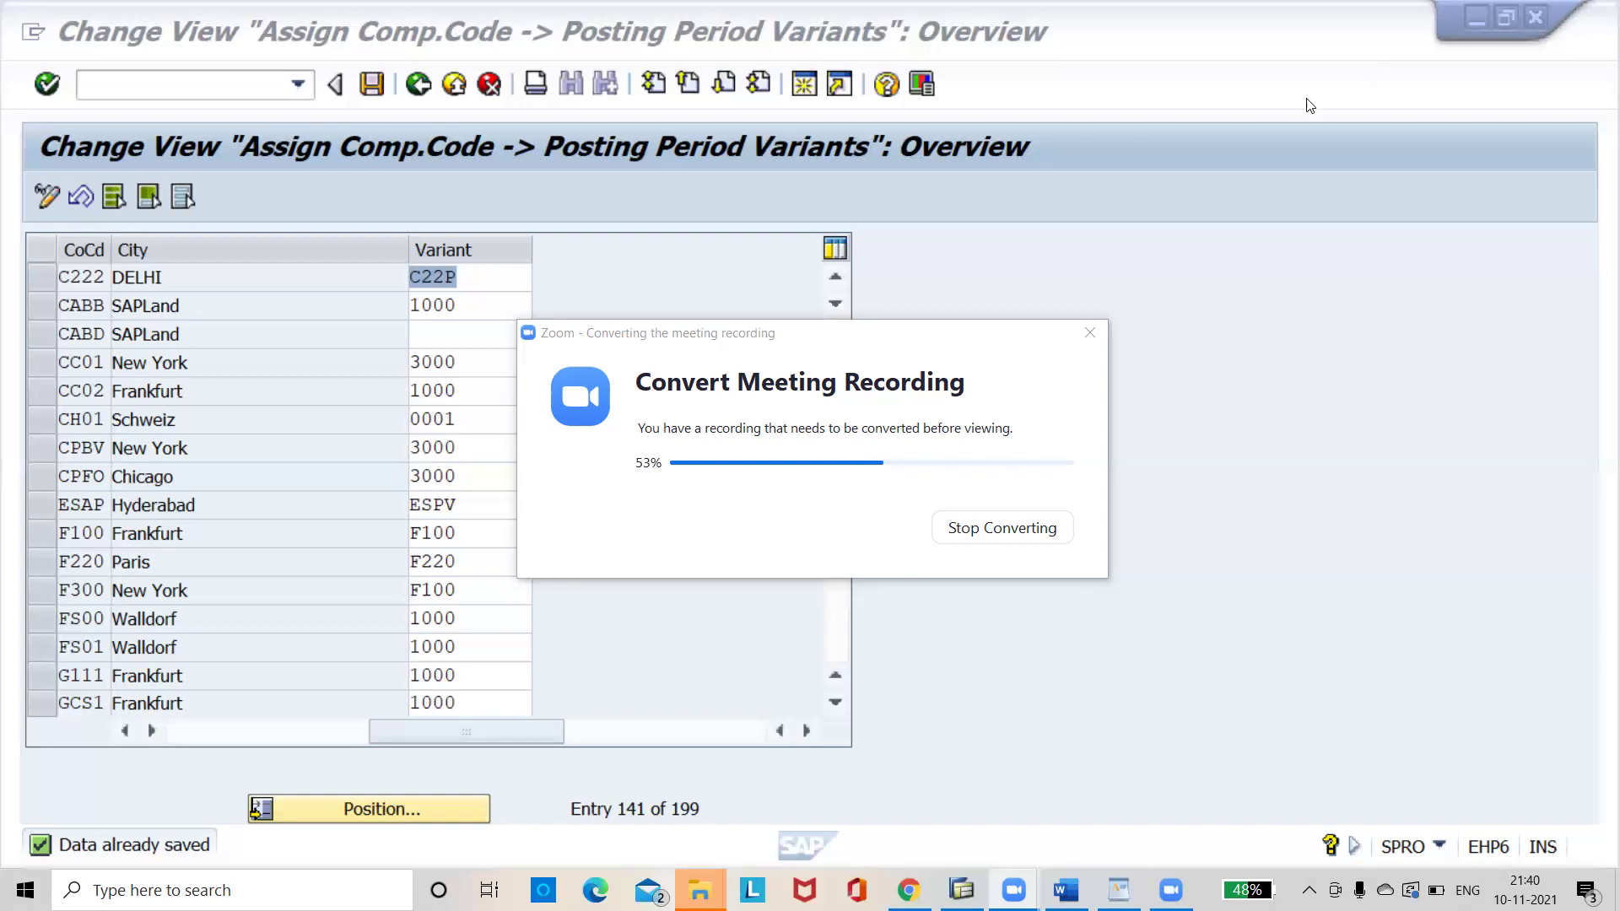
Step: Switch to the C1 Word document and add the heading "FI-GLS—GENERAL LEDGER SETTINGS" below the posting period variant item
key(alt+Tab)
key(alt+Tab)
key(alt+Tab)
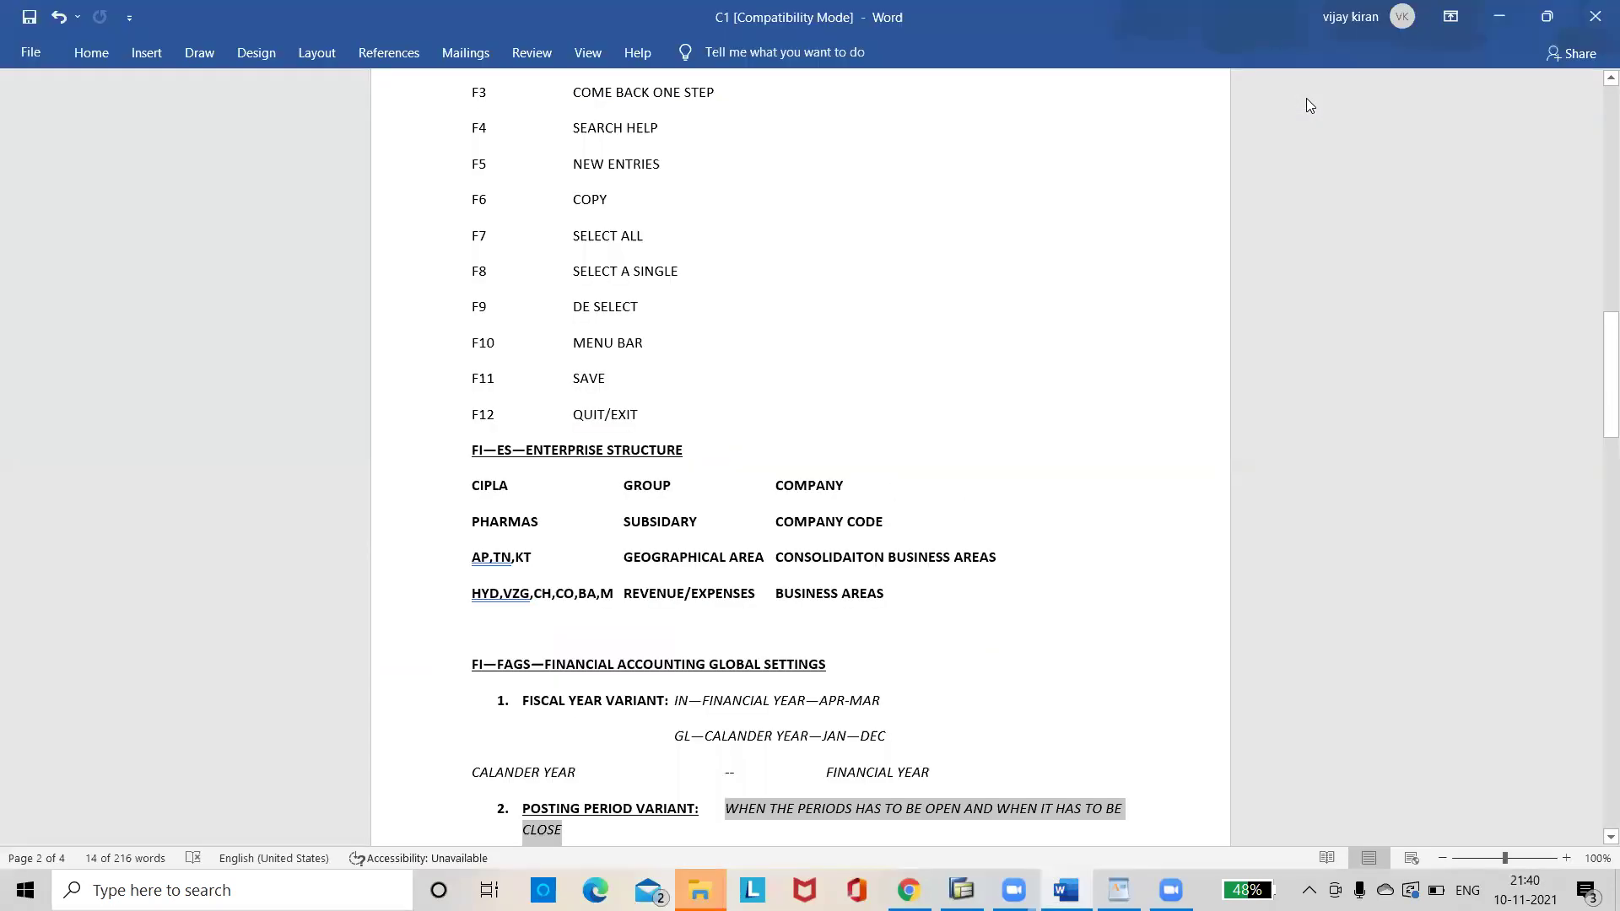
key(End)
key(Return)
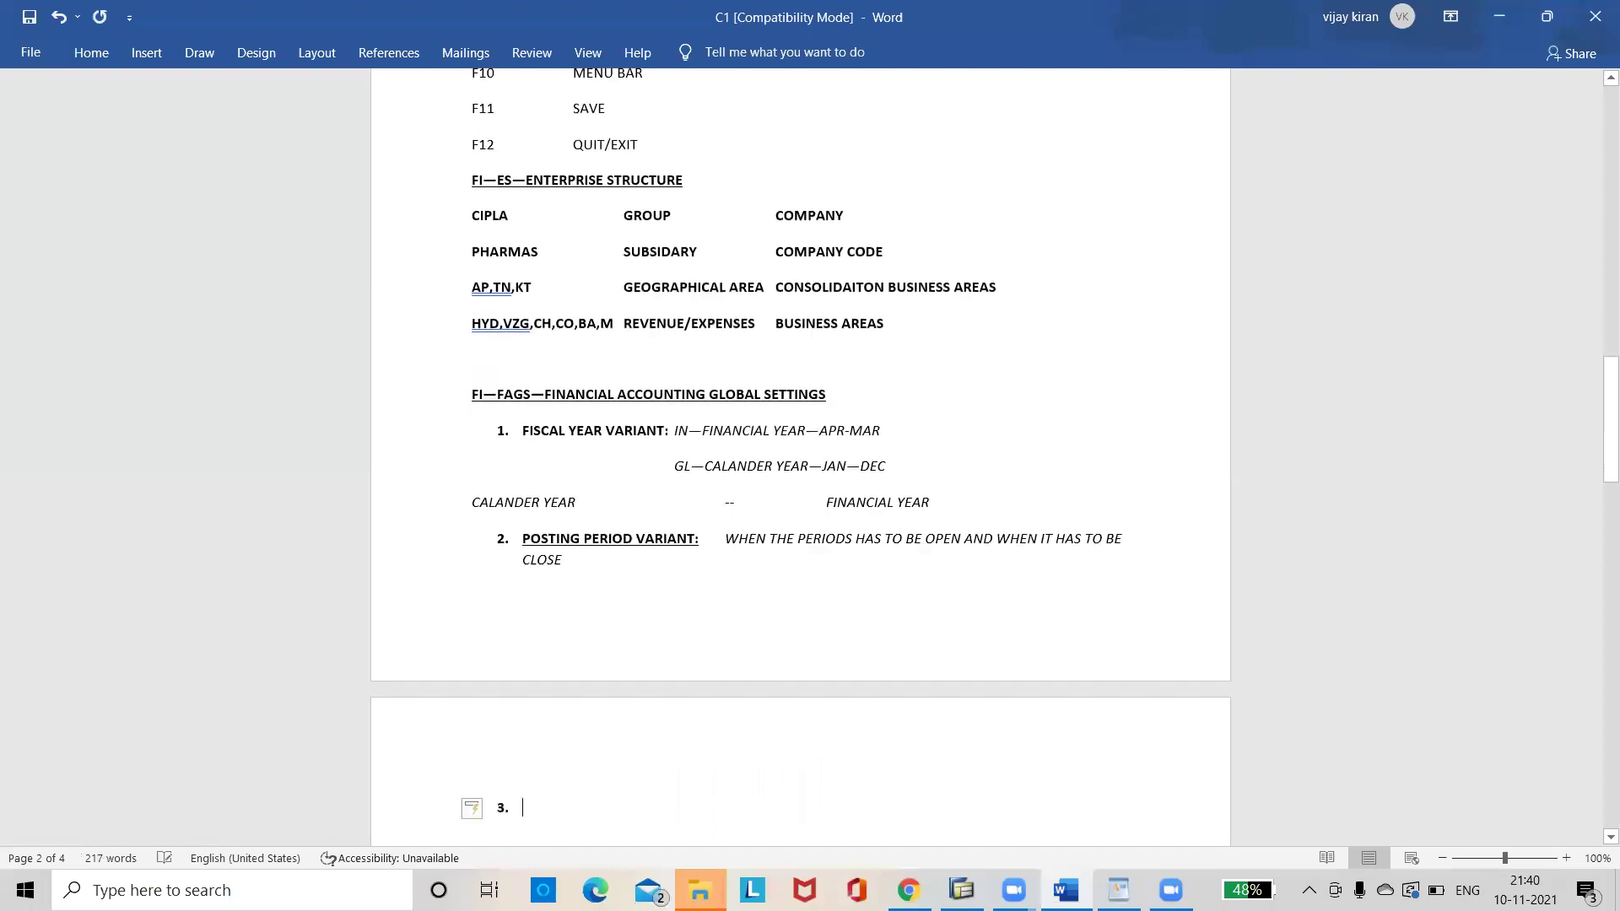
key(BackSpace)
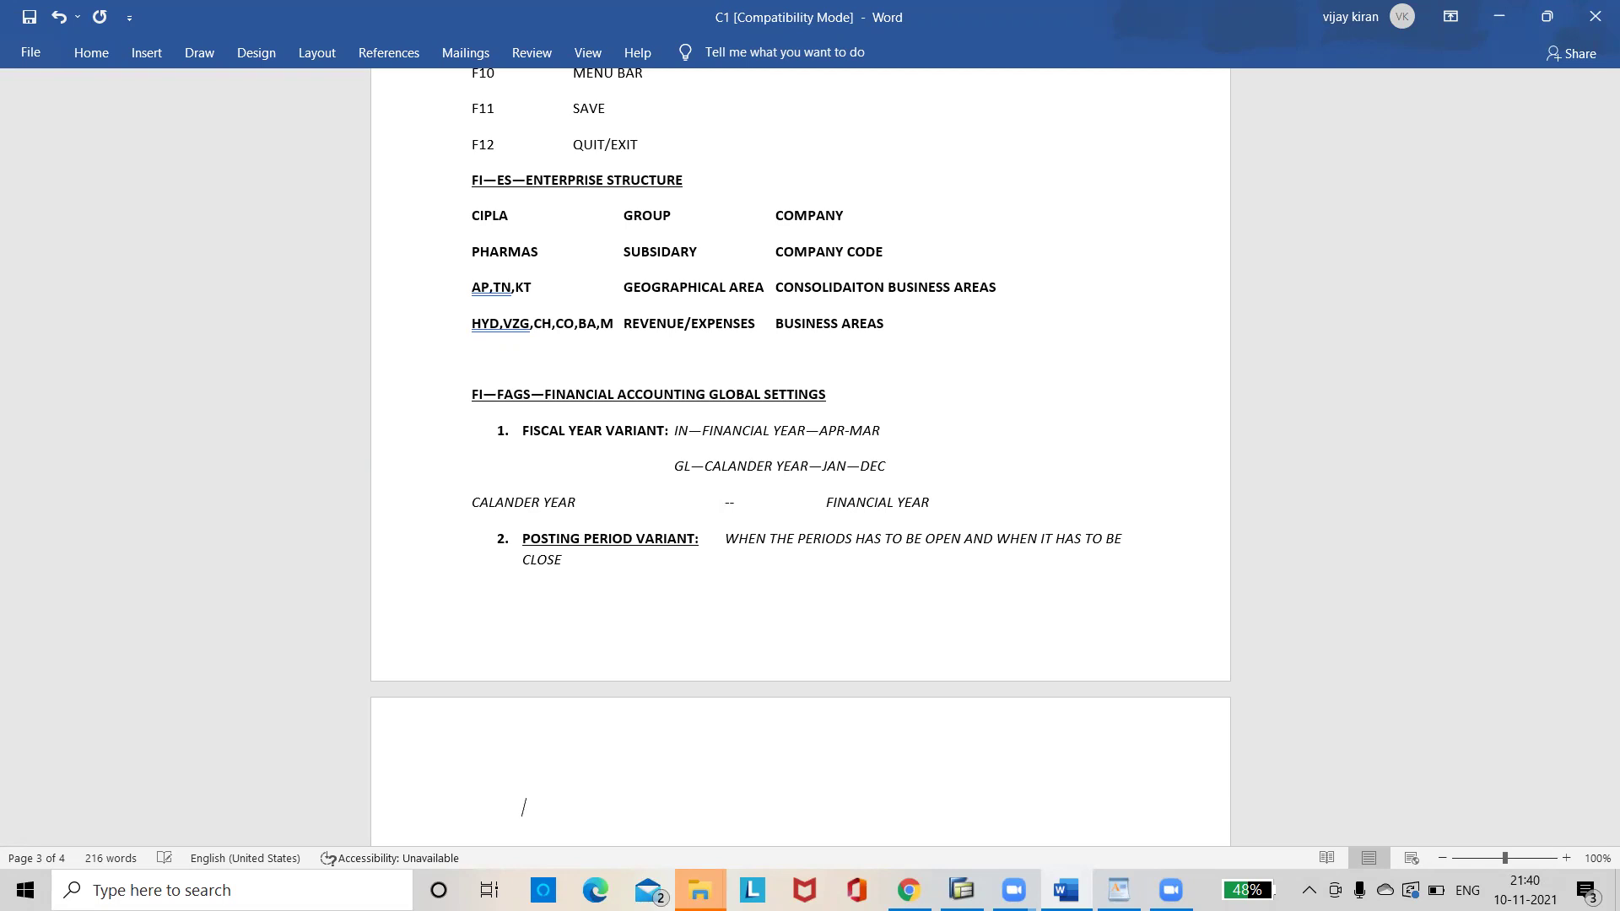
text(FI-GLS--GENERAL LEDGE)
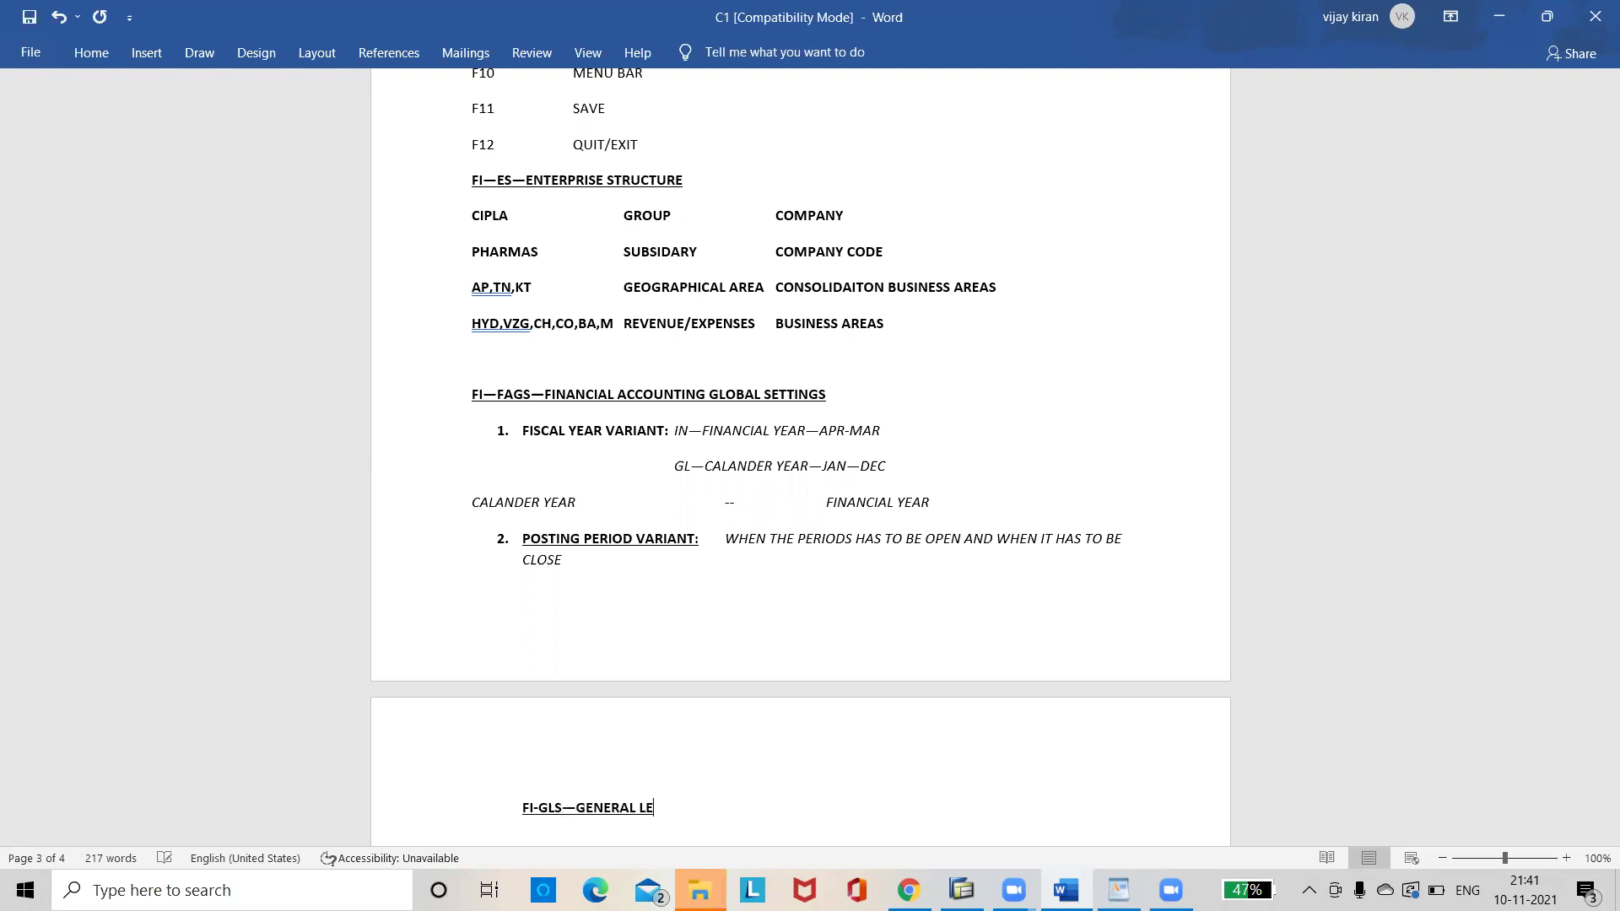
text(R SETTINGS)
key(Return)
Step: Add numbered item 1, "CHART OF ACCOUNTS LIST:", with the description "IT IS A SET OR A GROUP OF ACCOUNTS FOR A PARTICUALR COMPANY CODE."
text(1.)
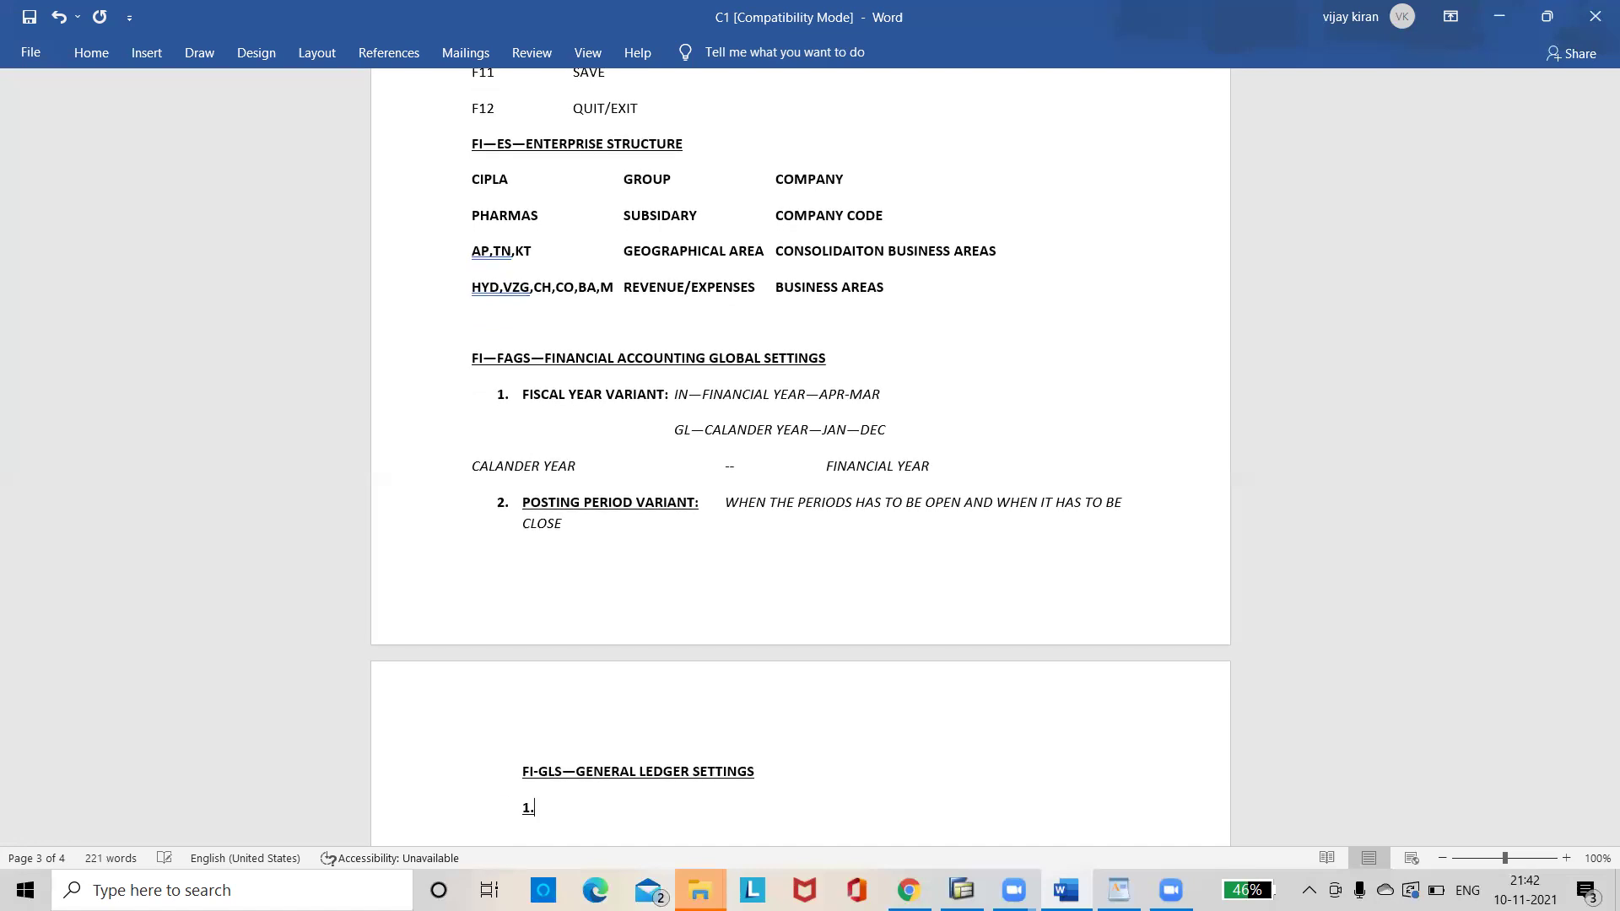
text( CHA)
key(BackSpace)
key(BackSpace)
key(BackSpace)
text(CHART OF ACCOUNTS LIST)
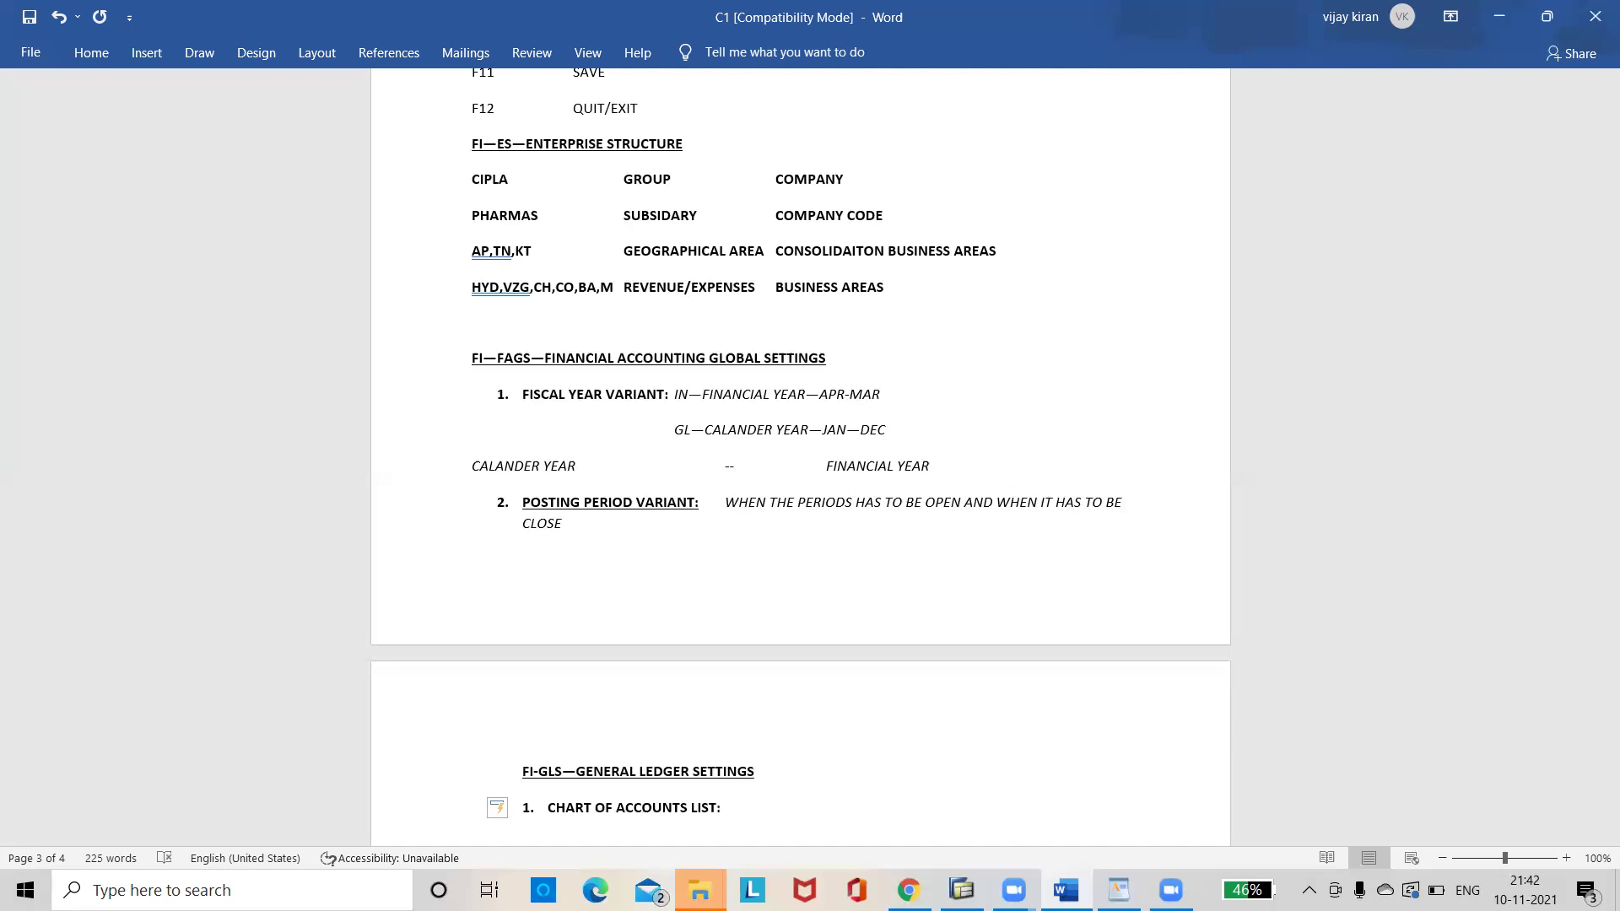
text(: IT IS A SET OR A GROUP OF ACCOUNTS FOR A )
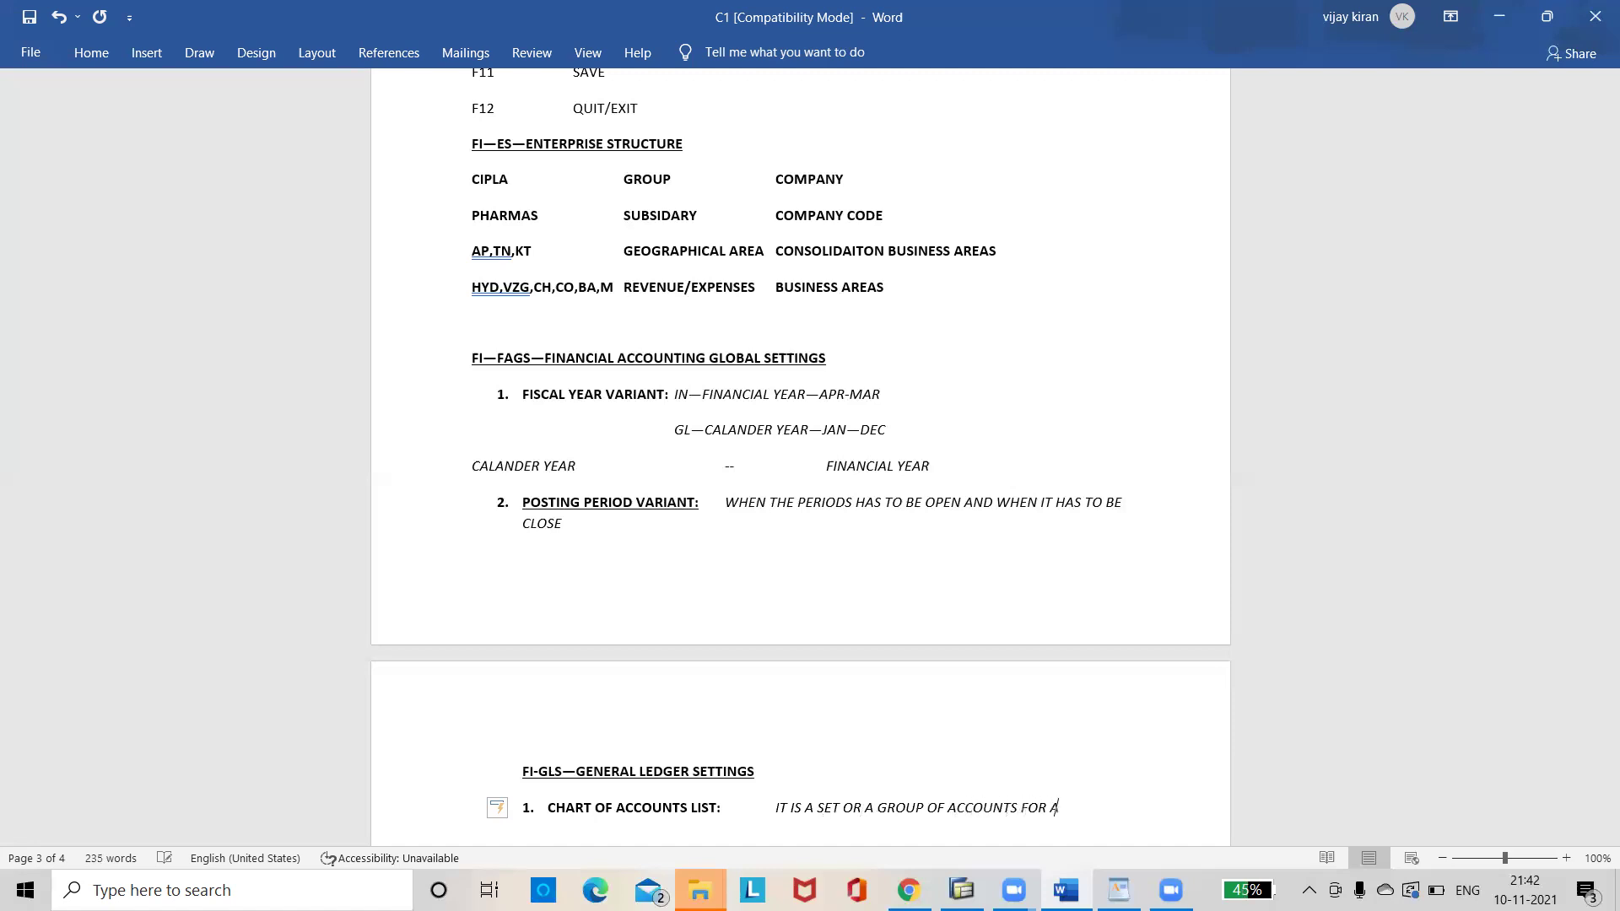
text(PARTICUALR COMPANY CODE)
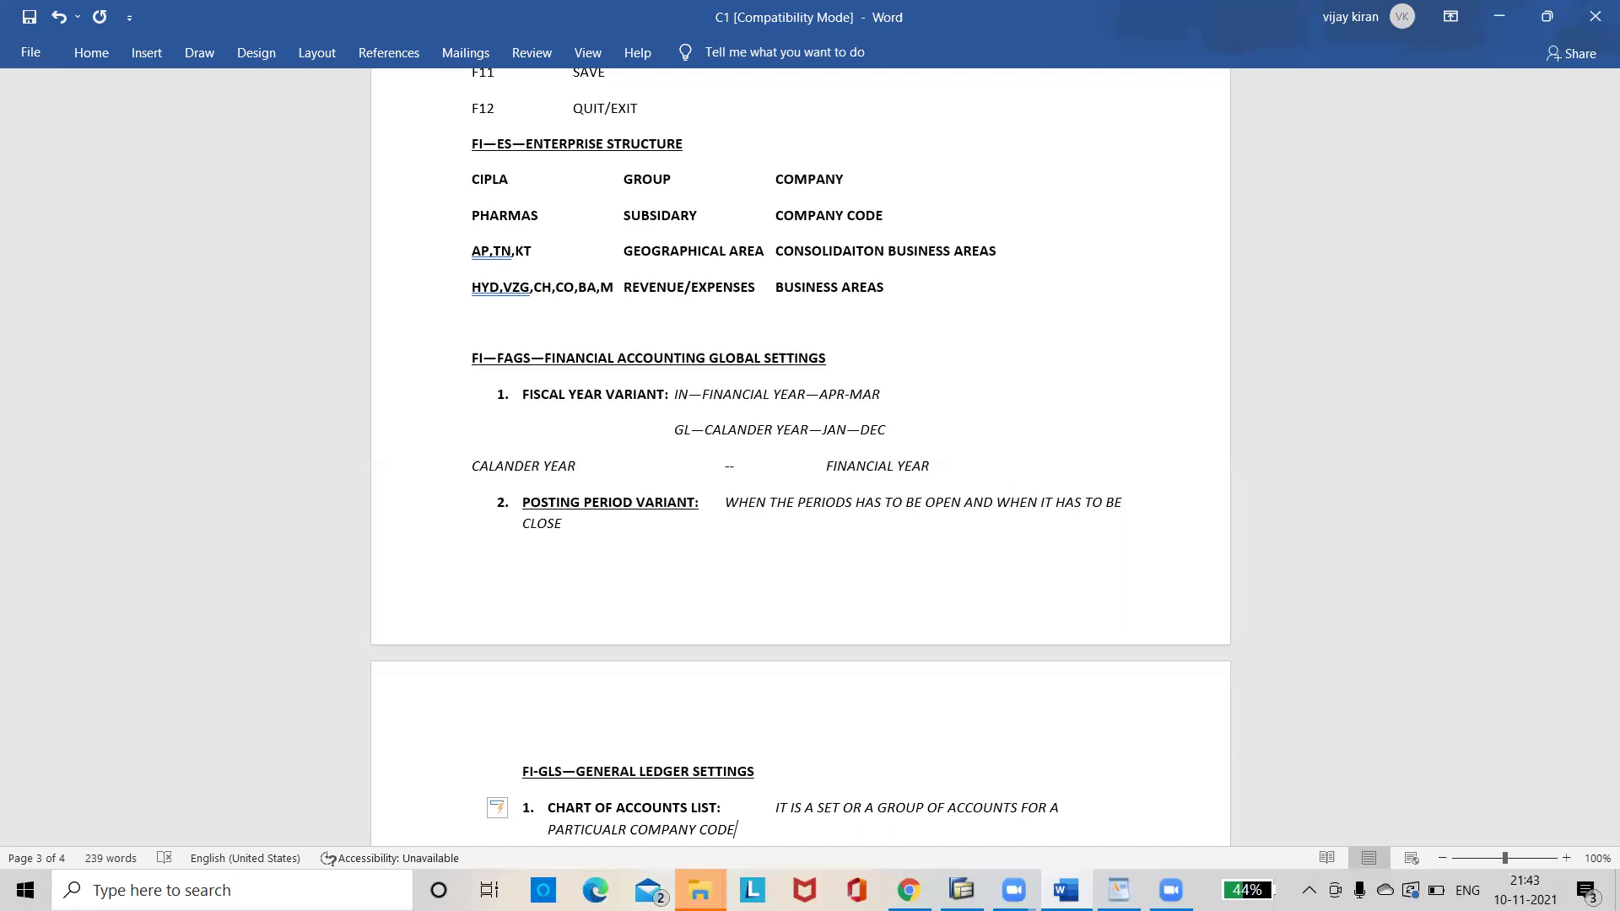
text(.)
Step: Add numbered items 2 to 4: "ASSIGN CHART OF ACCOUNTS TO COMPANY CODE", "ACCOUNT GROUPS" and "REATAINED EARNING ACCOUNT"
key(Return)
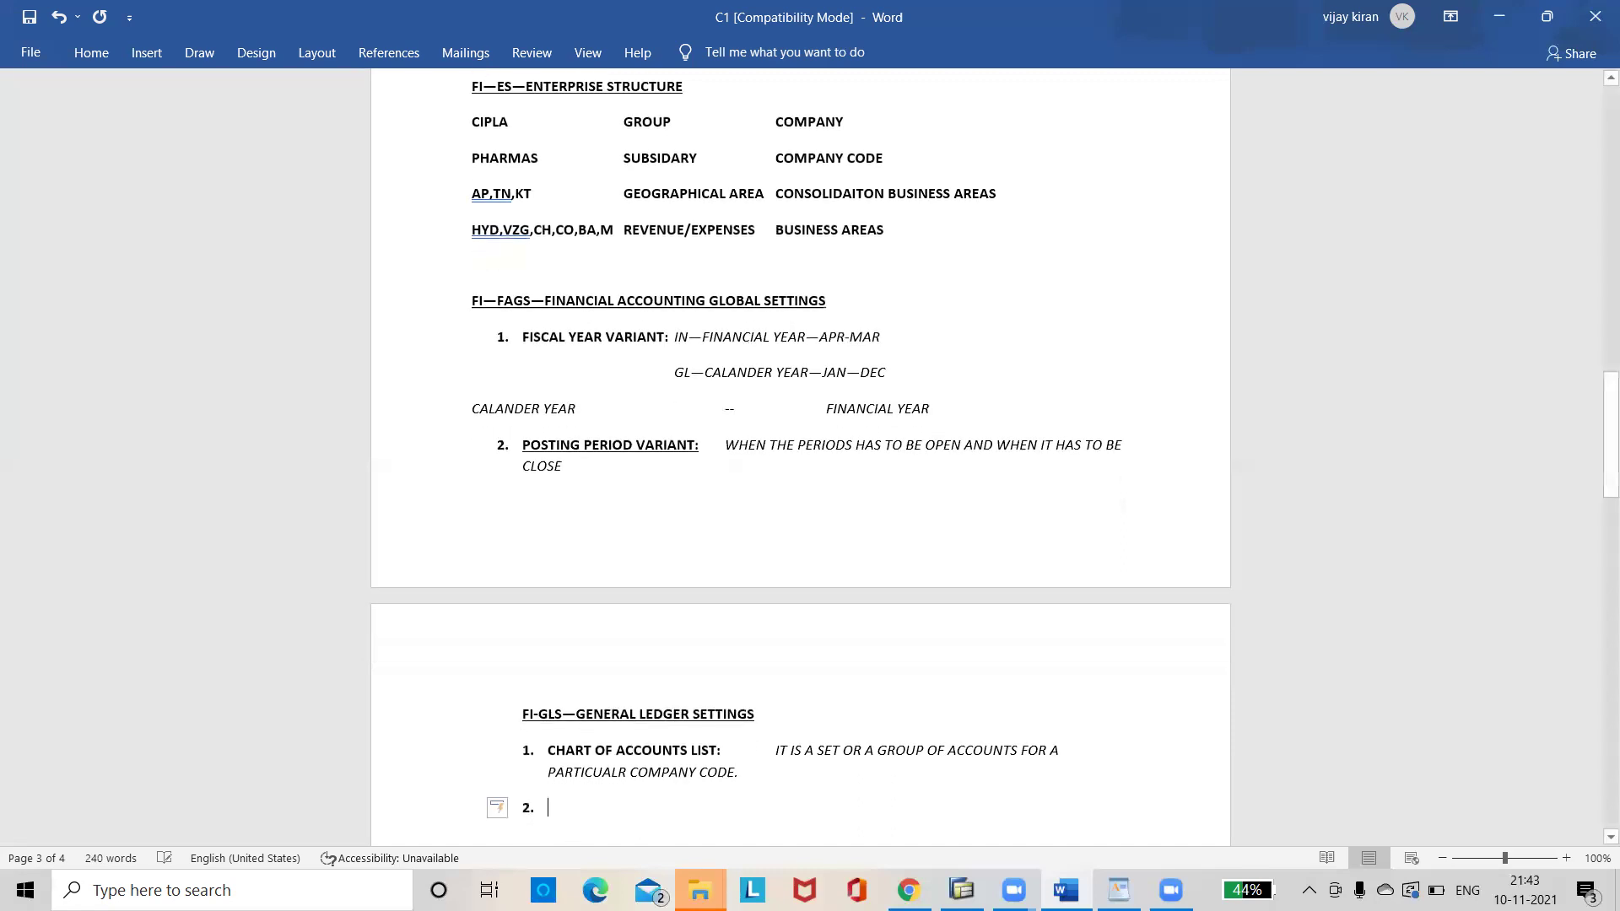
text(AS)
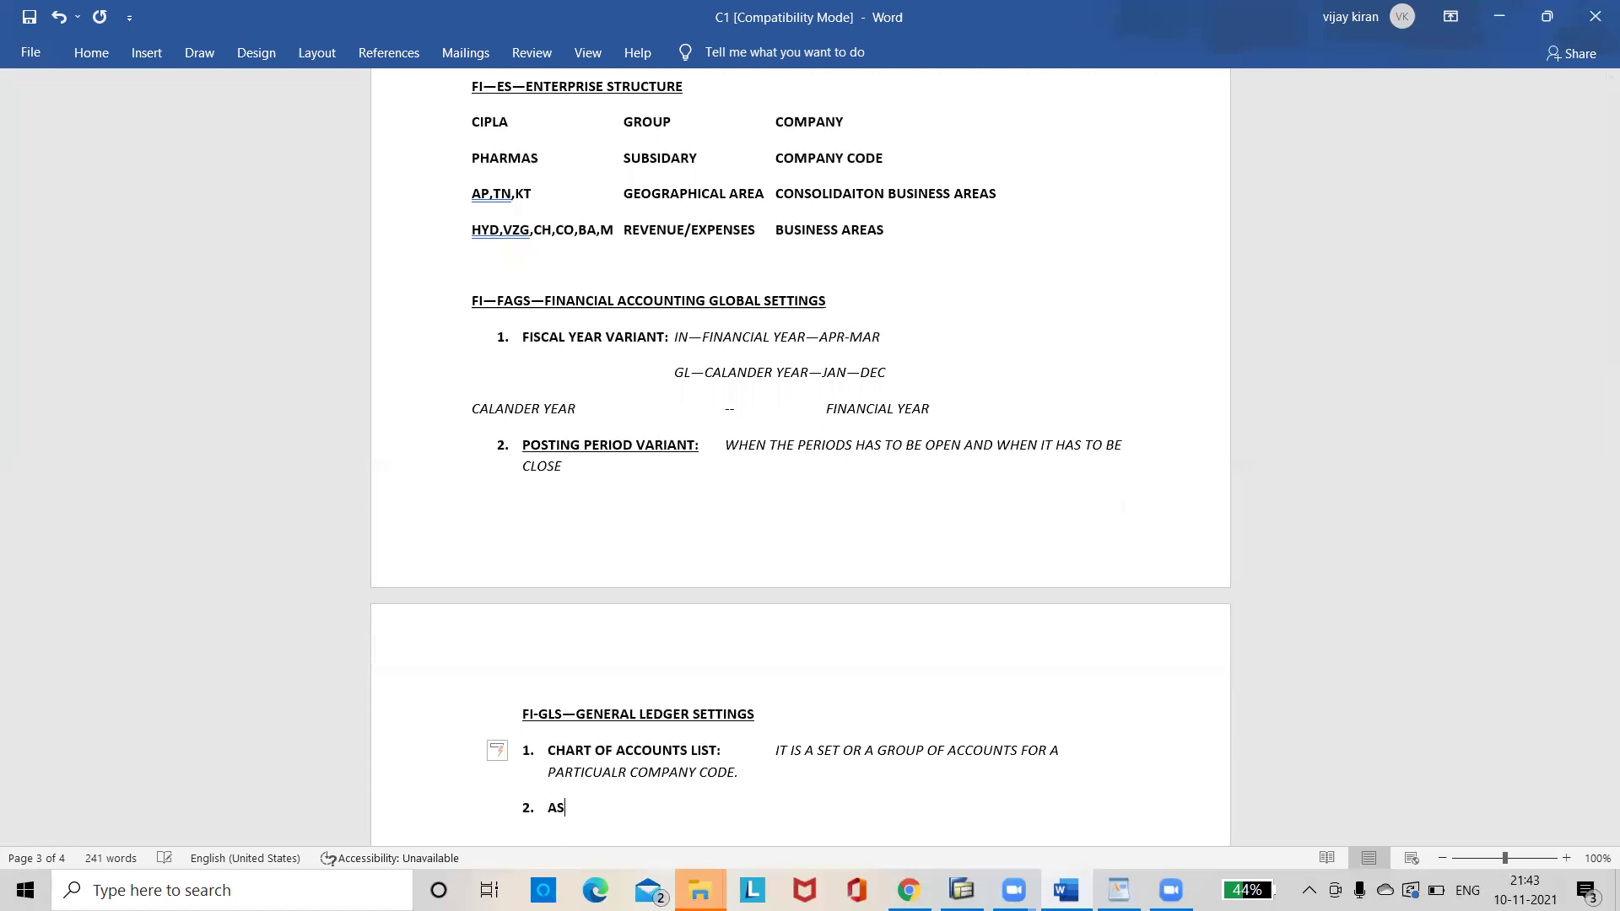
text(SIGN CHART OF ACCOUNTS)
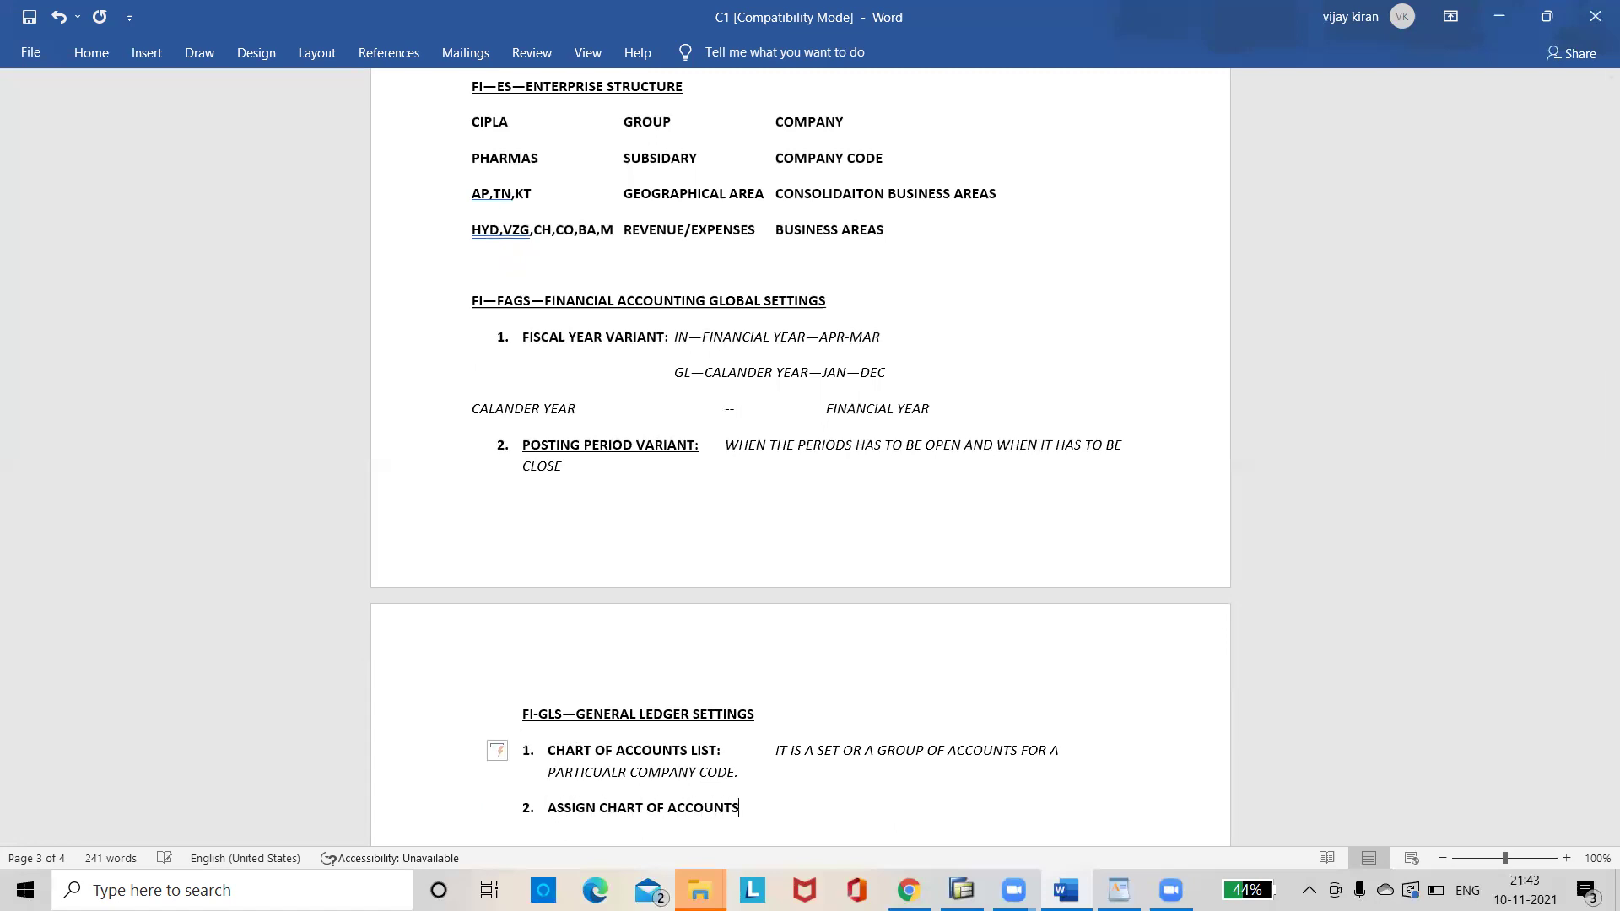
text( TO COMPANY CODE)
key(Return)
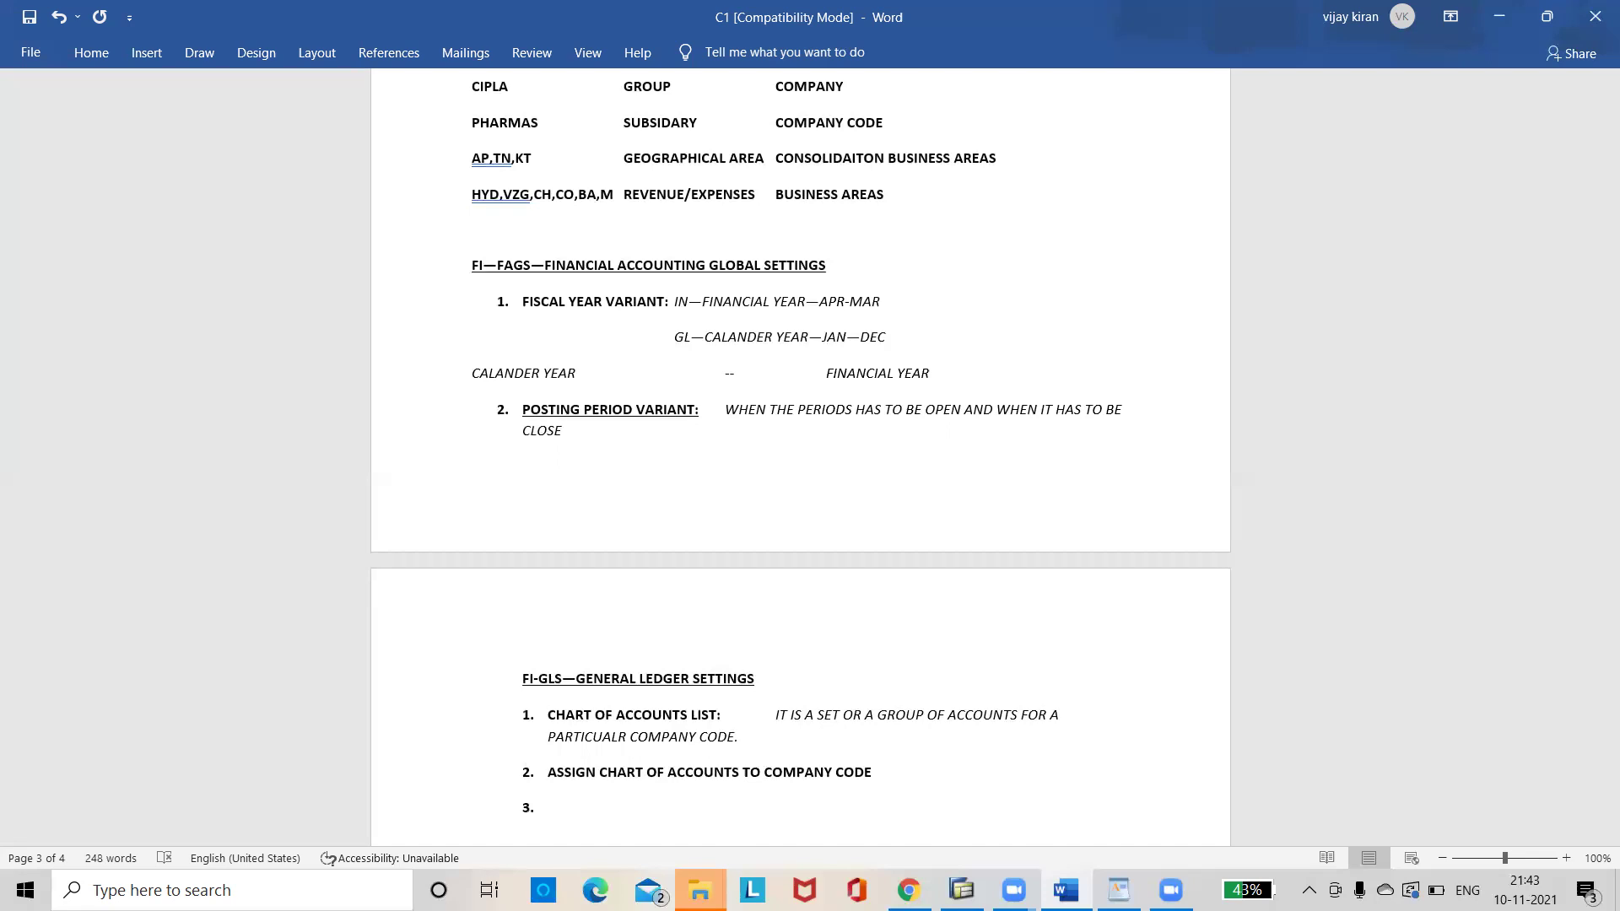
text(ACCOUNT GROUPS)
key(Return)
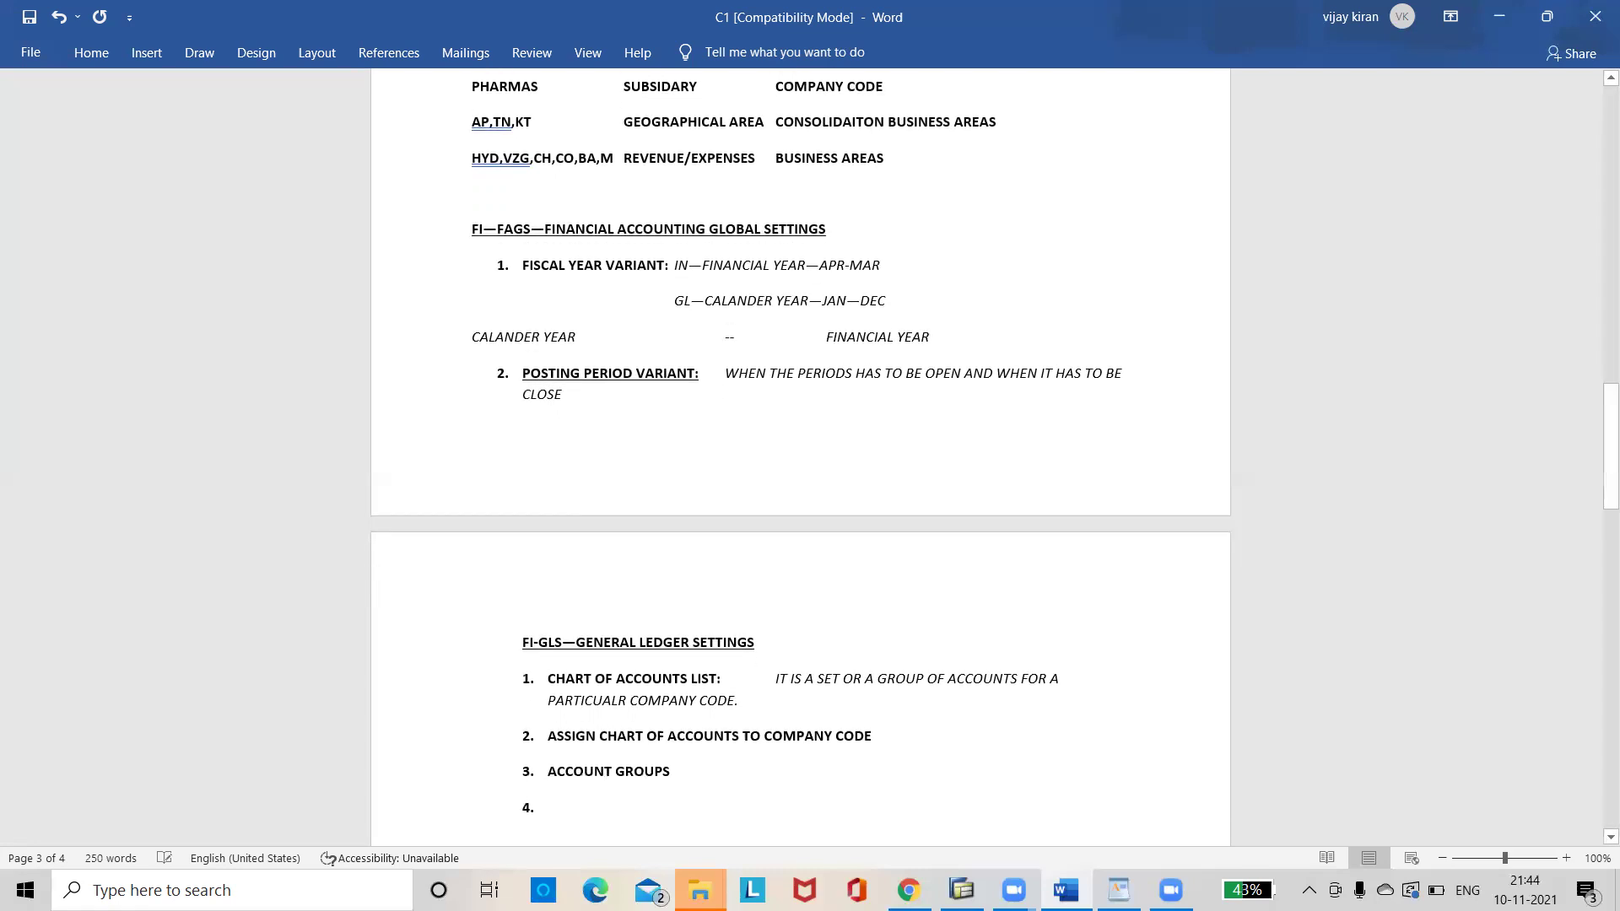
text(REATAINED )
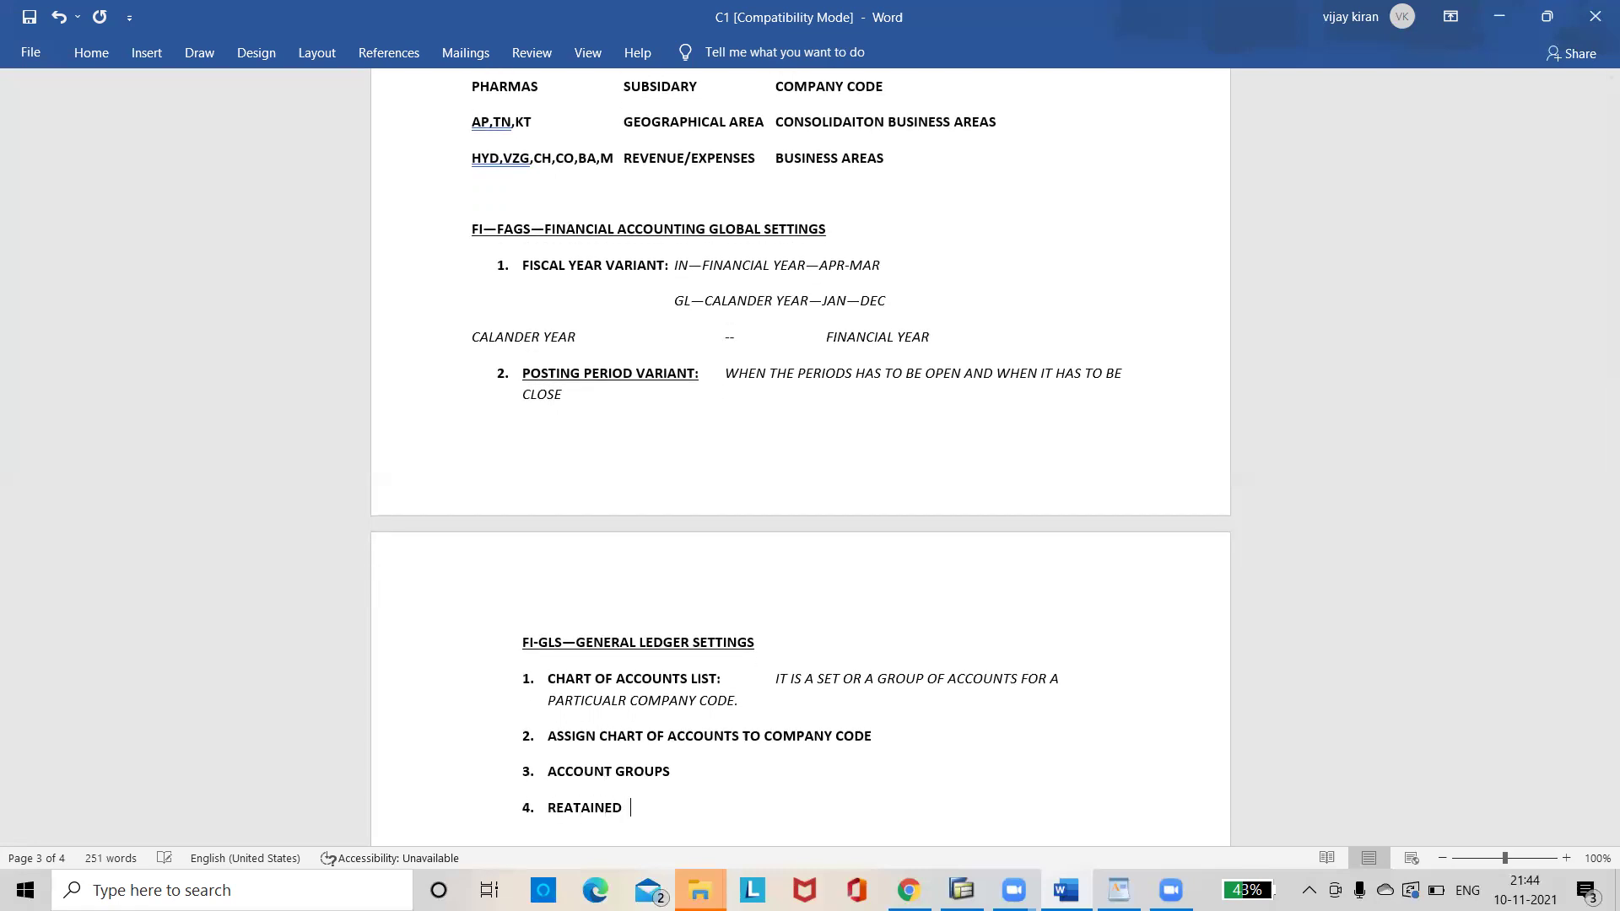
text(EARNING ACCOUNT)
Step: Switch to SAP and open Edit Chart of Accounts List under General Ledger Accounting, G/L Accounts, Master Data, Preparations in the IMG
key(alt+Tab)
key(alt+Tab)
key(alt+Tab)
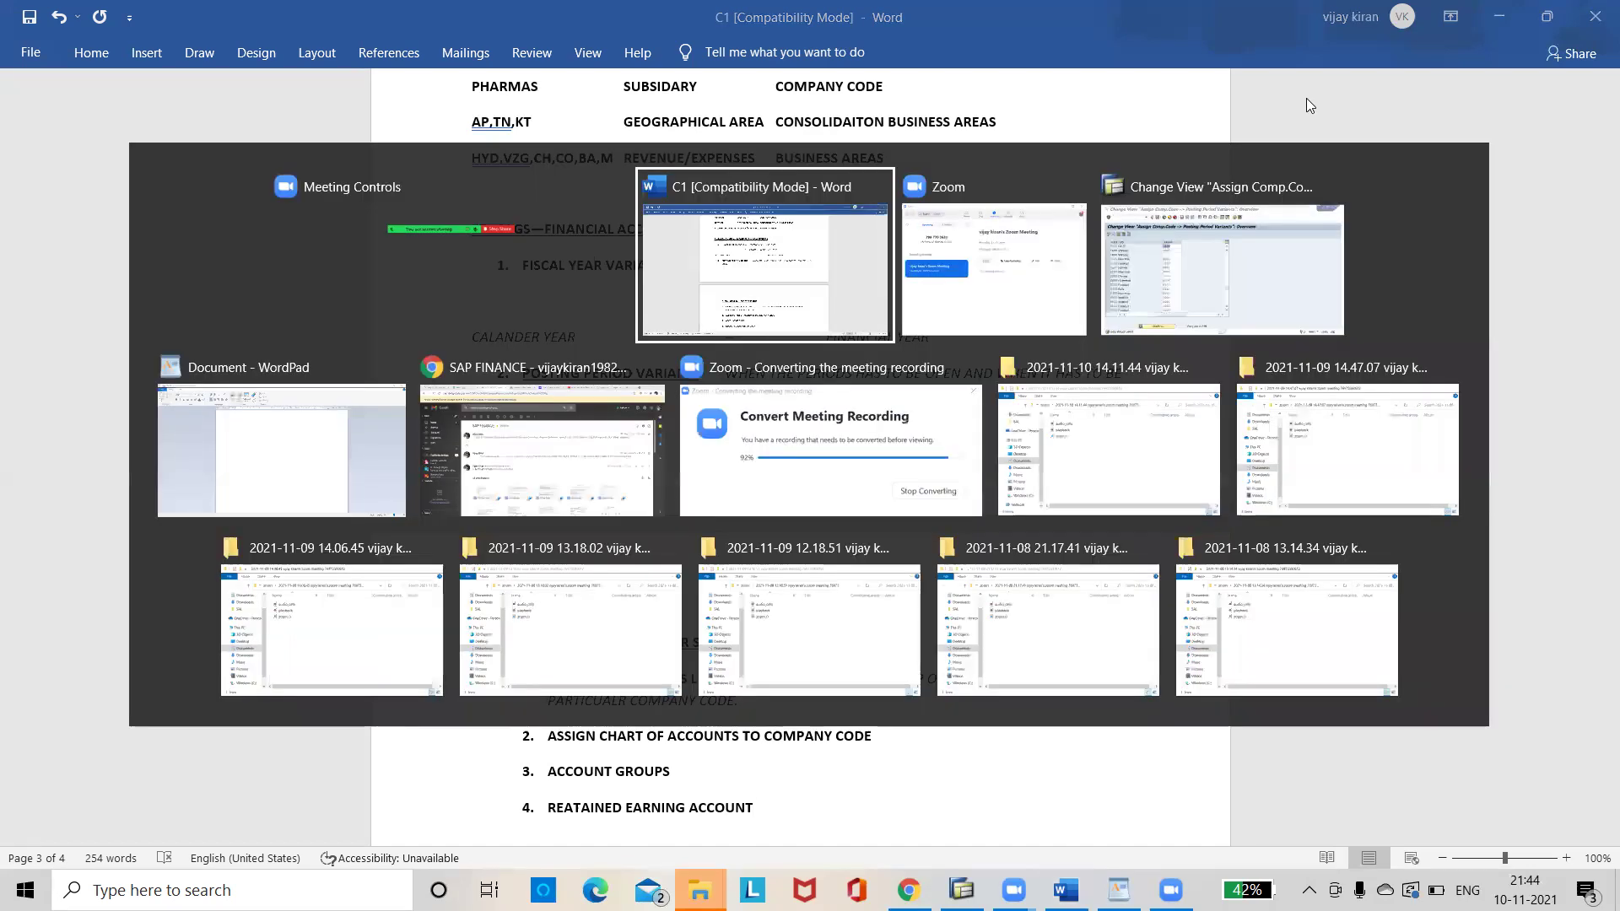
key(F3)
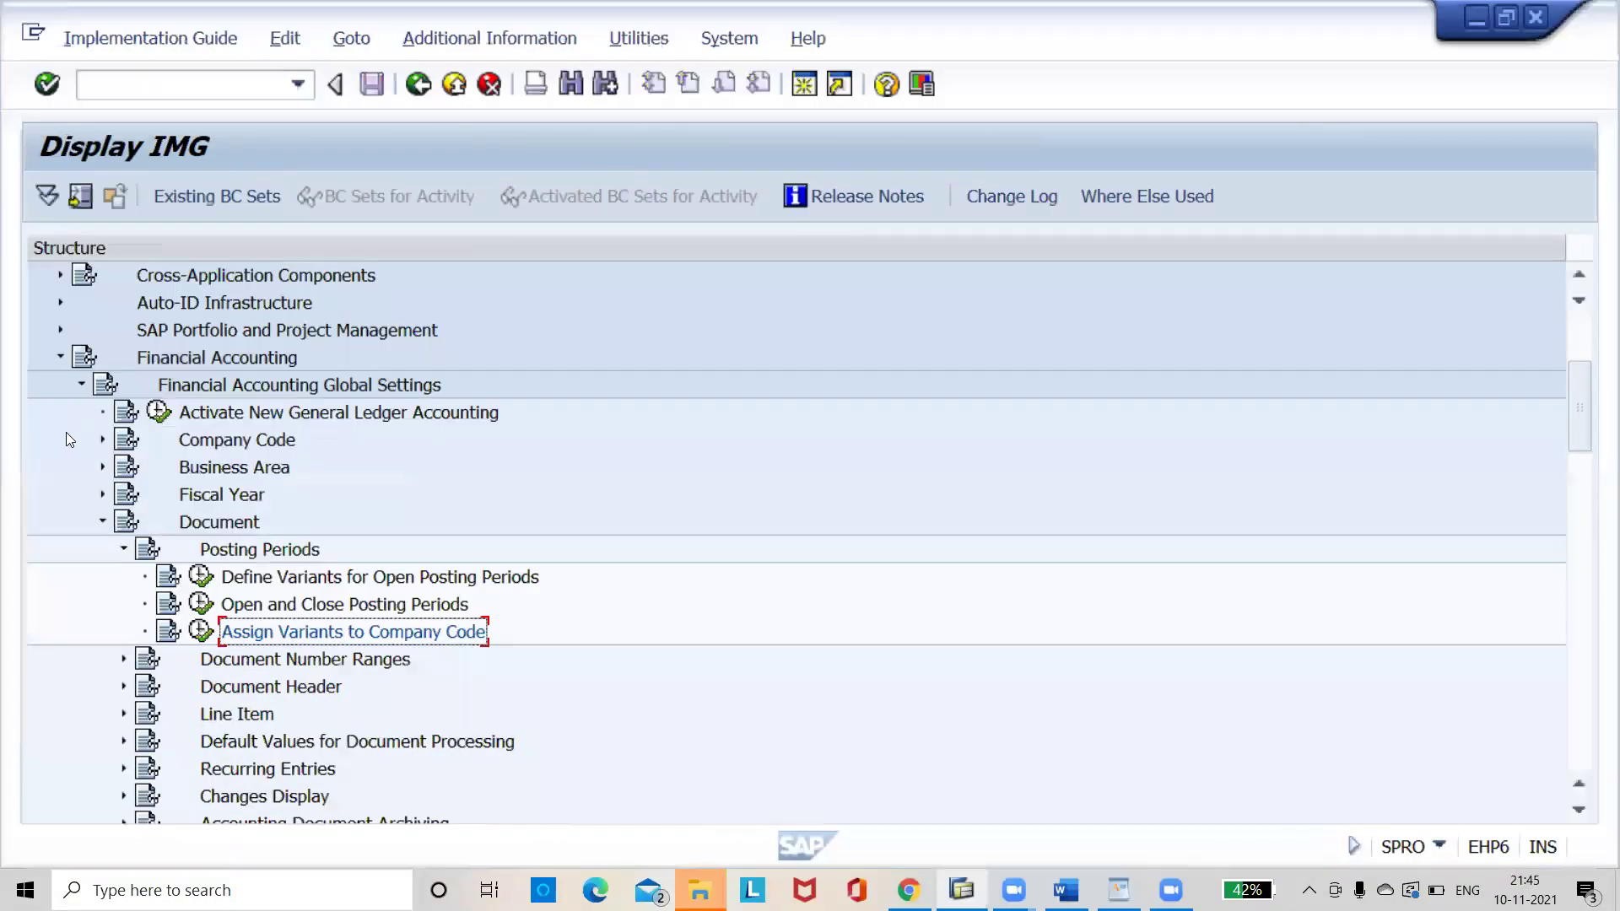
click(81, 387)
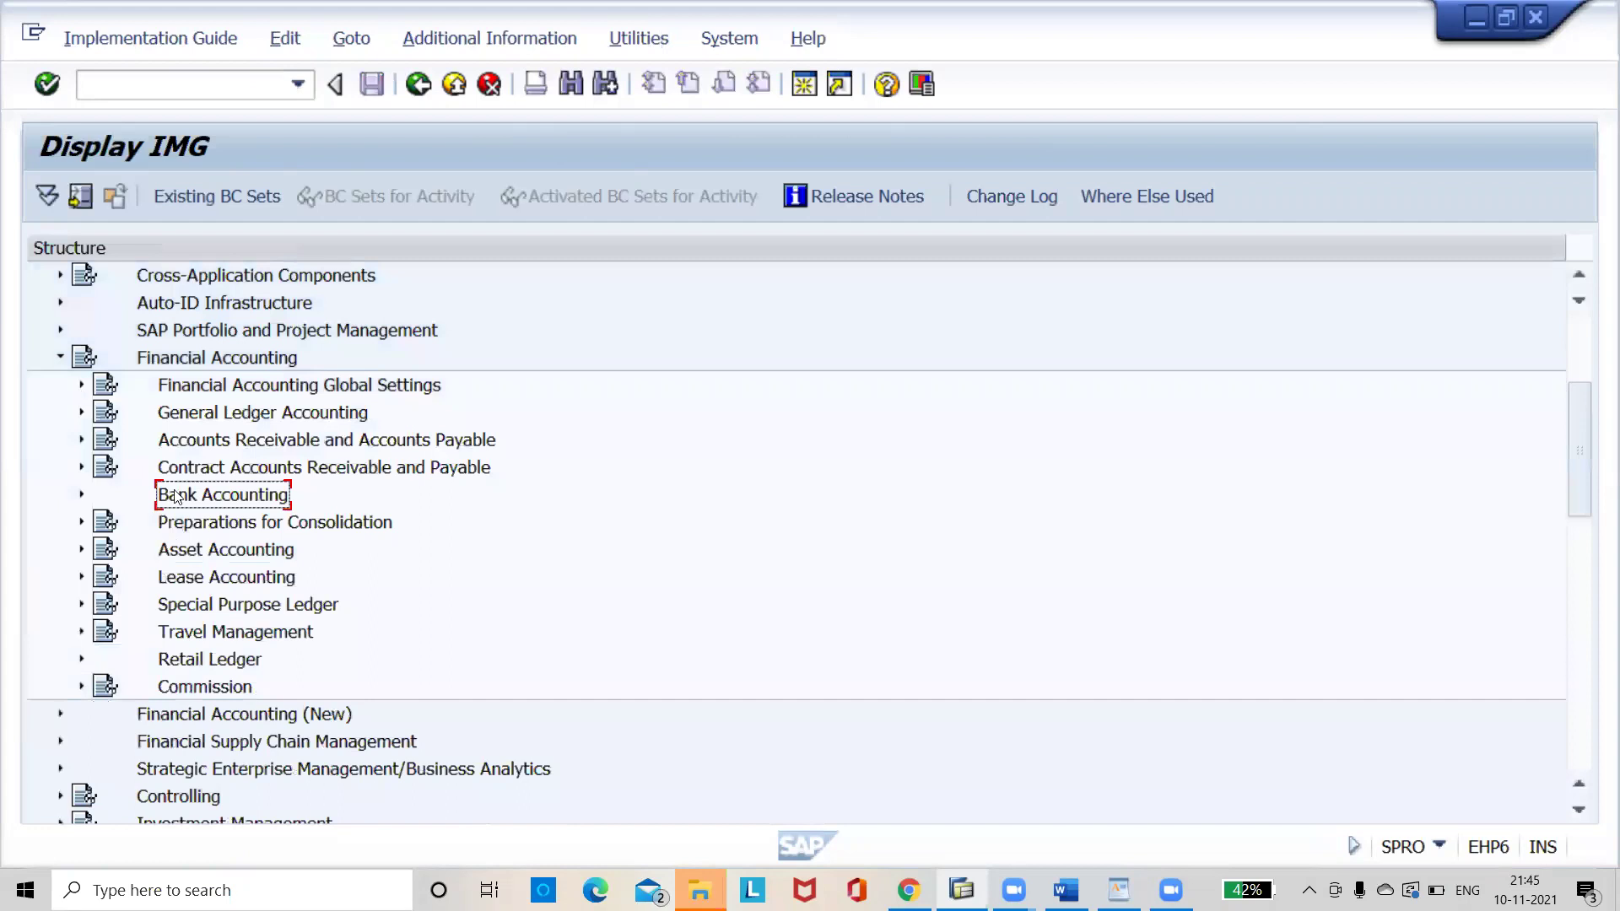
click(81, 414)
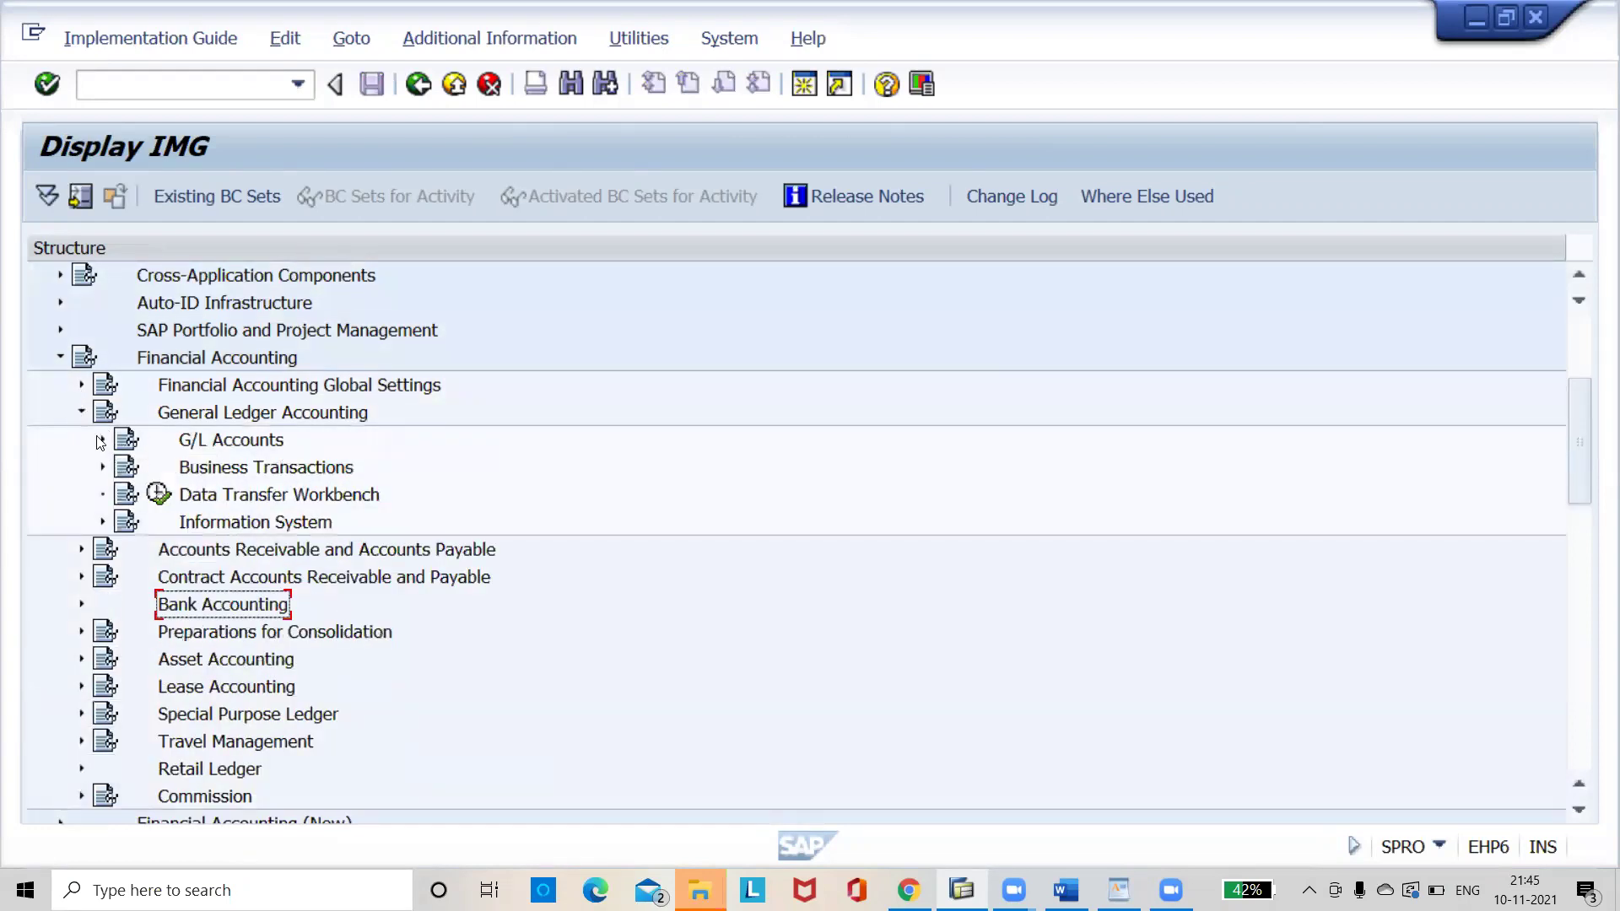
click(101, 439)
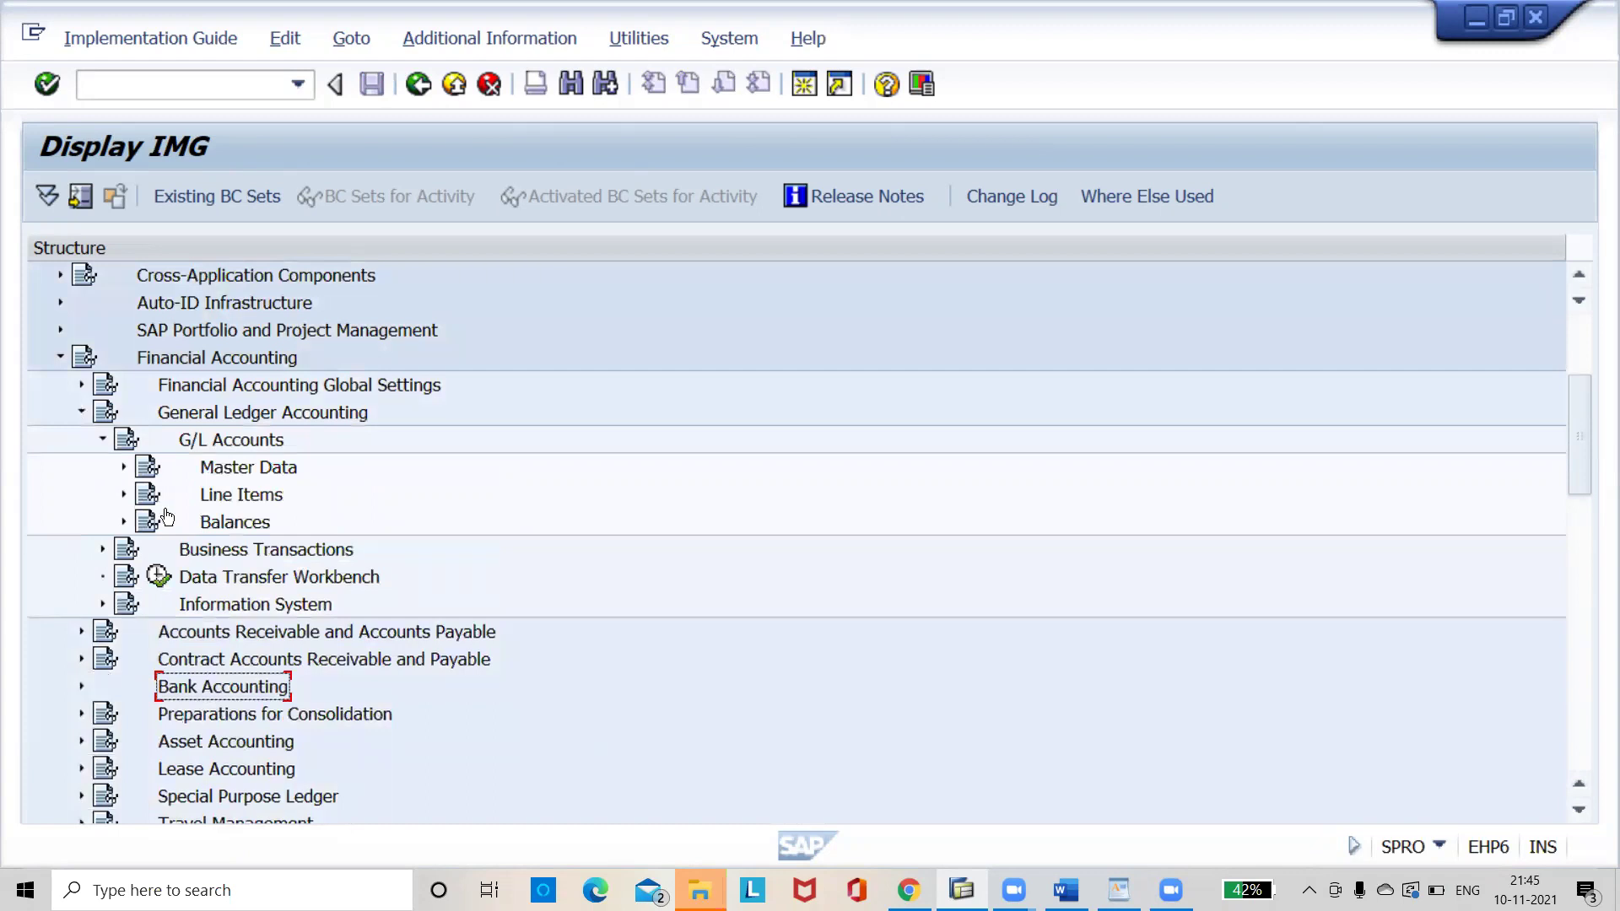
click(123, 468)
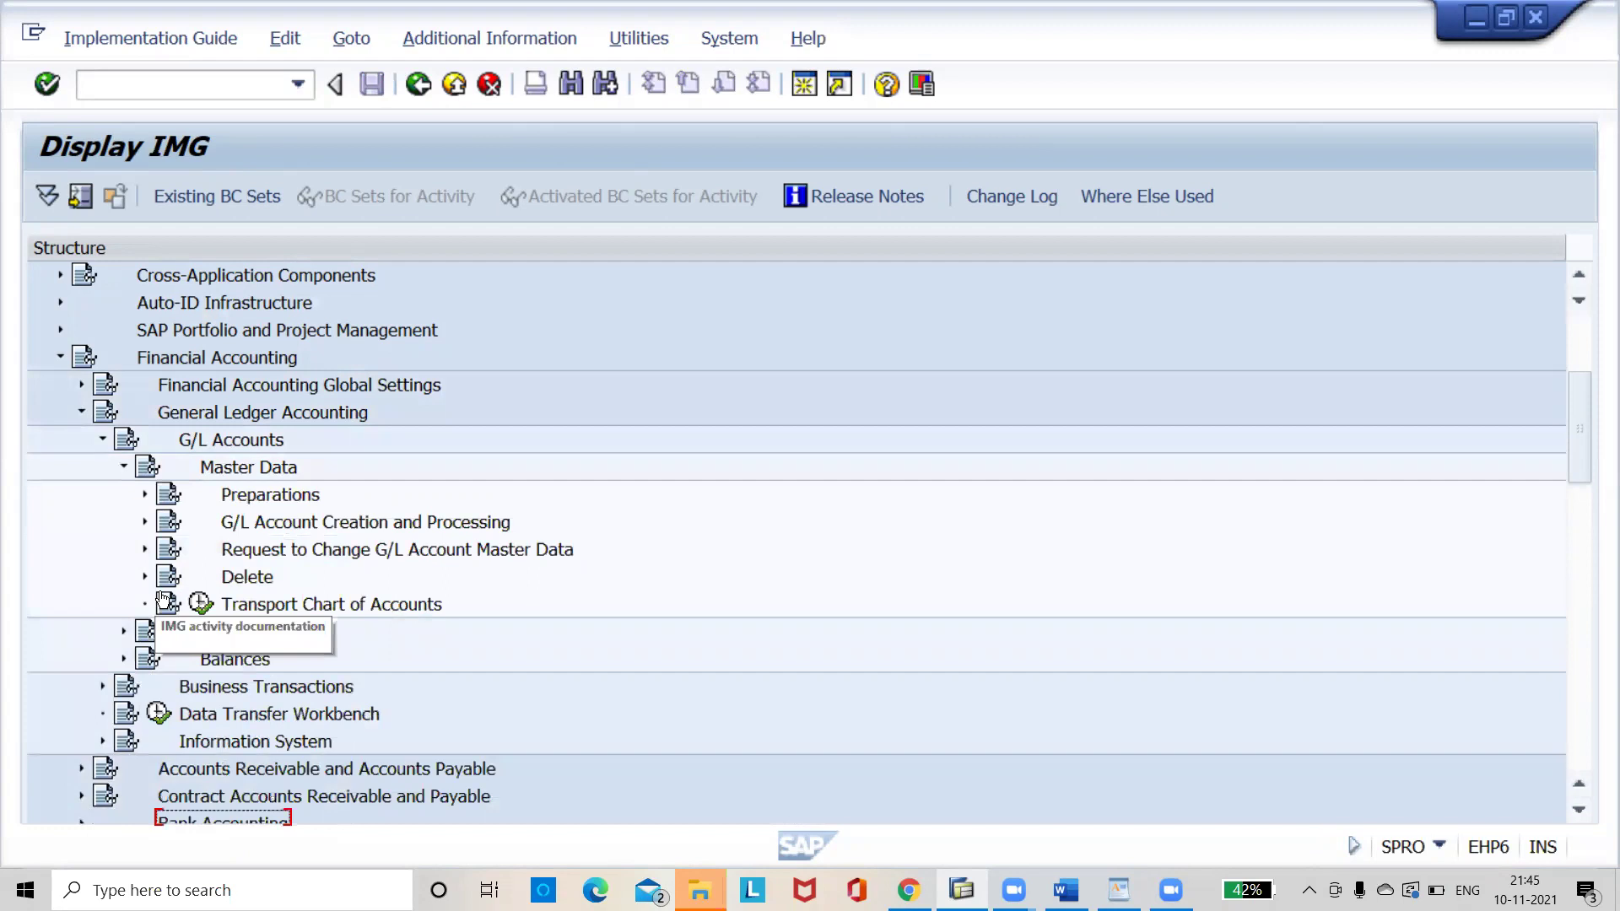
click(146, 496)
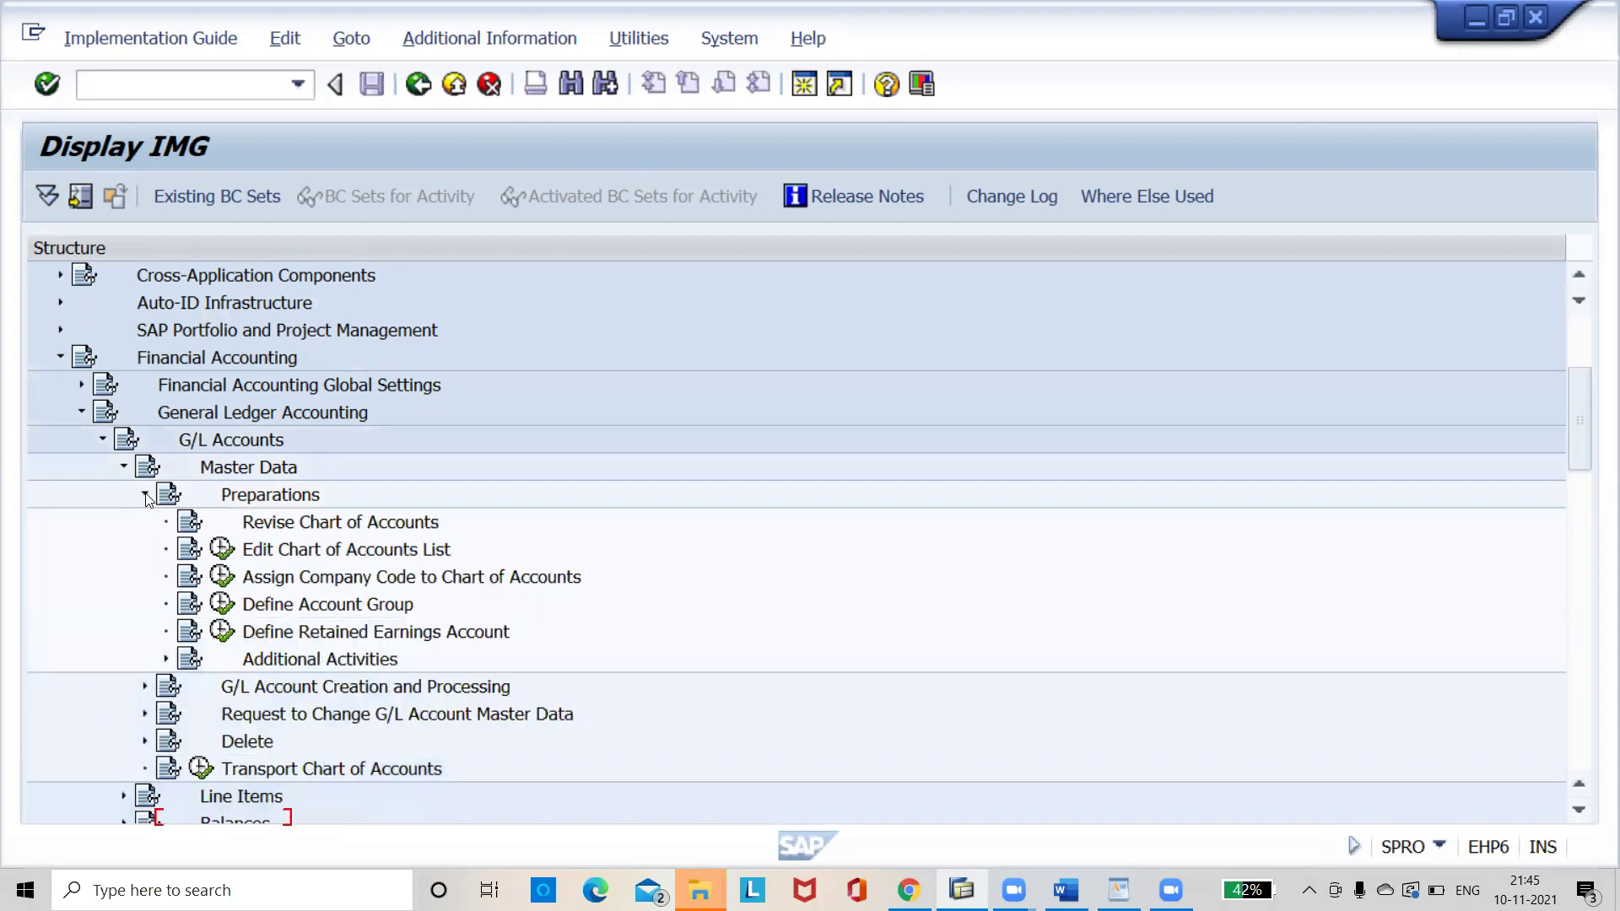
click(222, 550)
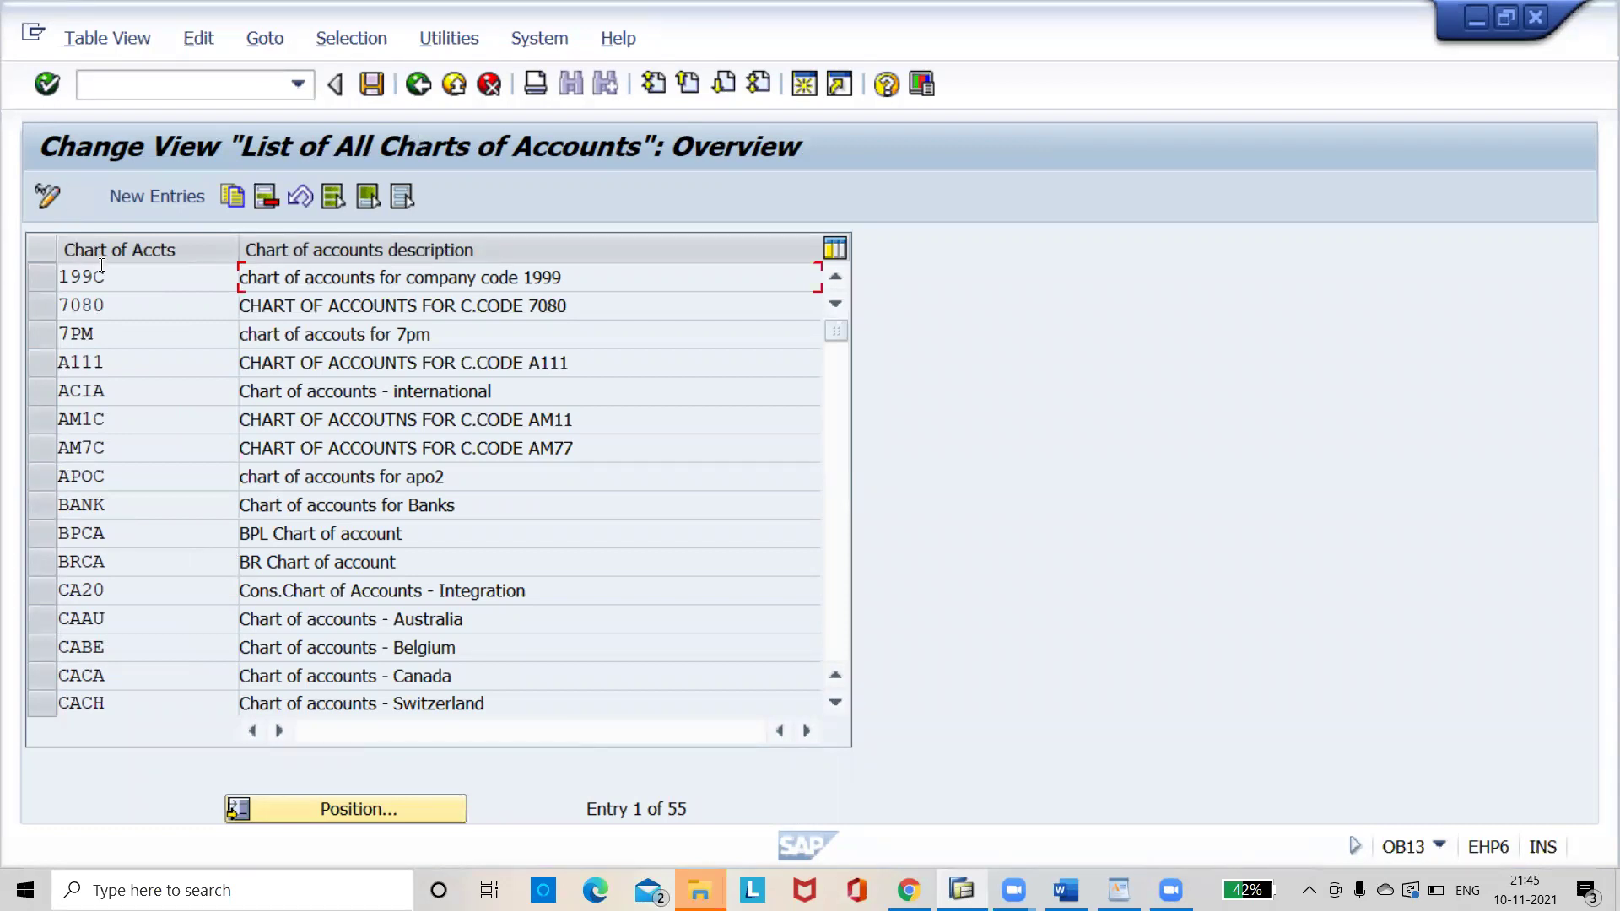
Step: Create a new chart of accounts entry C22C with the description "CHART OF ACCOUNTS FOR C.CODE C2222"
click(179, 194)
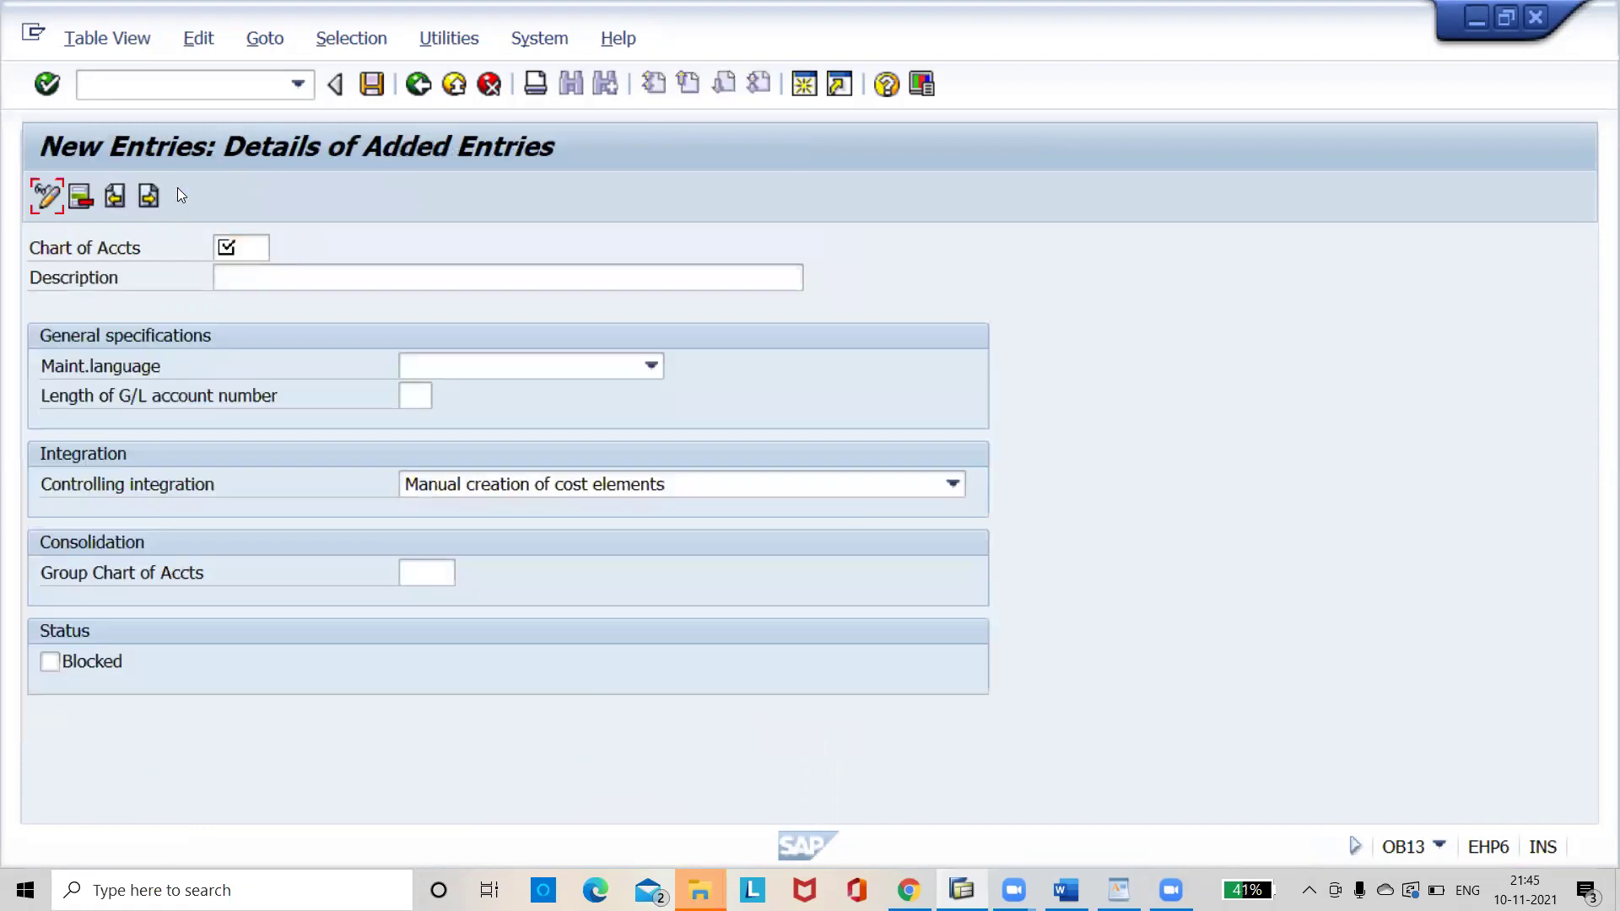
click(246, 241)
text(C22C)
key(Tab)
text(C)
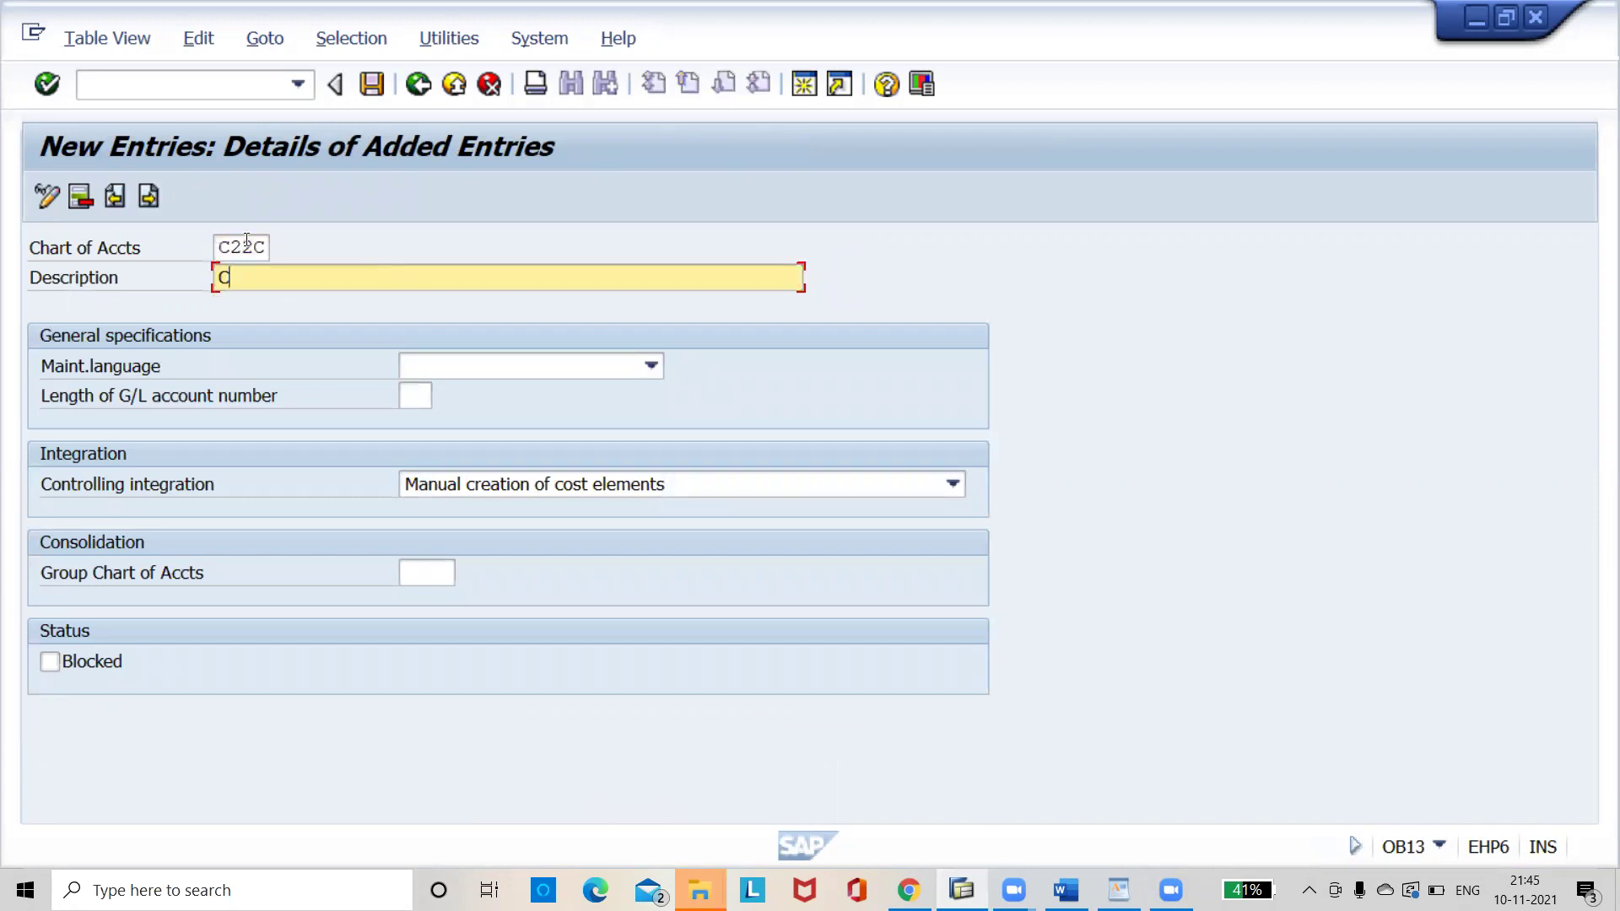
text(HA)
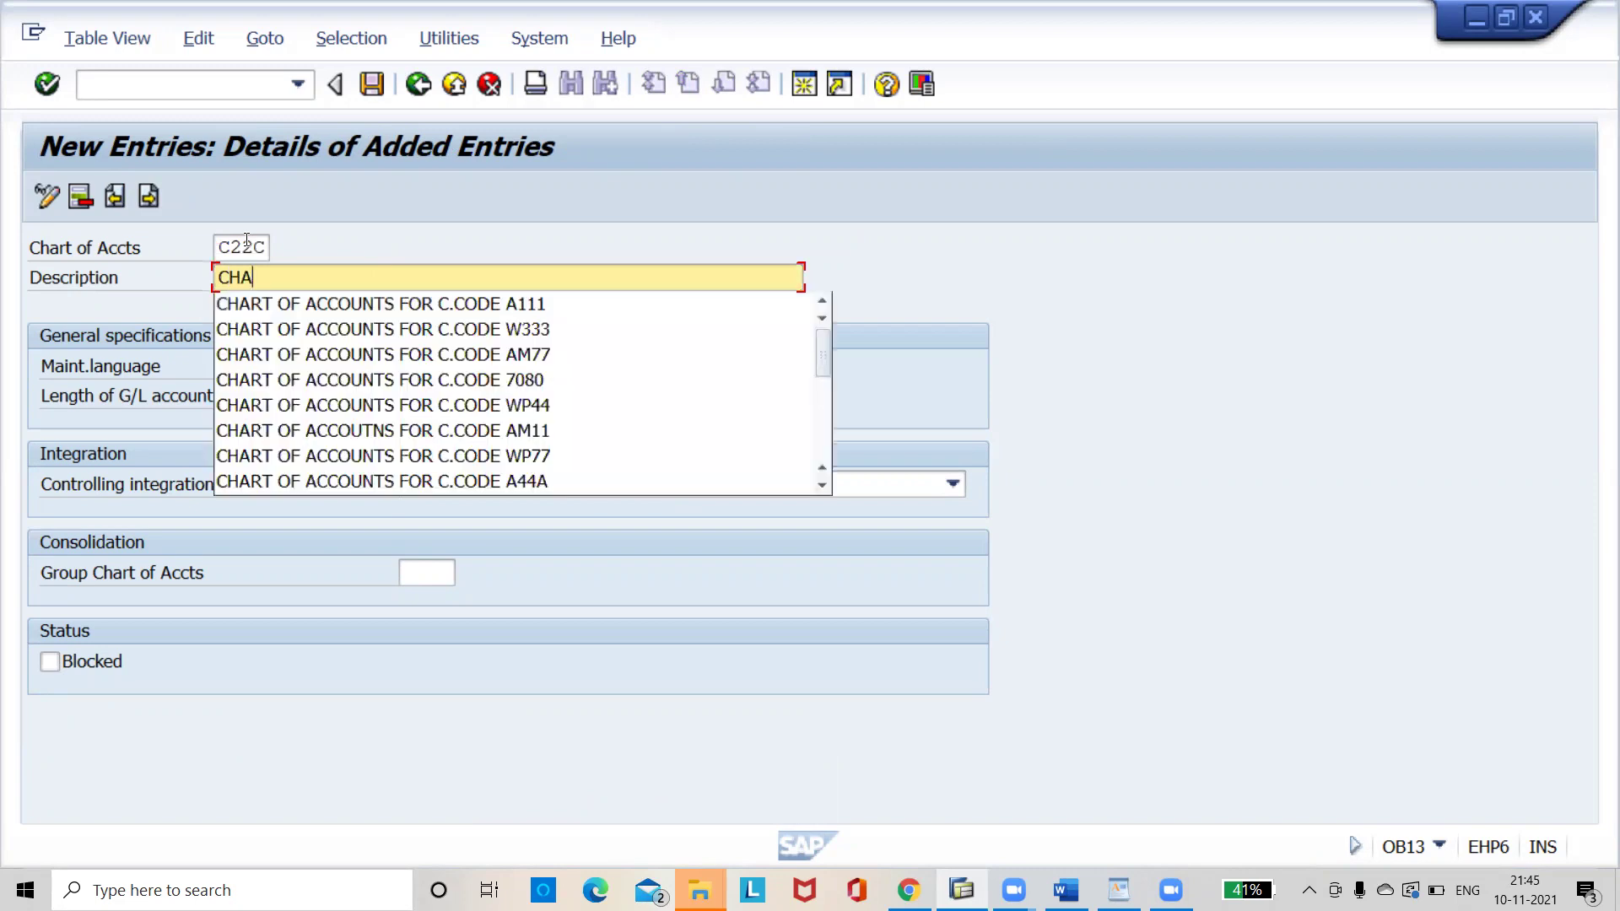
key(Down)
key(Return)
key(BackSpace)
key(BackSpace)
key(BackSpace)
key(BackSpace)
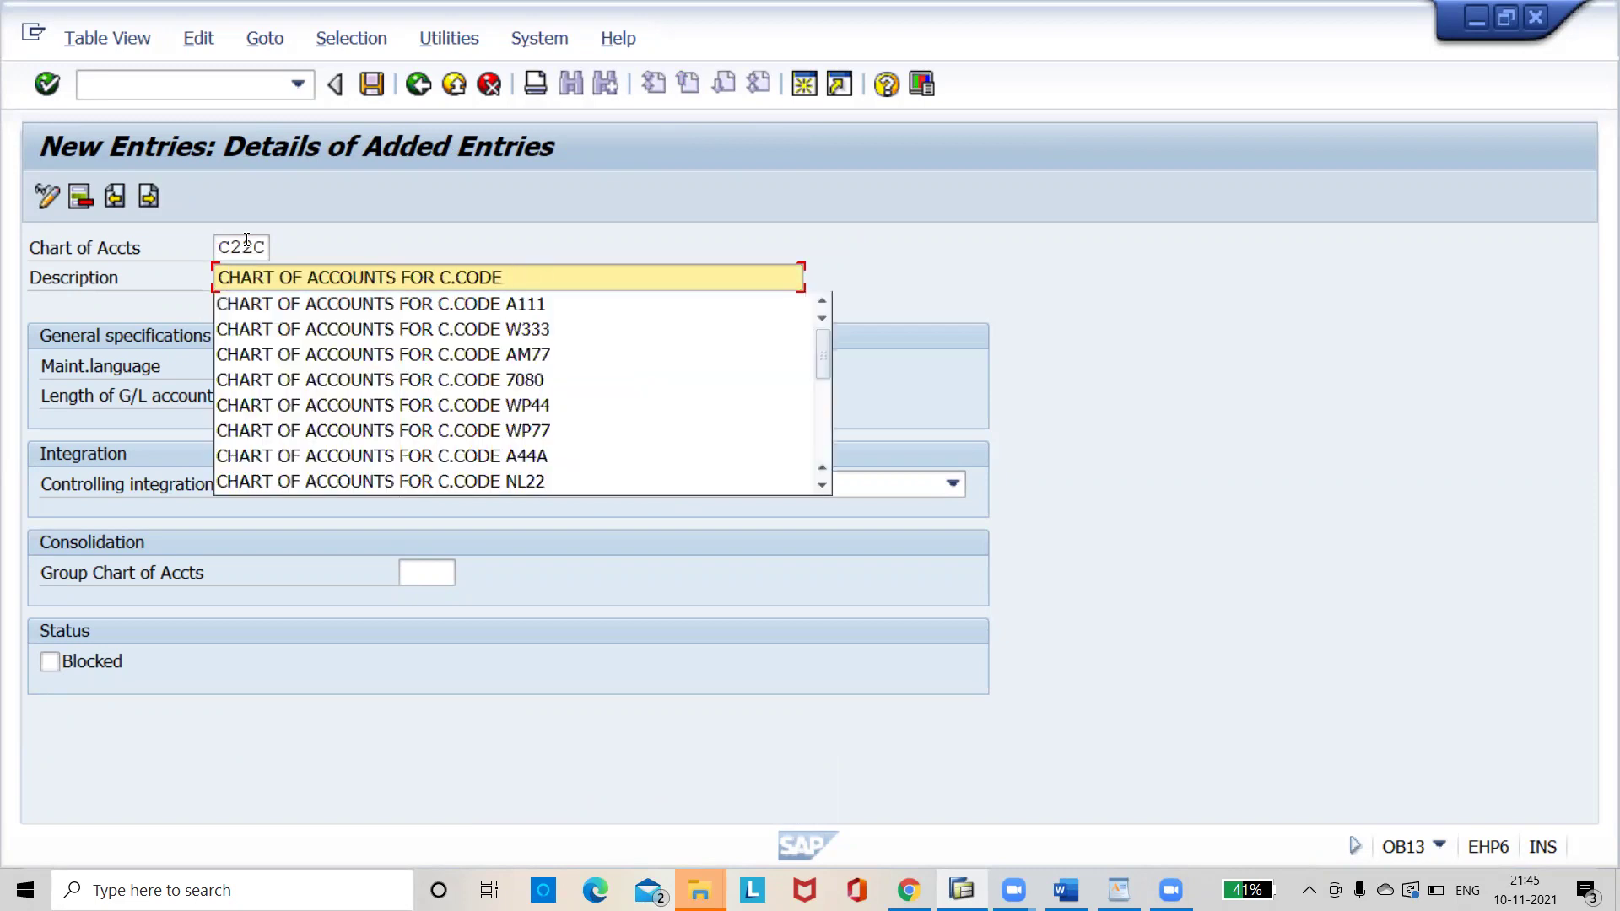
text(C2222)
key(Tab)
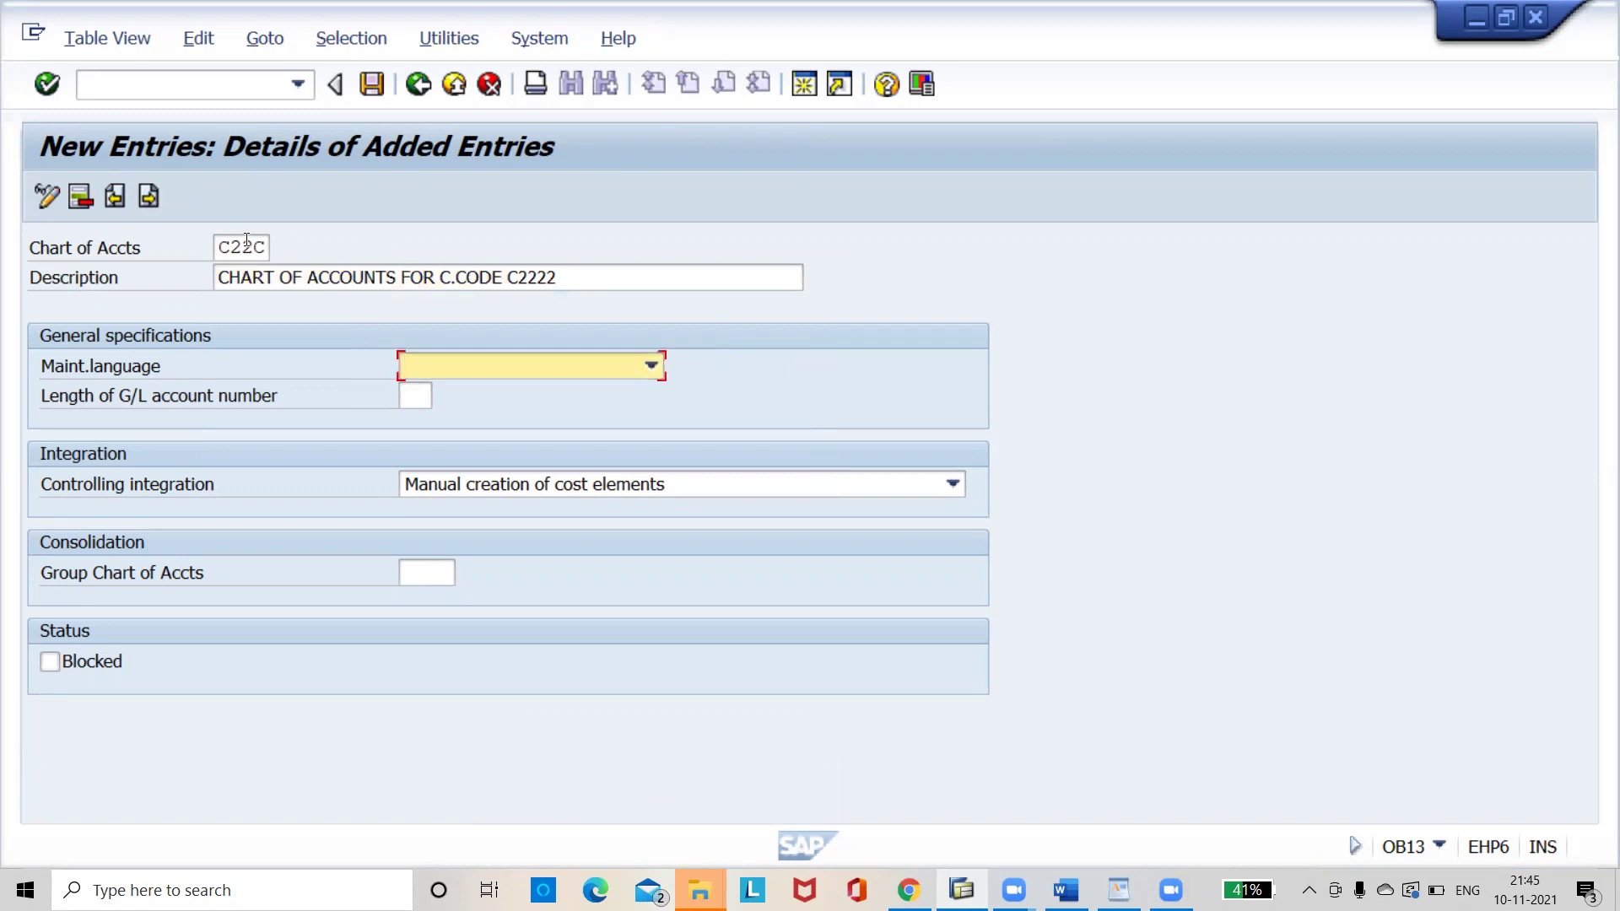
Step: Set the maintenance language to English and save the new chart of accounts entry while leaving maintenance
text(English)
click(425, 403)
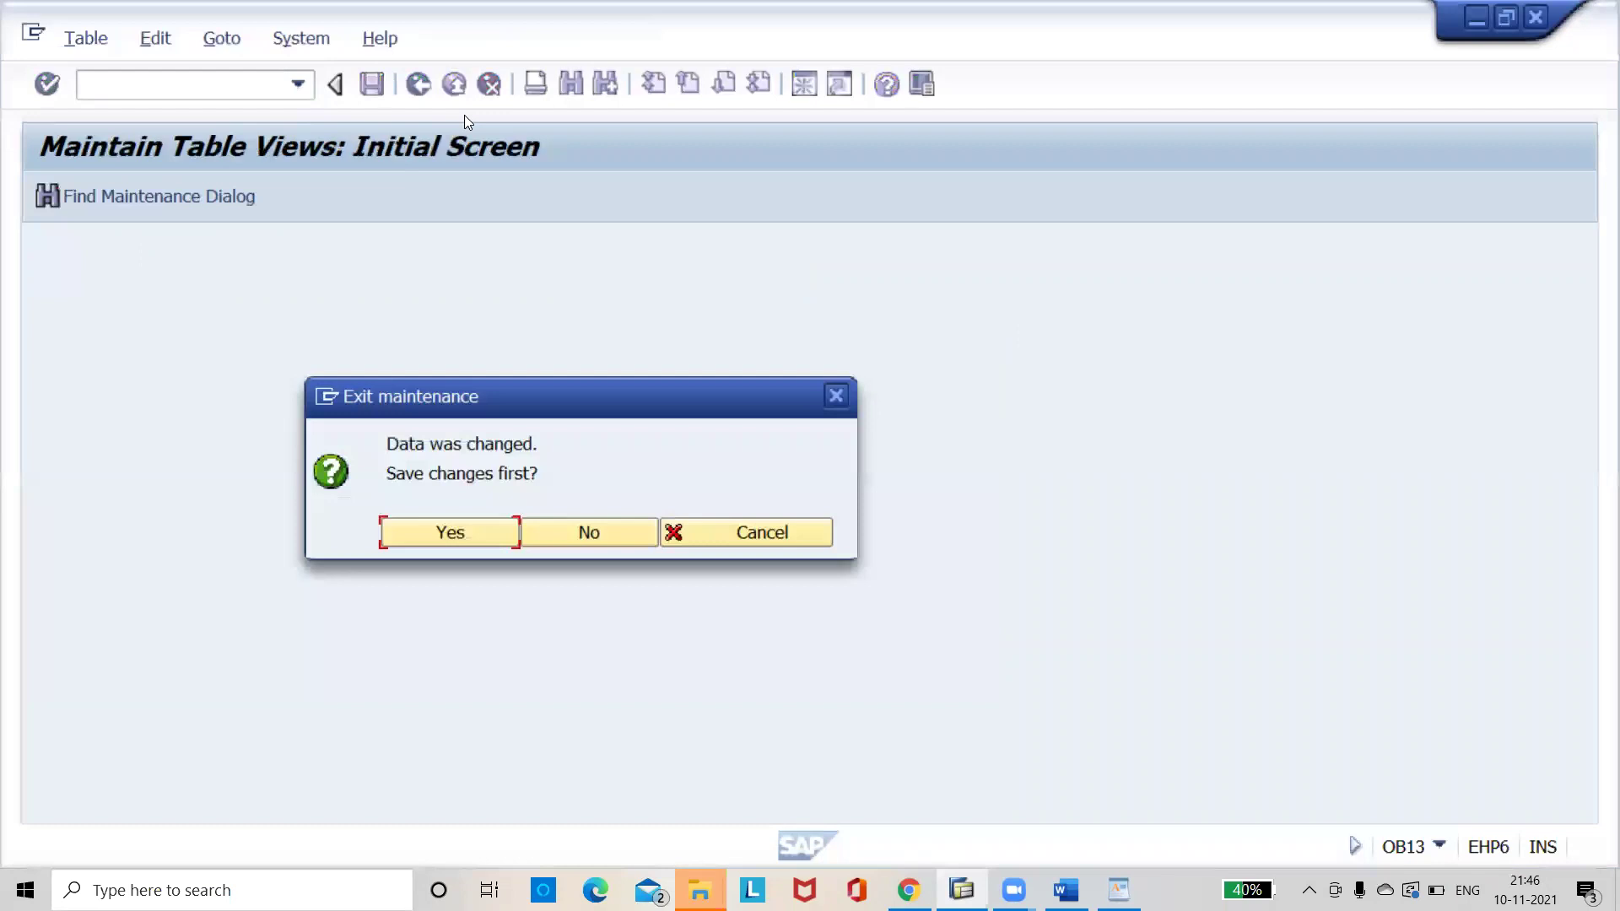
key(Return)
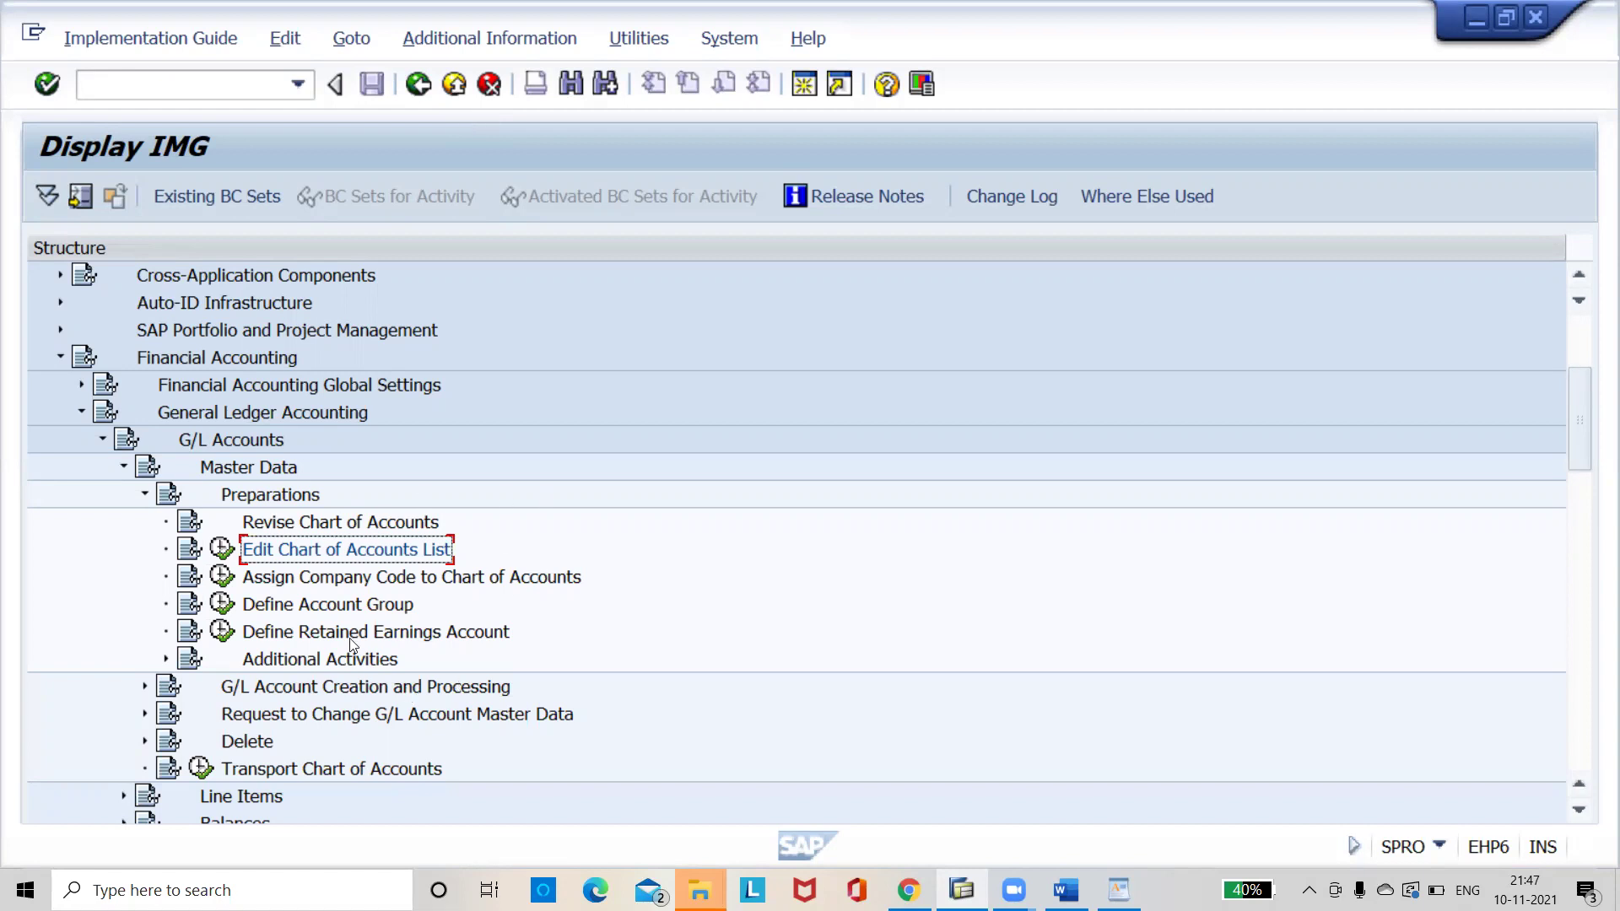
Step: Exit the IMG, restart transaction SPRO, and expand Financial Accounting and General Ledger Accounting in the SAP Reference IMG
key(F3)
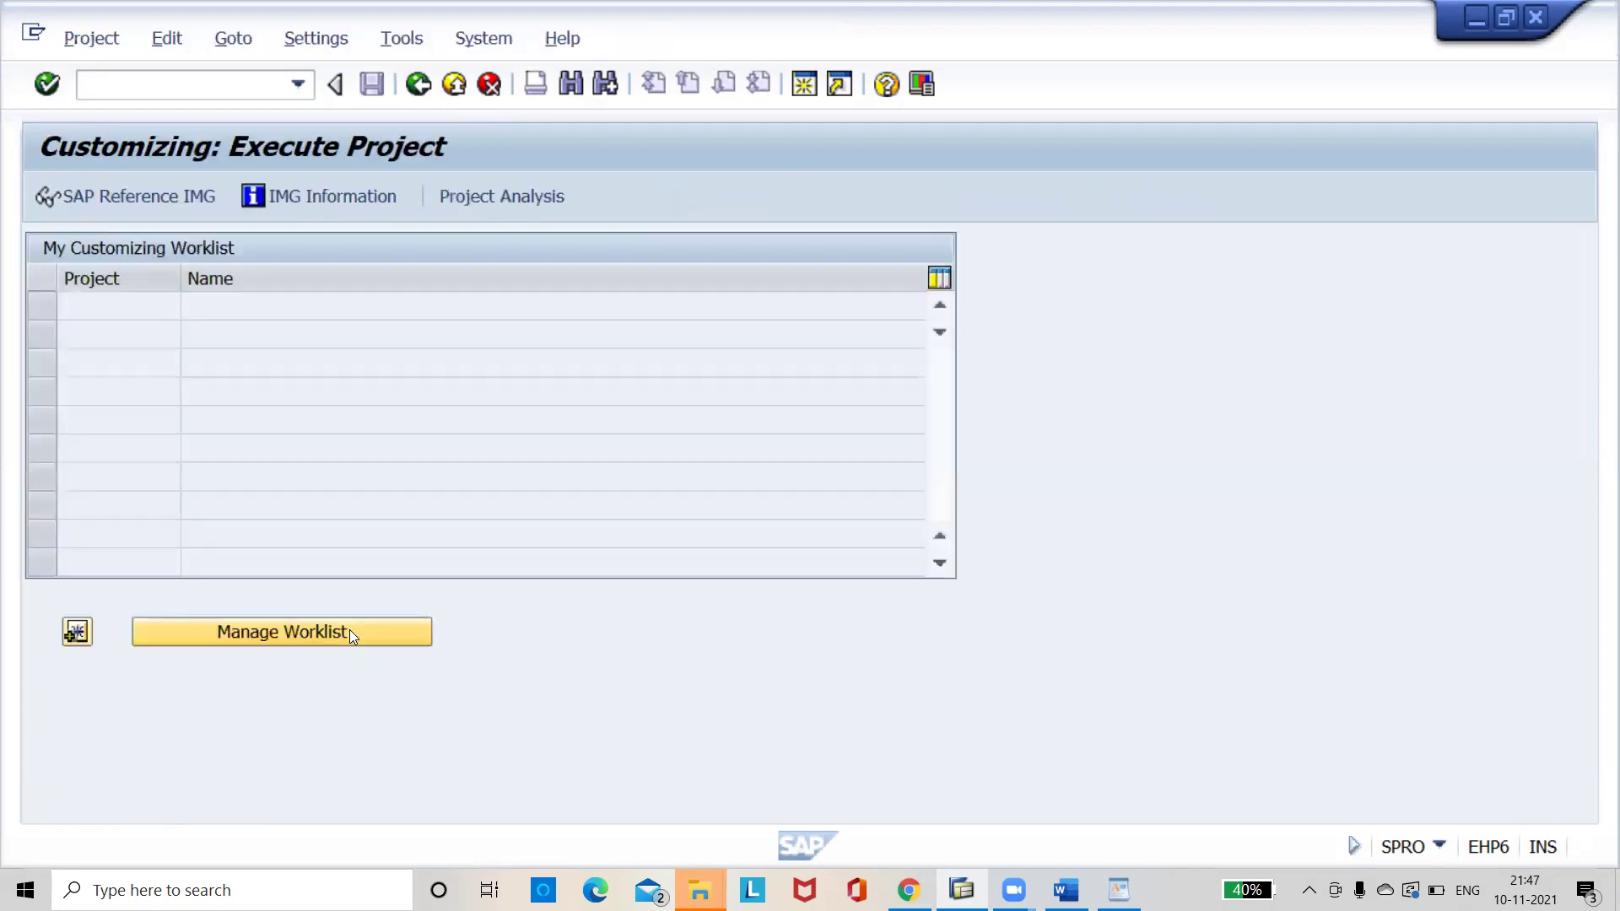
key(F3)
text(SPRO)
key(Return)
click(135, 196)
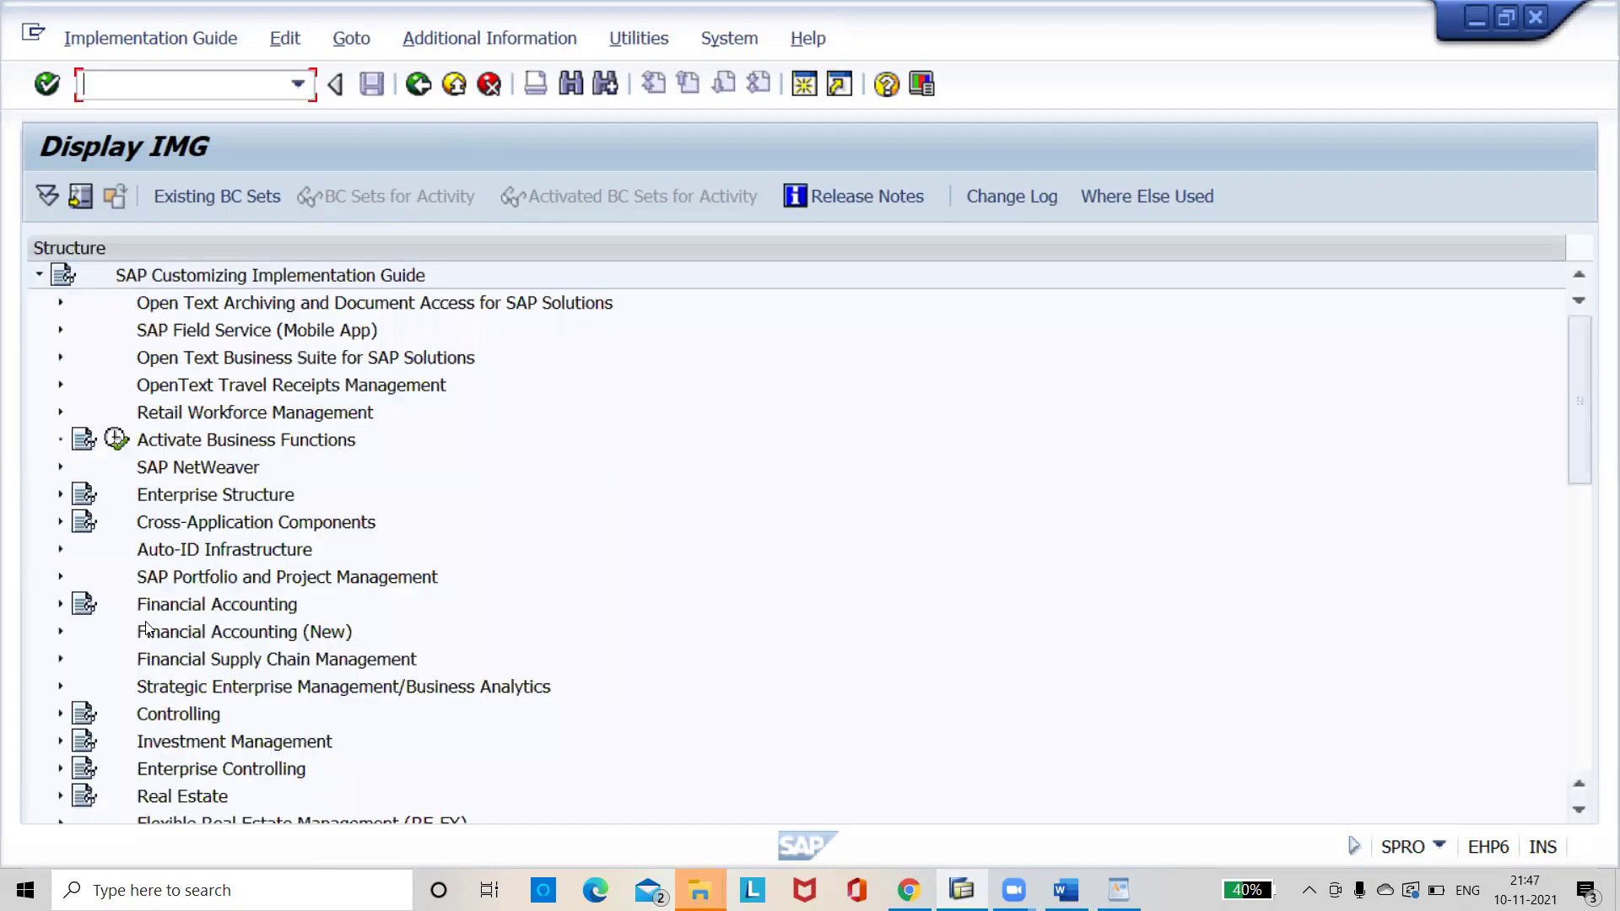
click(60, 606)
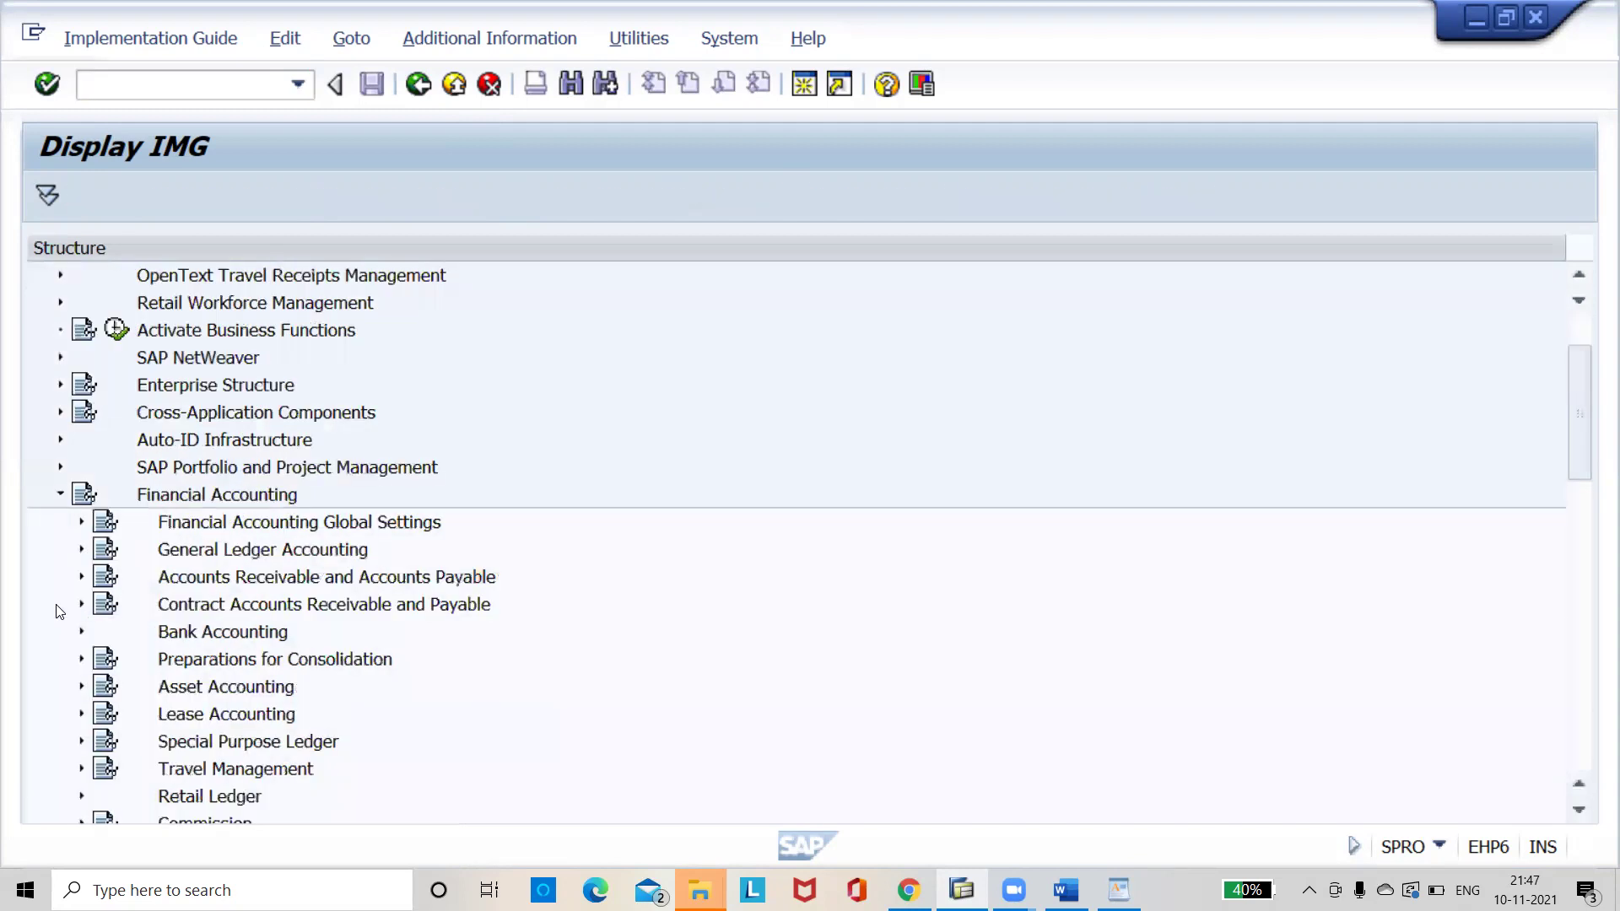
click(80, 551)
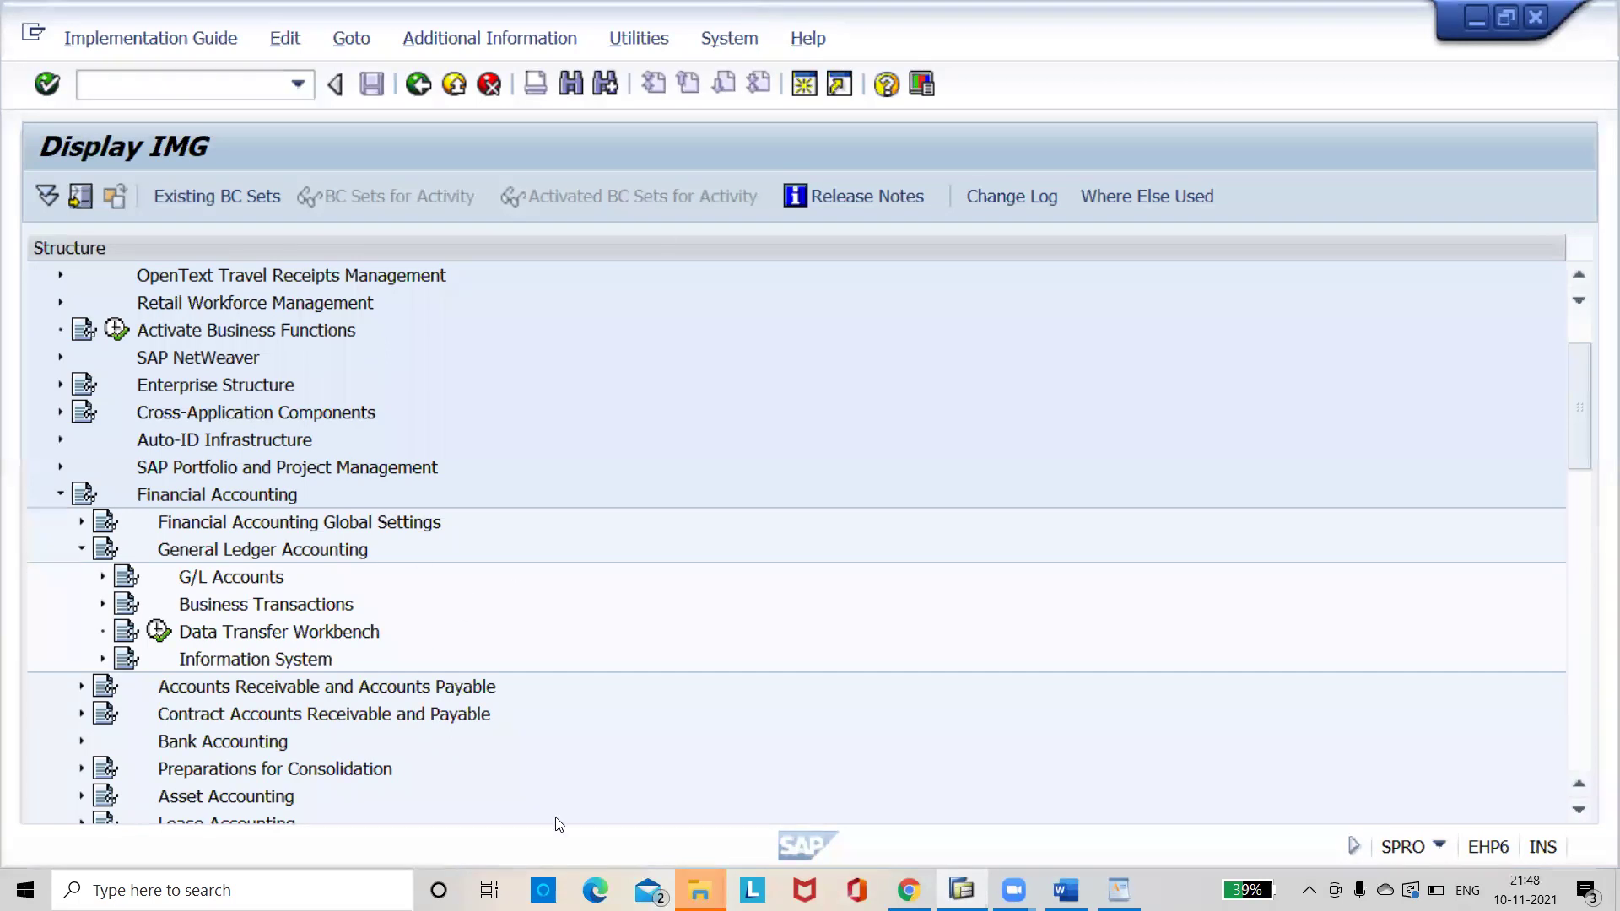
Step: Leave the IMG, restart transaction SPRO, and open the SAP Reference IMG
key(F3)
key(F3)
key(F3)
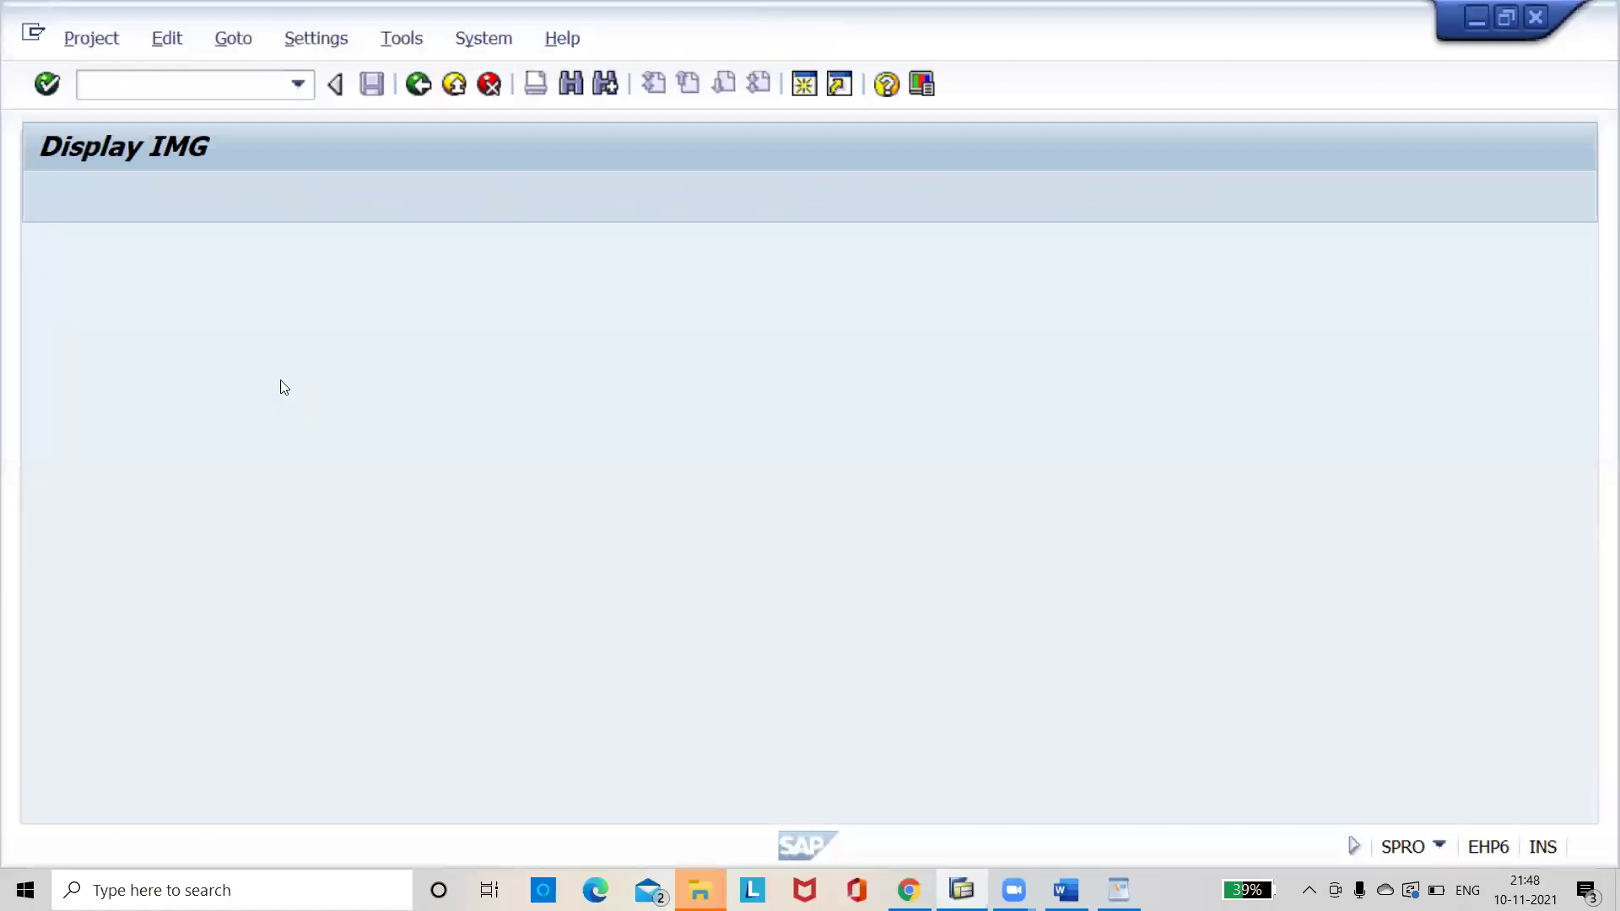
text(SPRO)
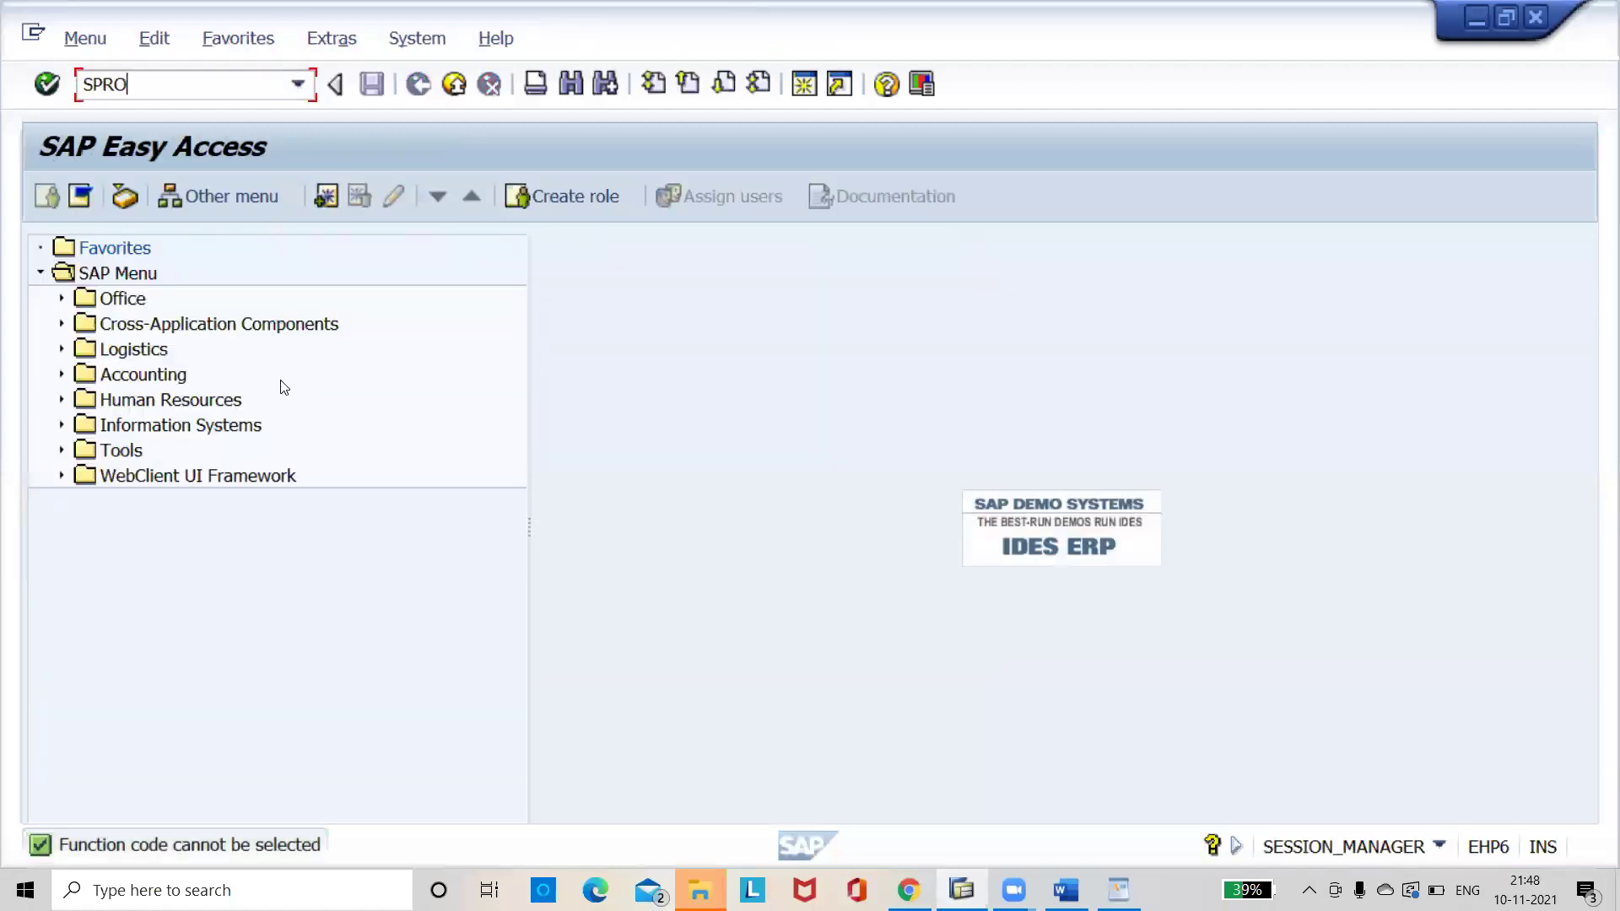
key(Return)
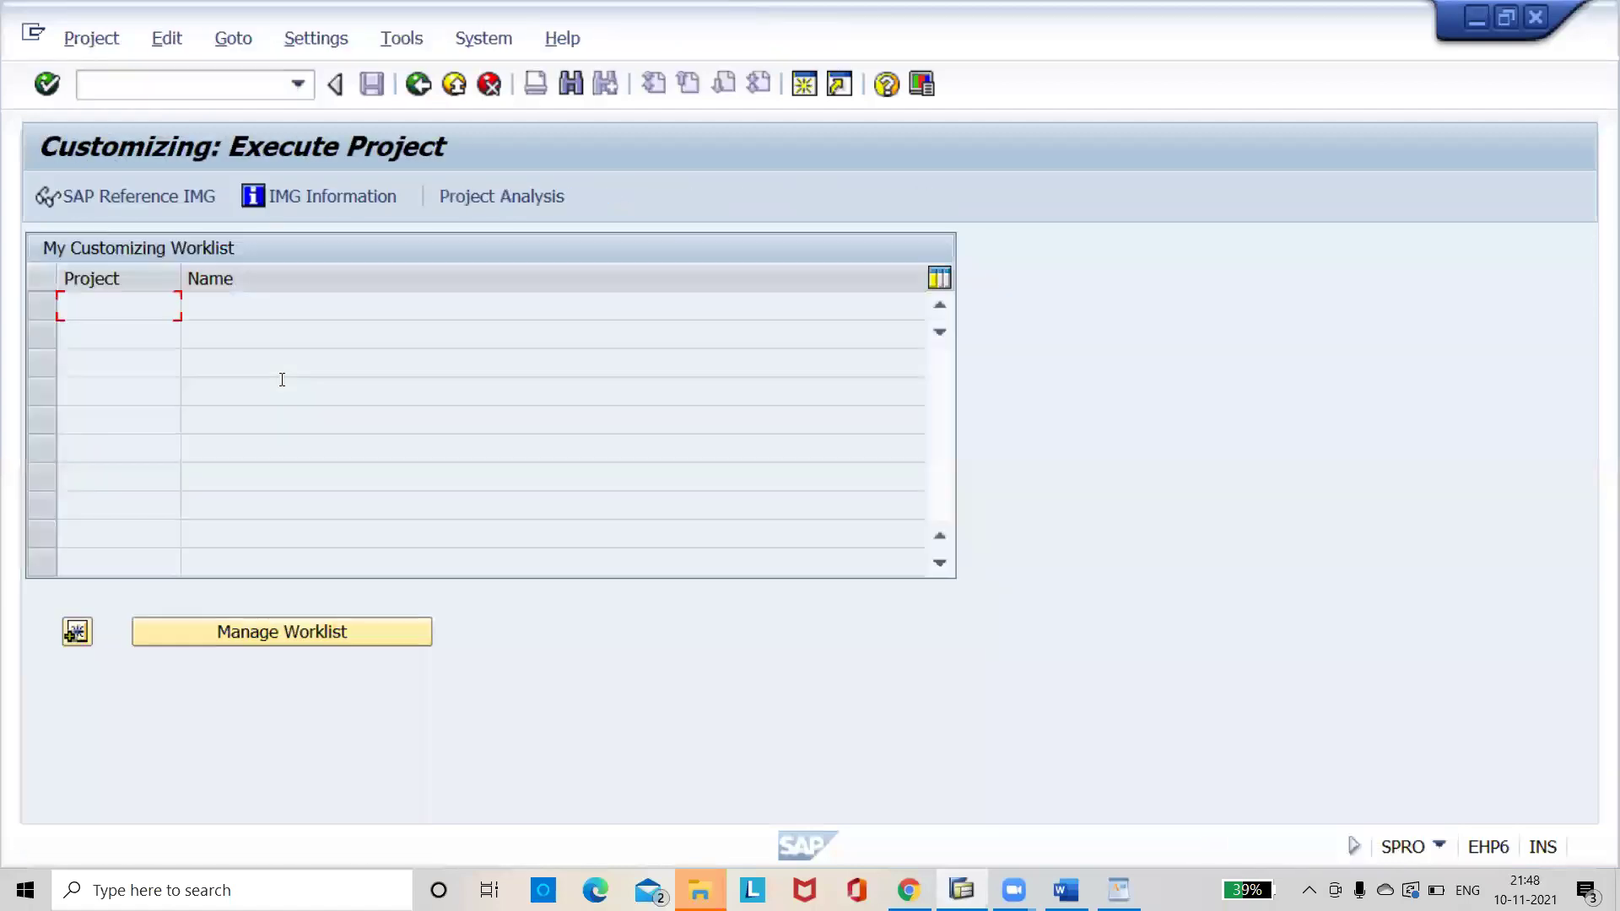
click(162, 202)
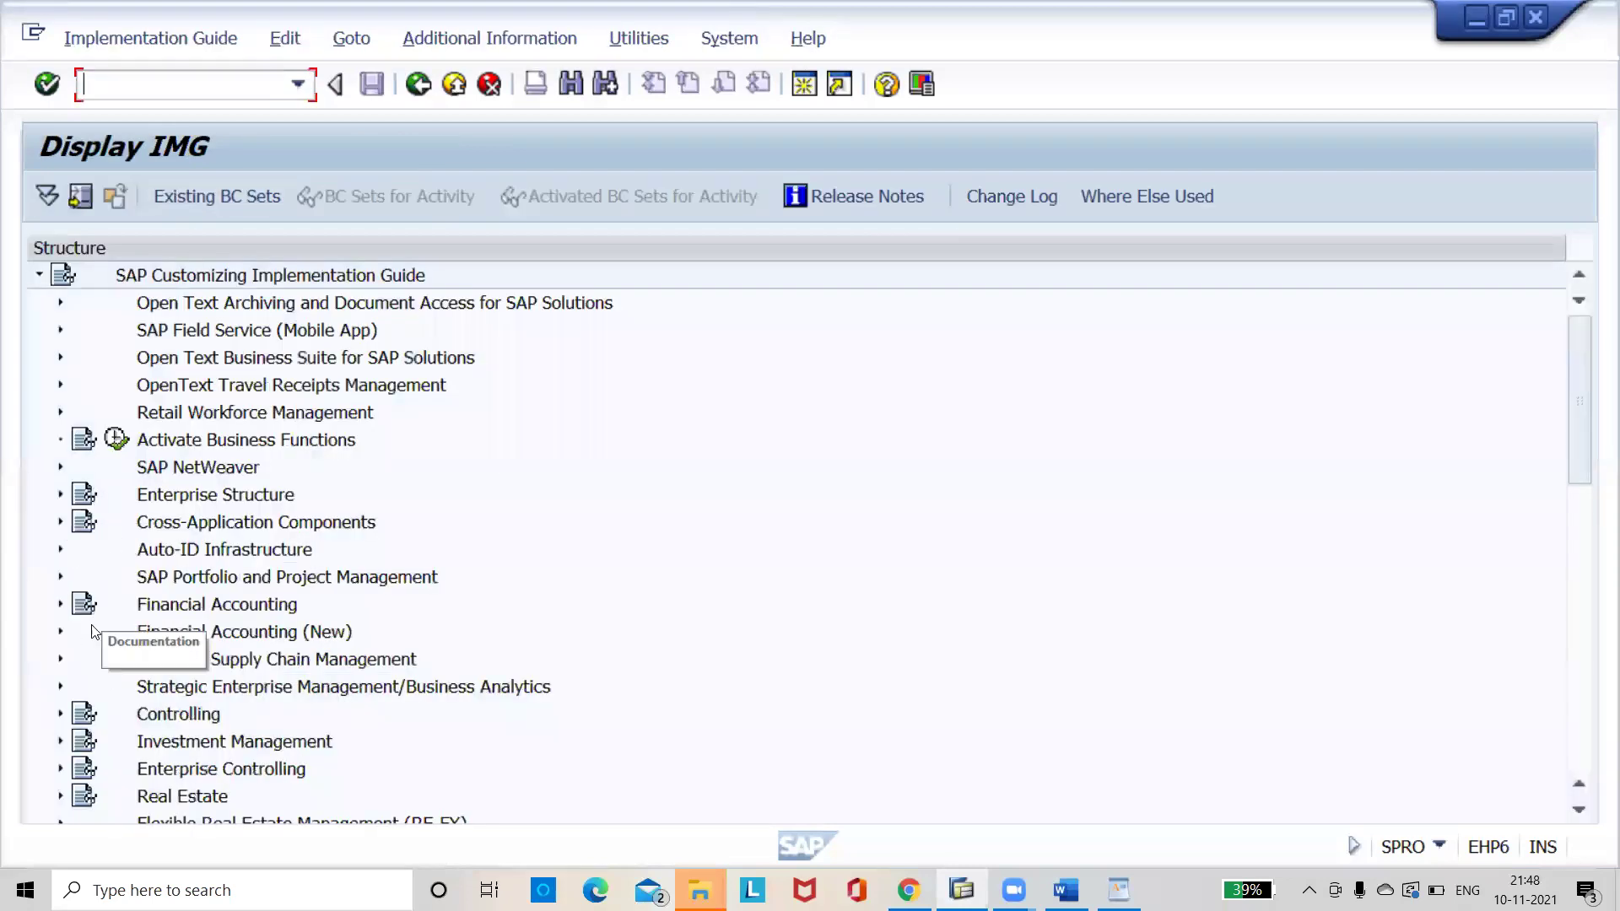
Step: Open Edit Chart of Accounts List under Financial Accounting, General Ledger Accounting, G/L Accounts, Master Data, Preparations
click(60, 606)
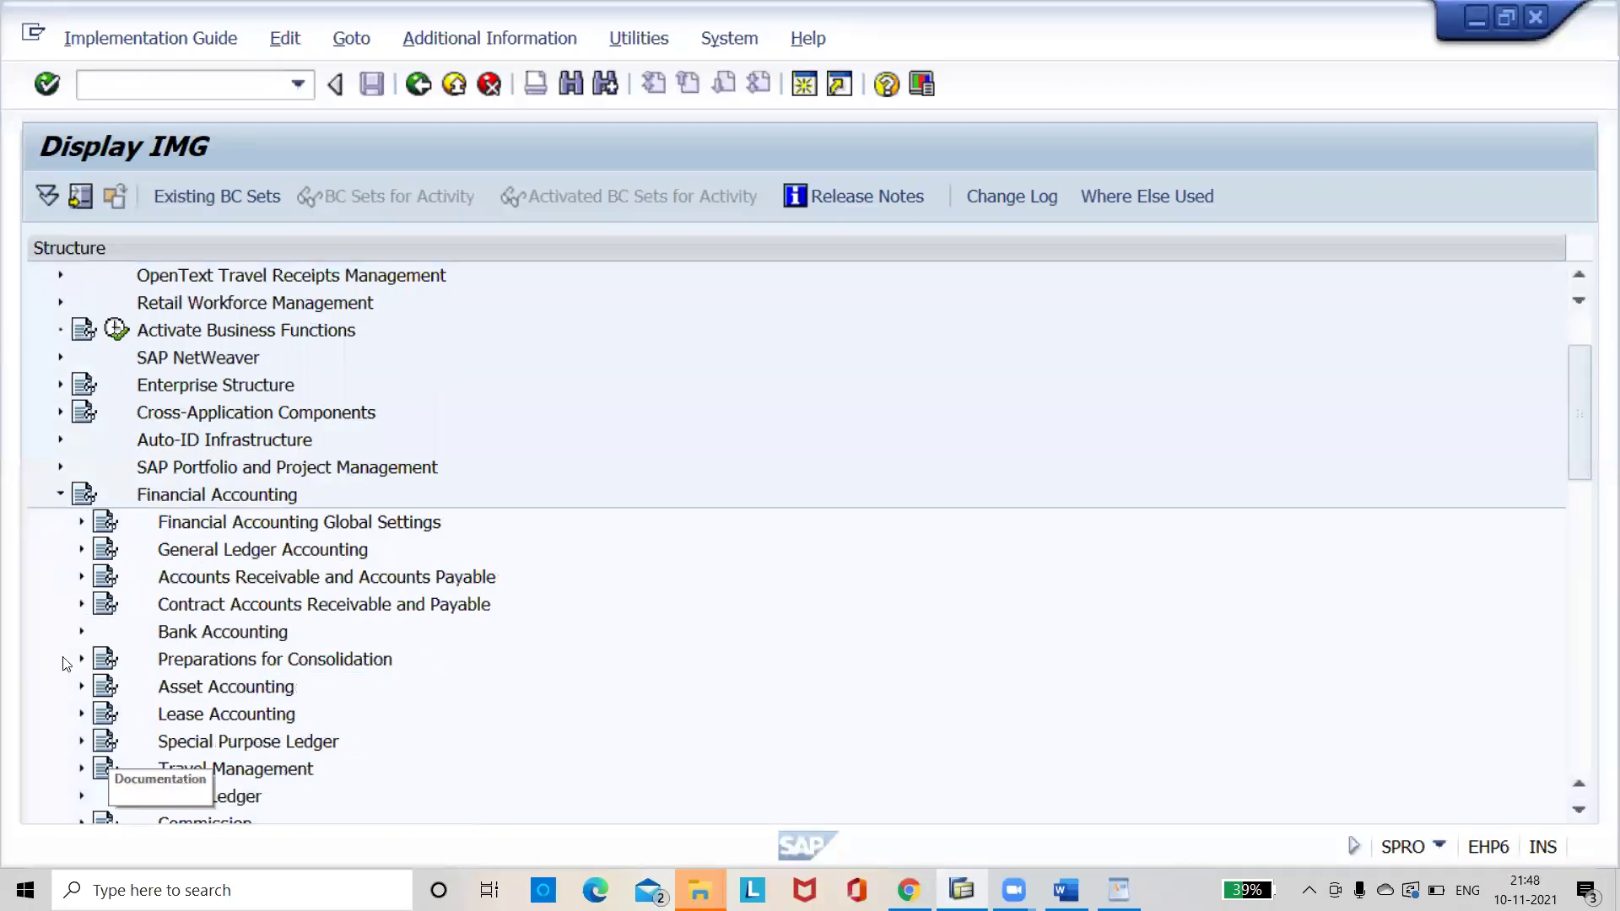
click(82, 549)
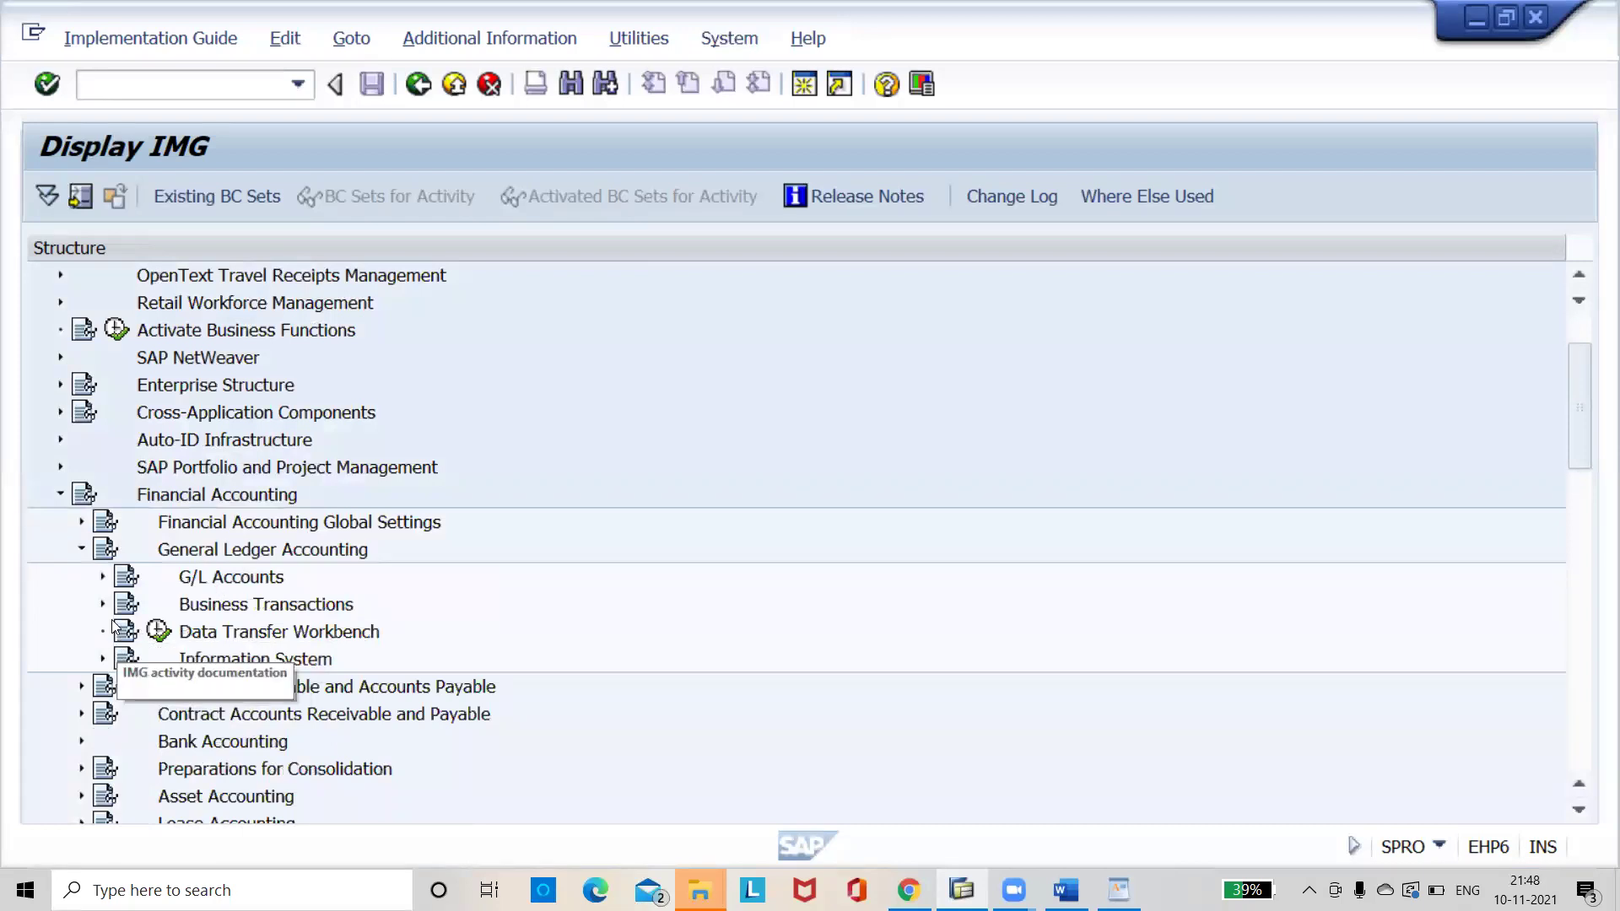
click(103, 579)
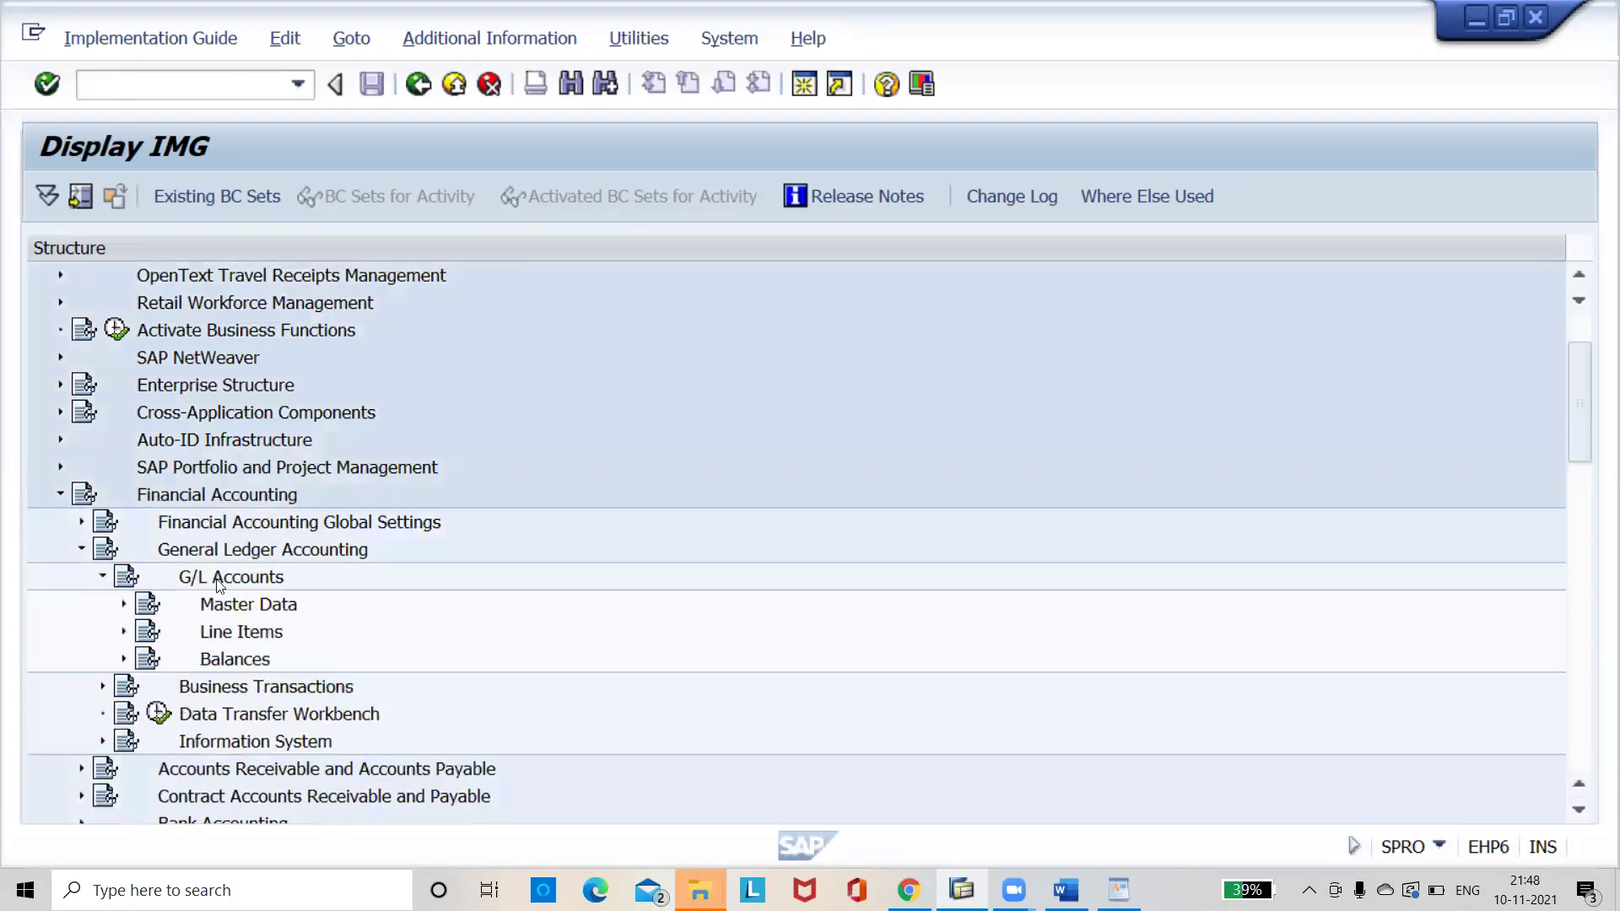
click(122, 606)
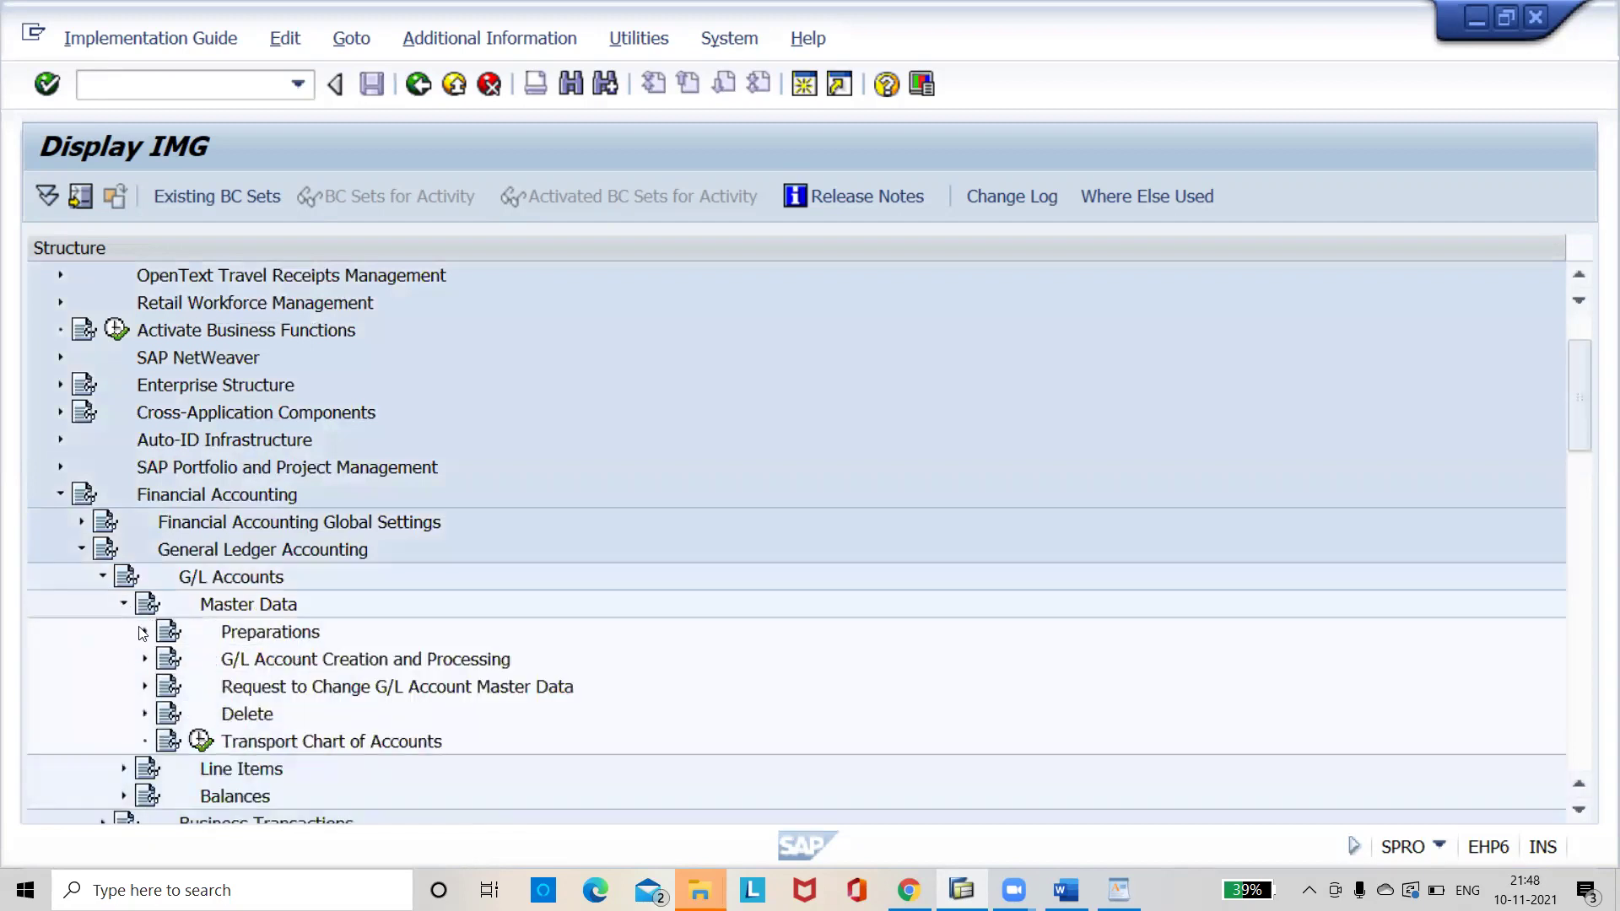
click(144, 632)
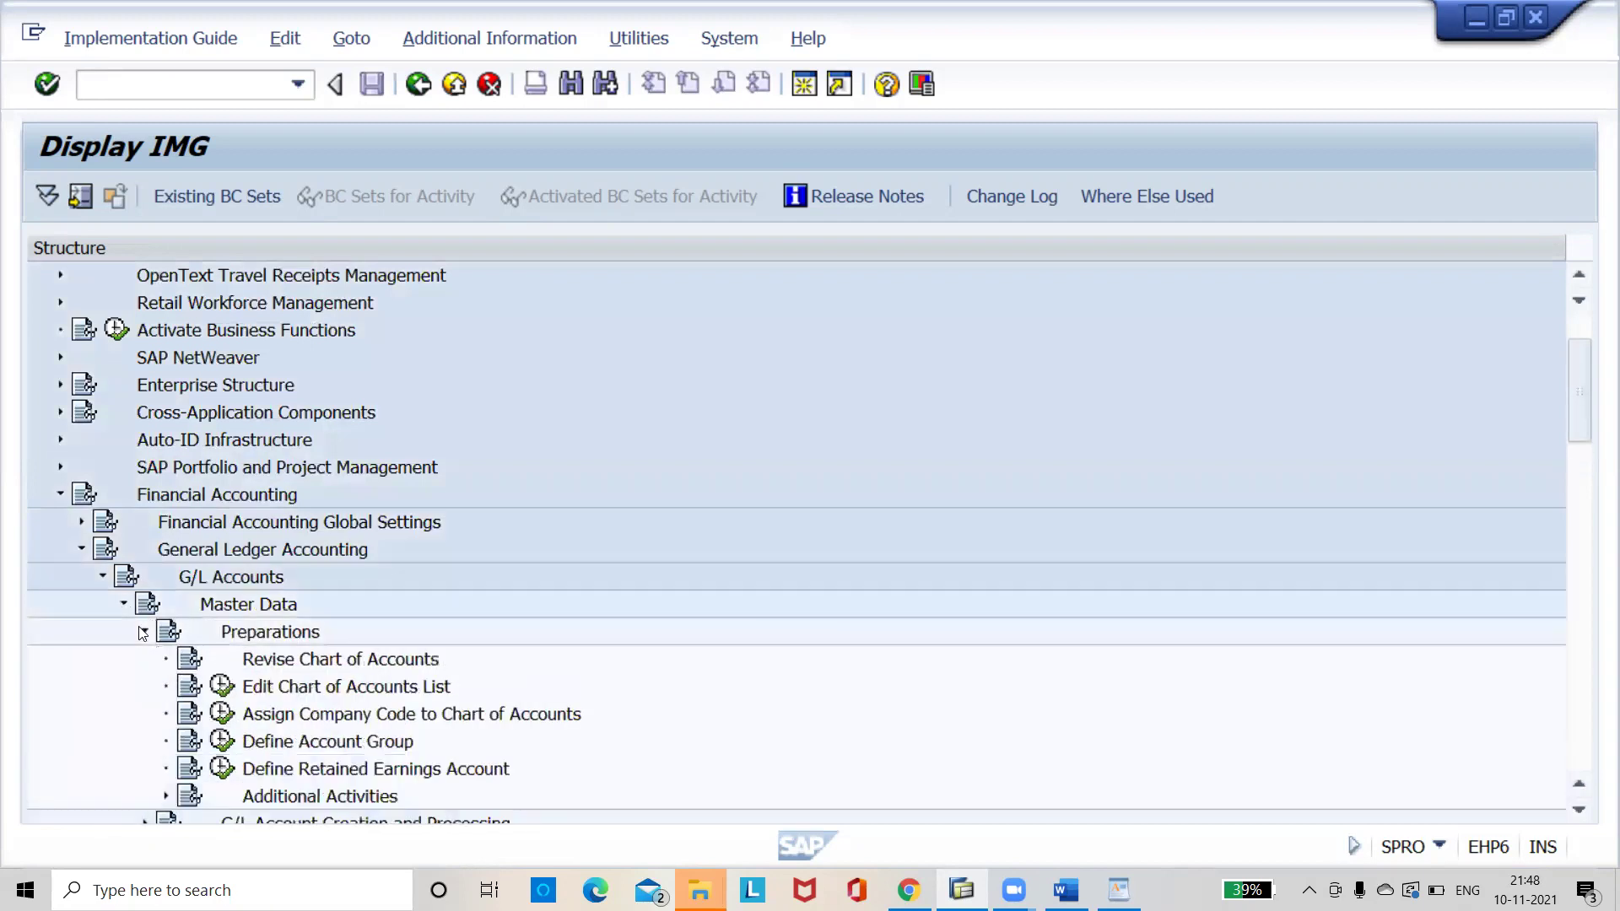
click(223, 687)
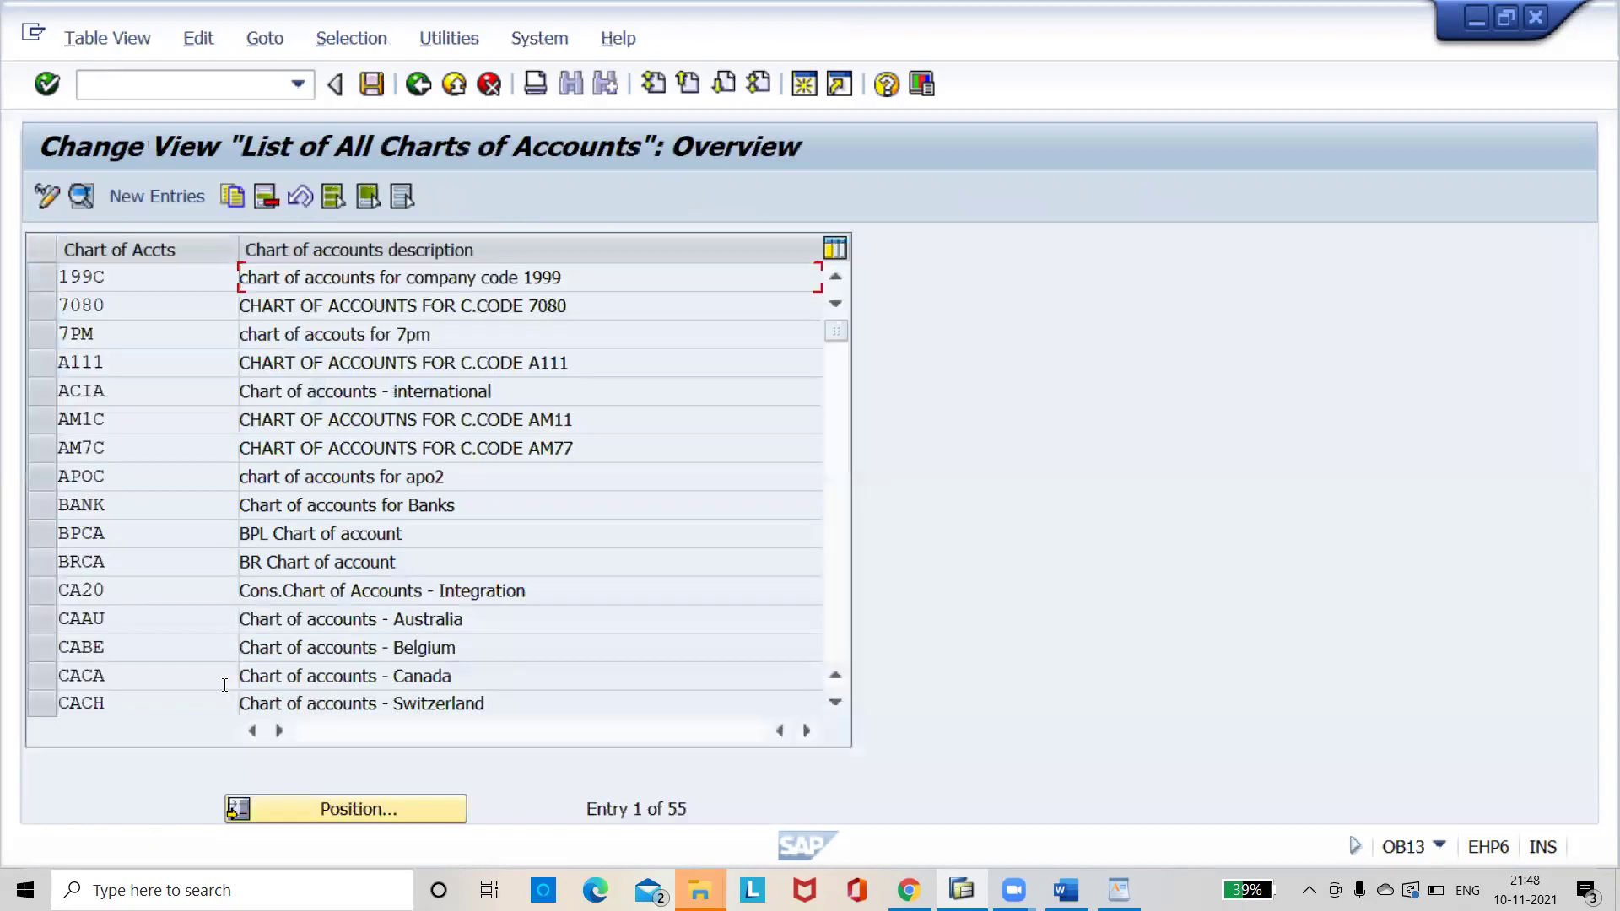
Step: Create a chart of accounts entry C22C described as "CHART OF ACCOUNTS FOR C.CODE C222" with English as maintenance language
click(167, 199)
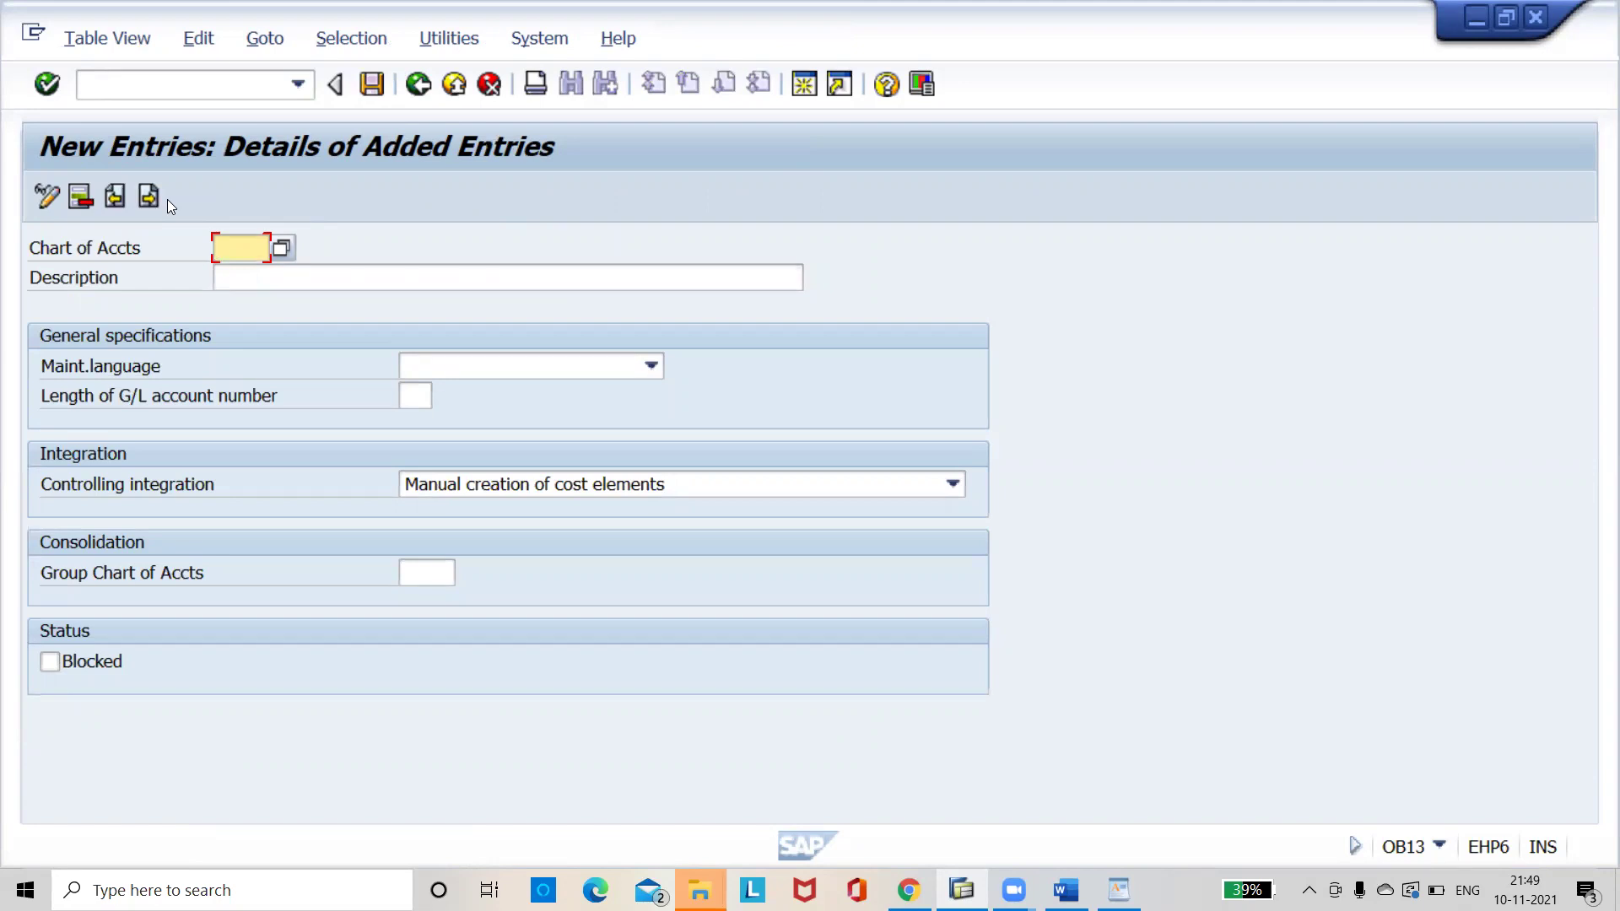
text(C22C)
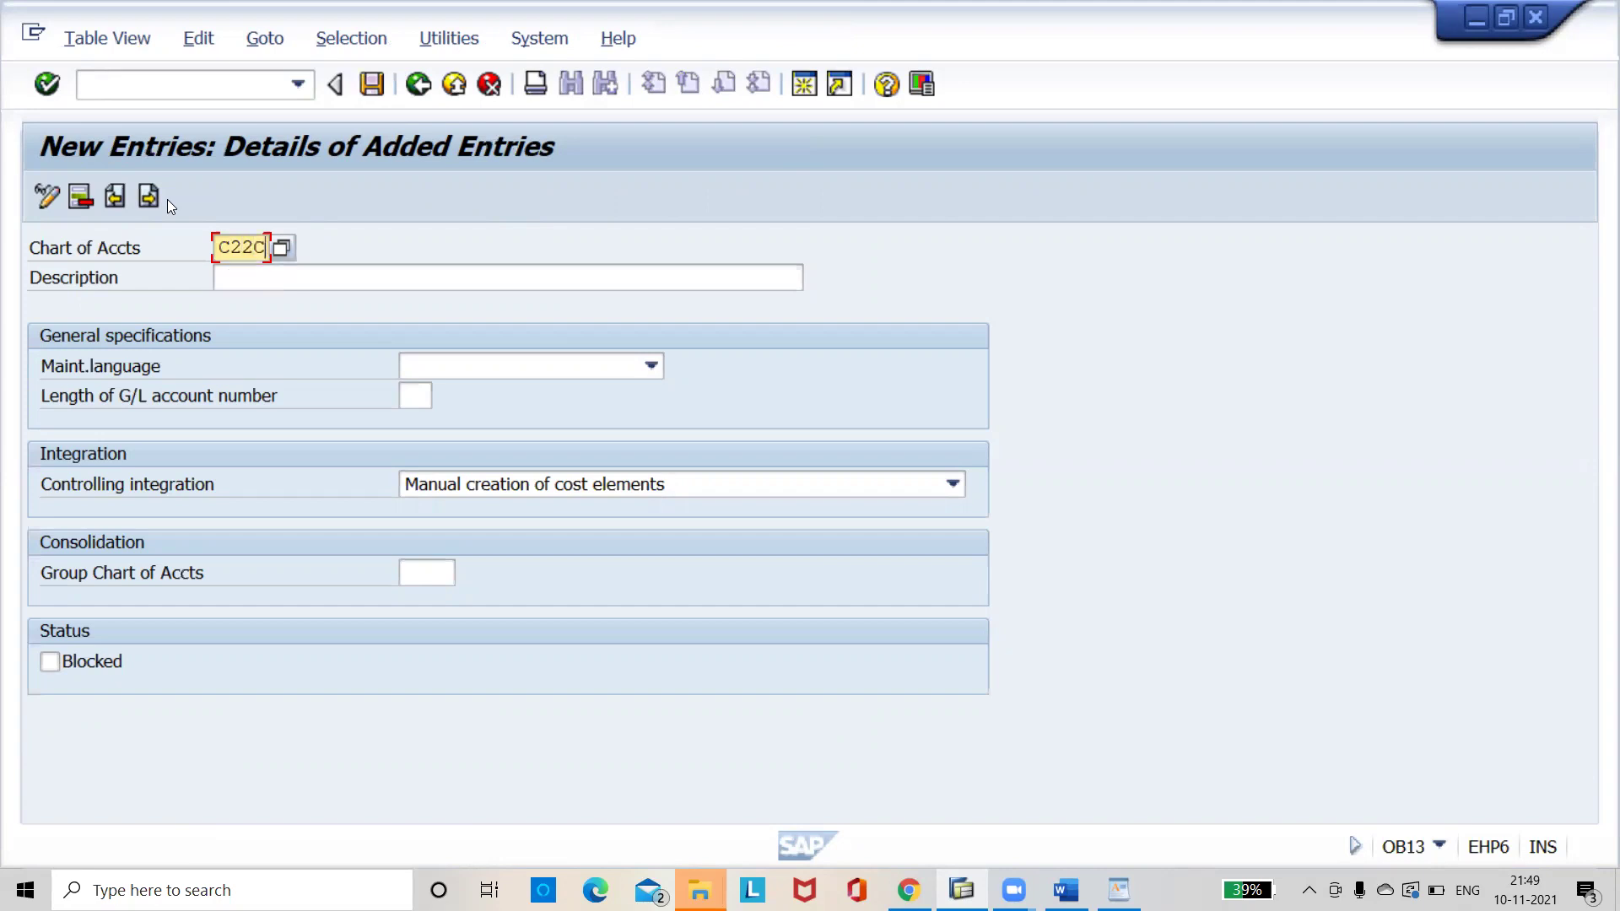
key(Tab)
text(CHA)
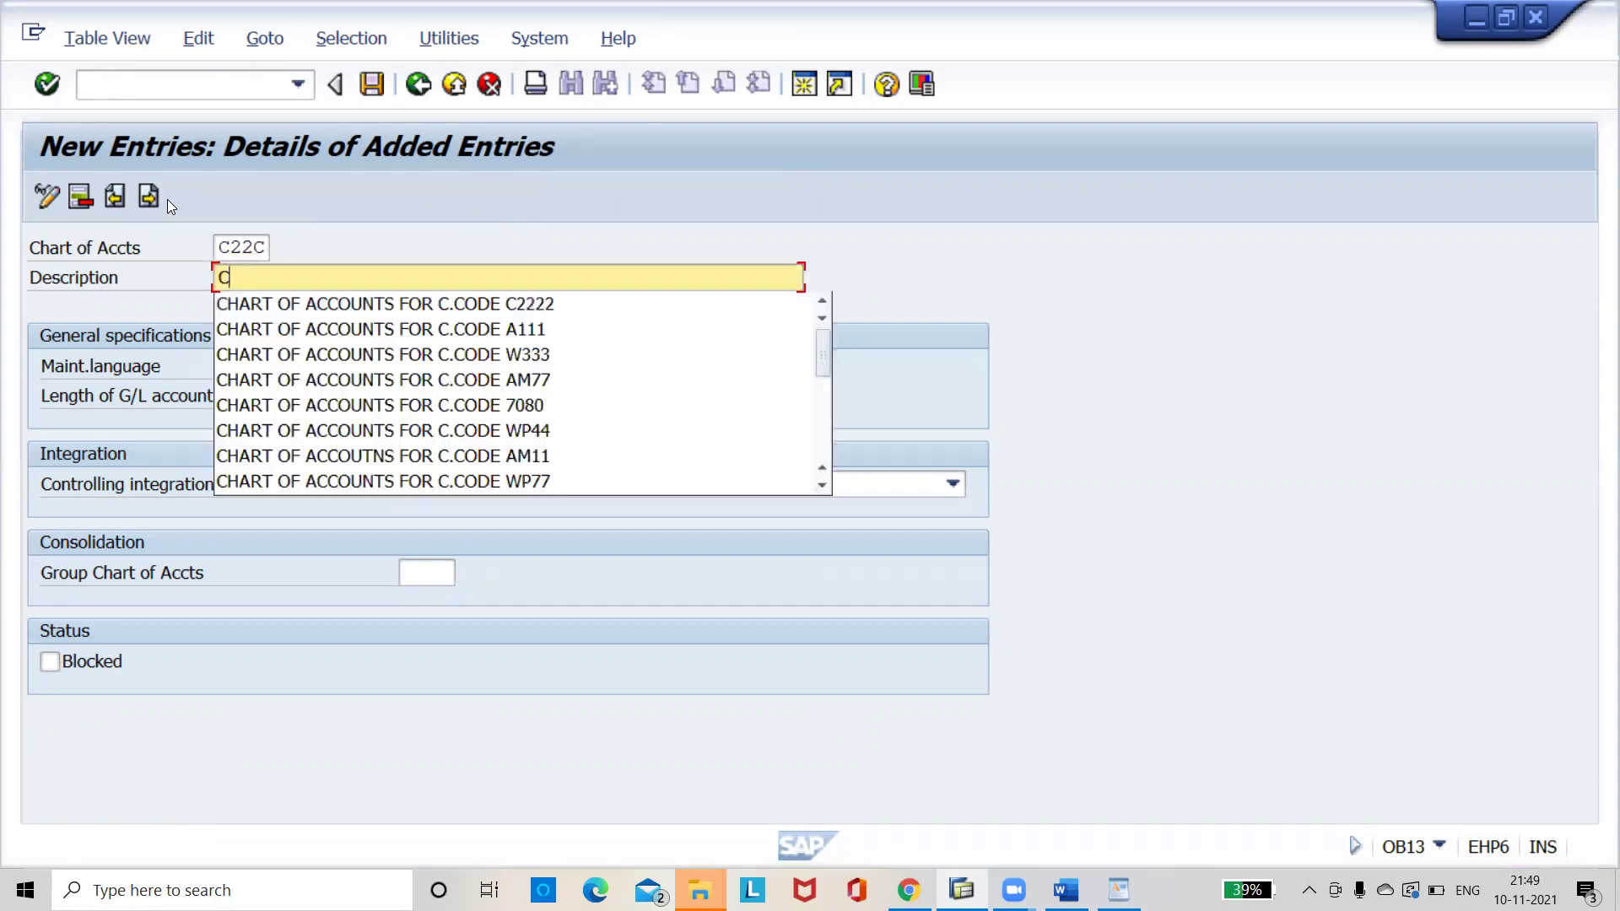
key(Down)
key(BackSpace)
key(Tab)
text(E)
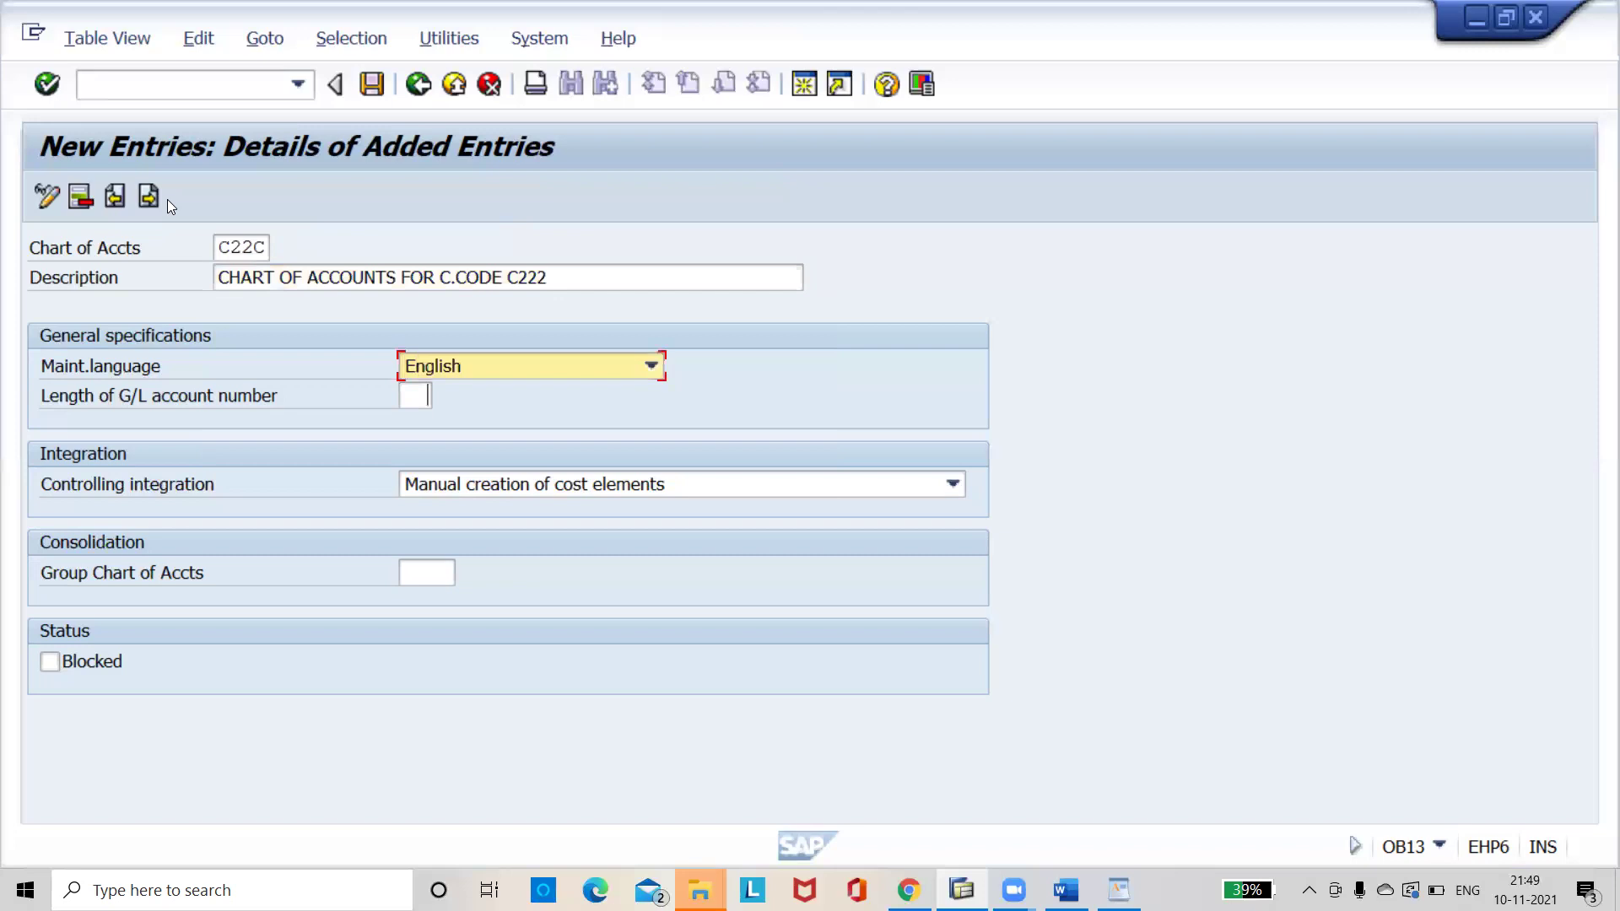
Step: Set the length of the G/L account number to 5 and save the chart of accounts
key(Tab)
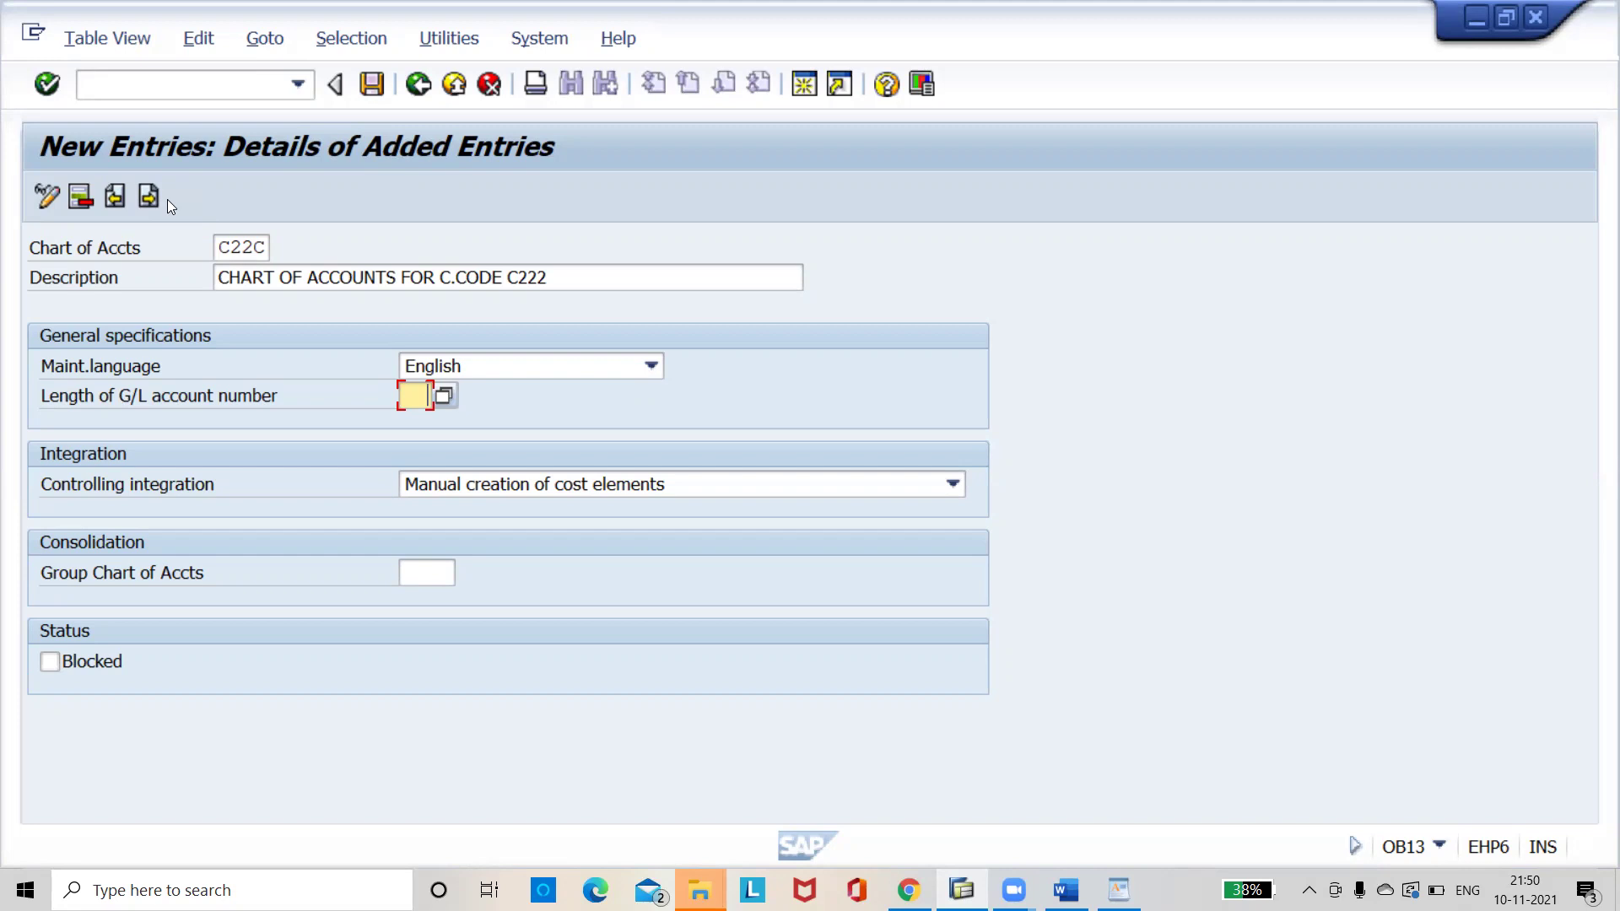
text(5)
key(ctrl+s)
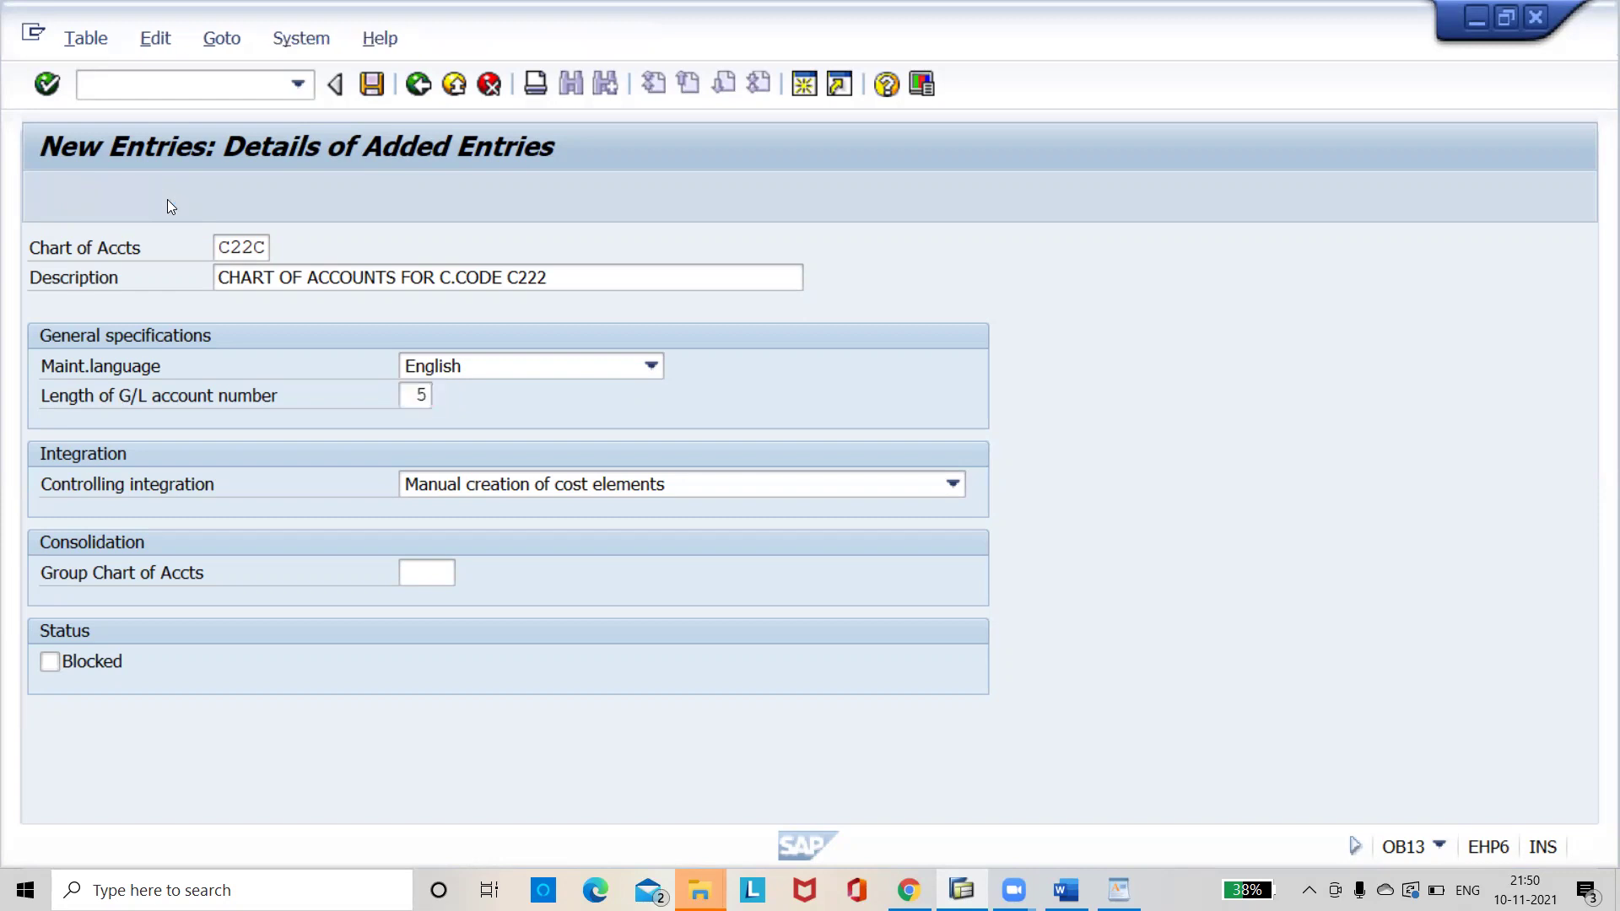
key(Return)
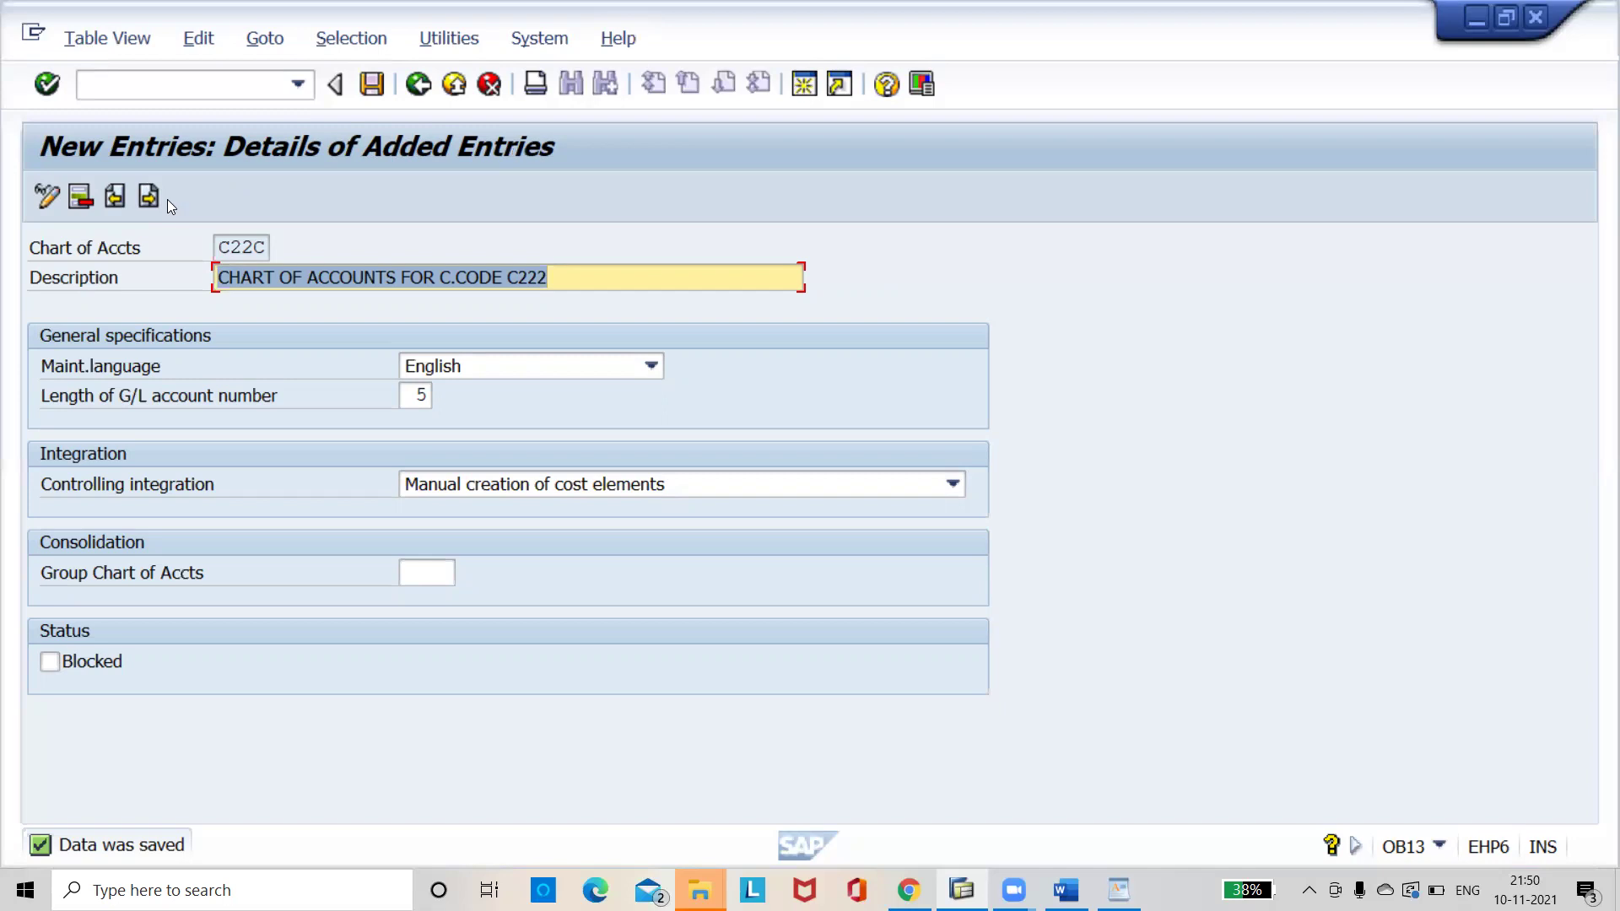
Step: Return to the IMG and open Assign Company Code to Chart of Accounts
key(F3)
key(F3)
key(F3)
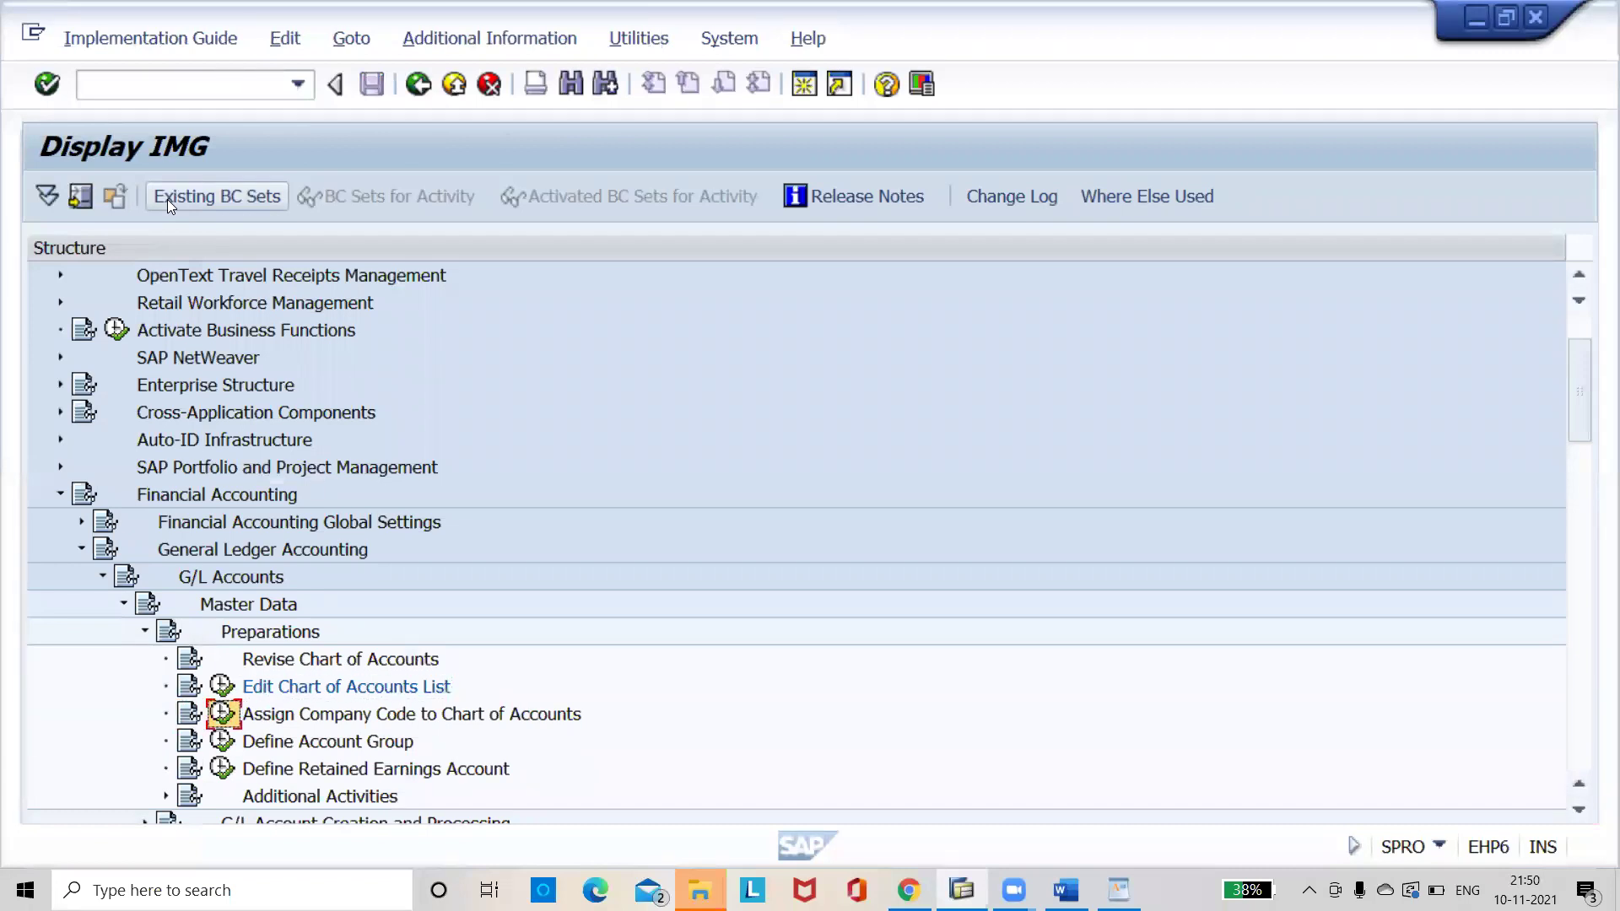
key(Return)
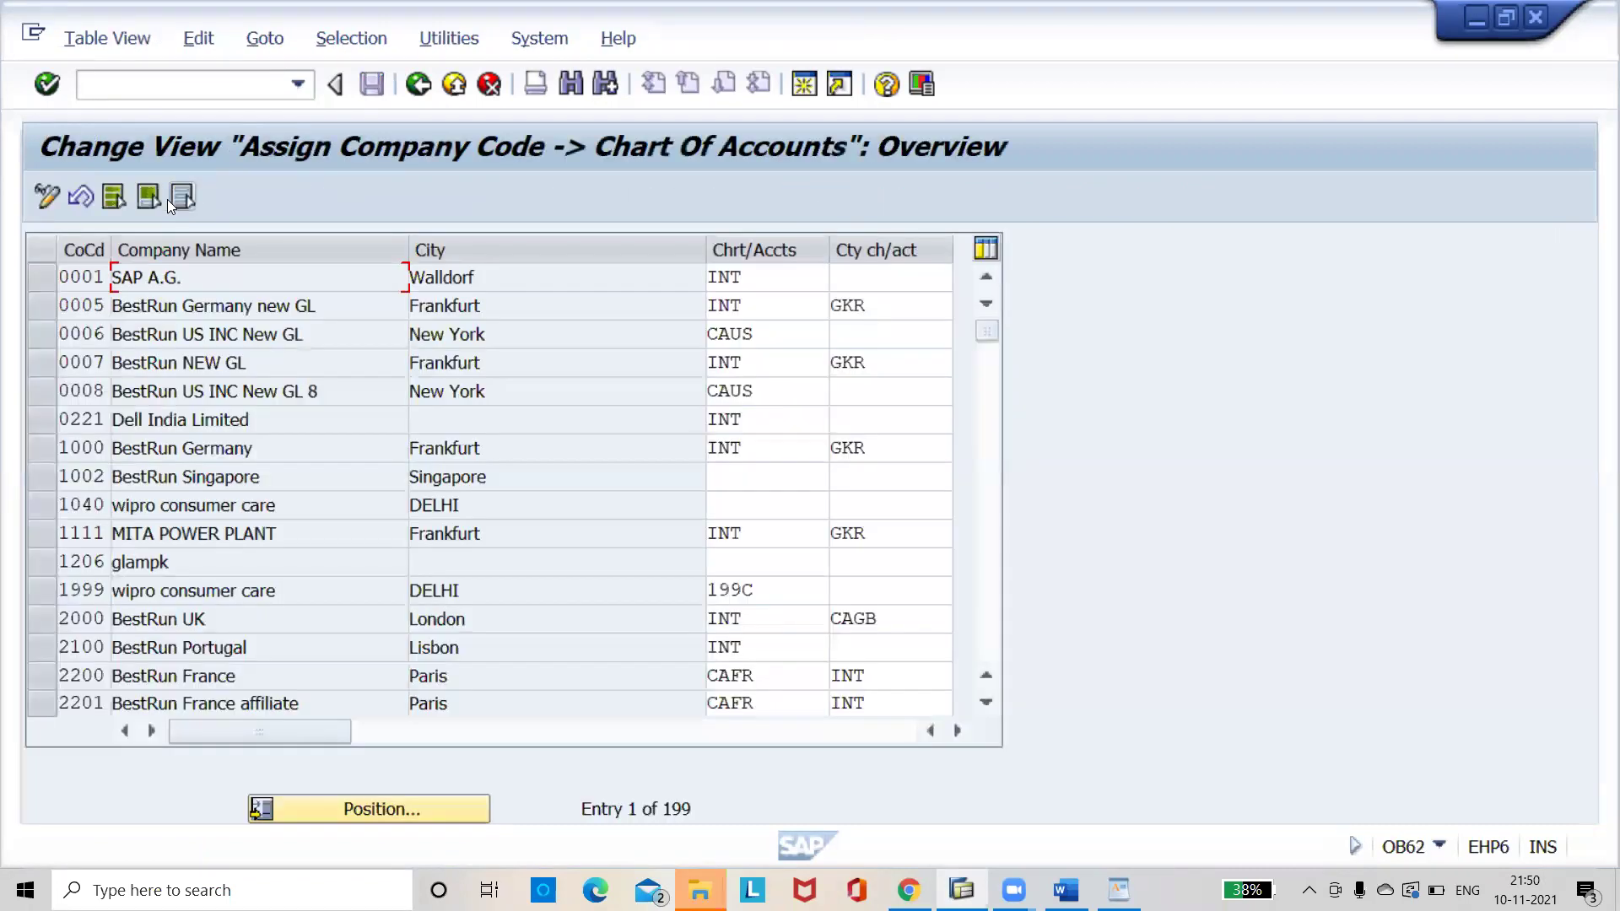
Step: Find company code C222, assign chart of accounts C22C to it, and save the assignment
click(359, 803)
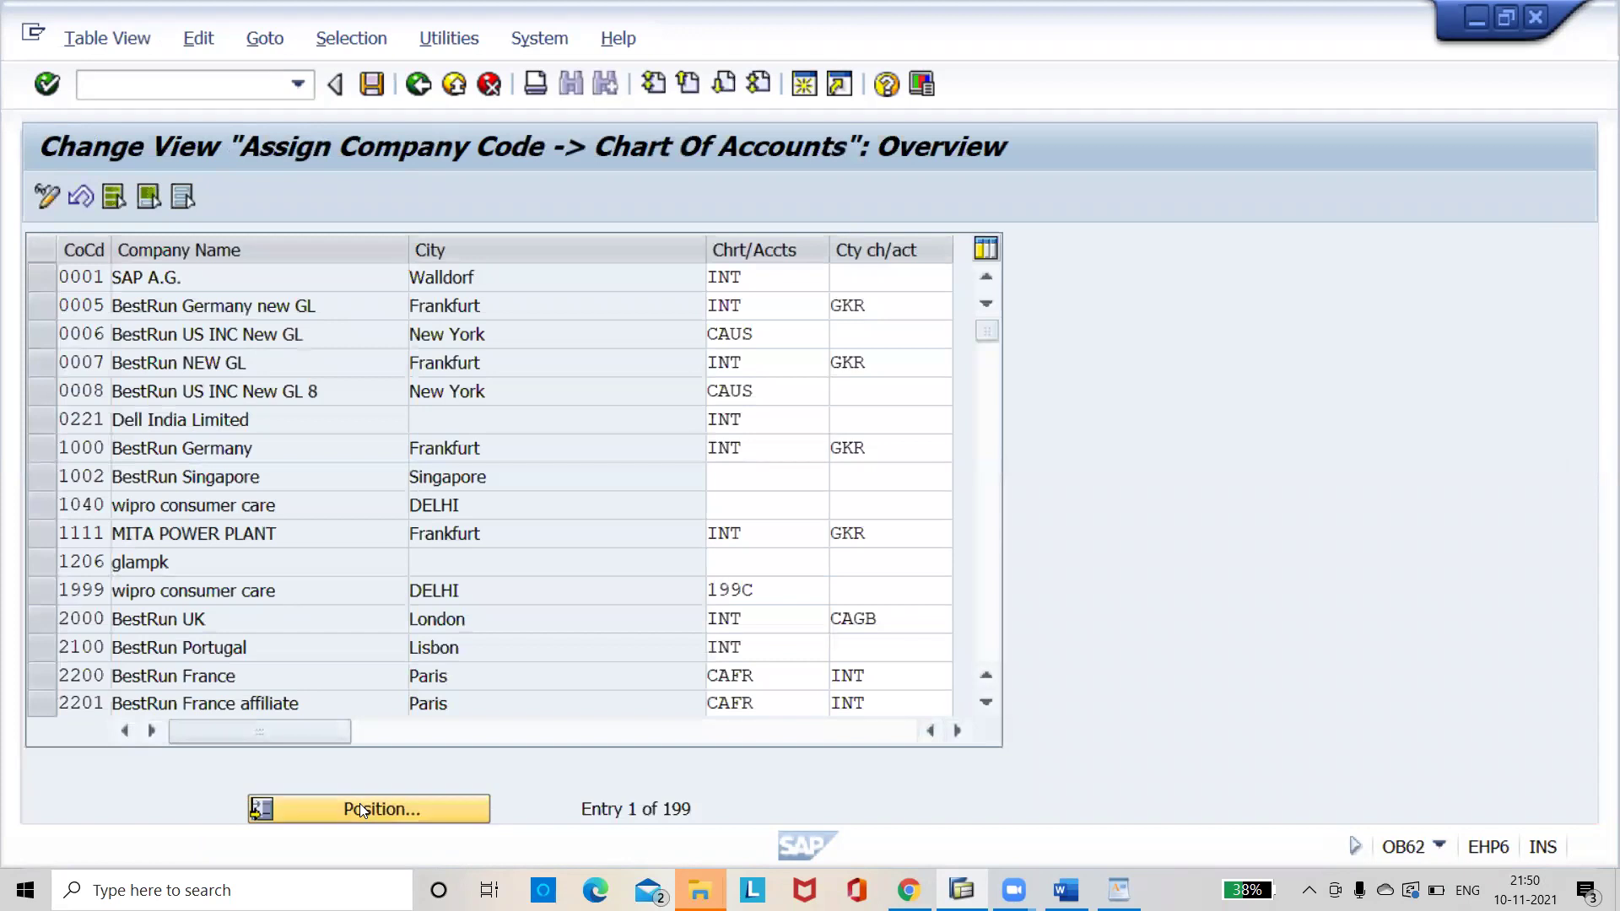
text(C222)
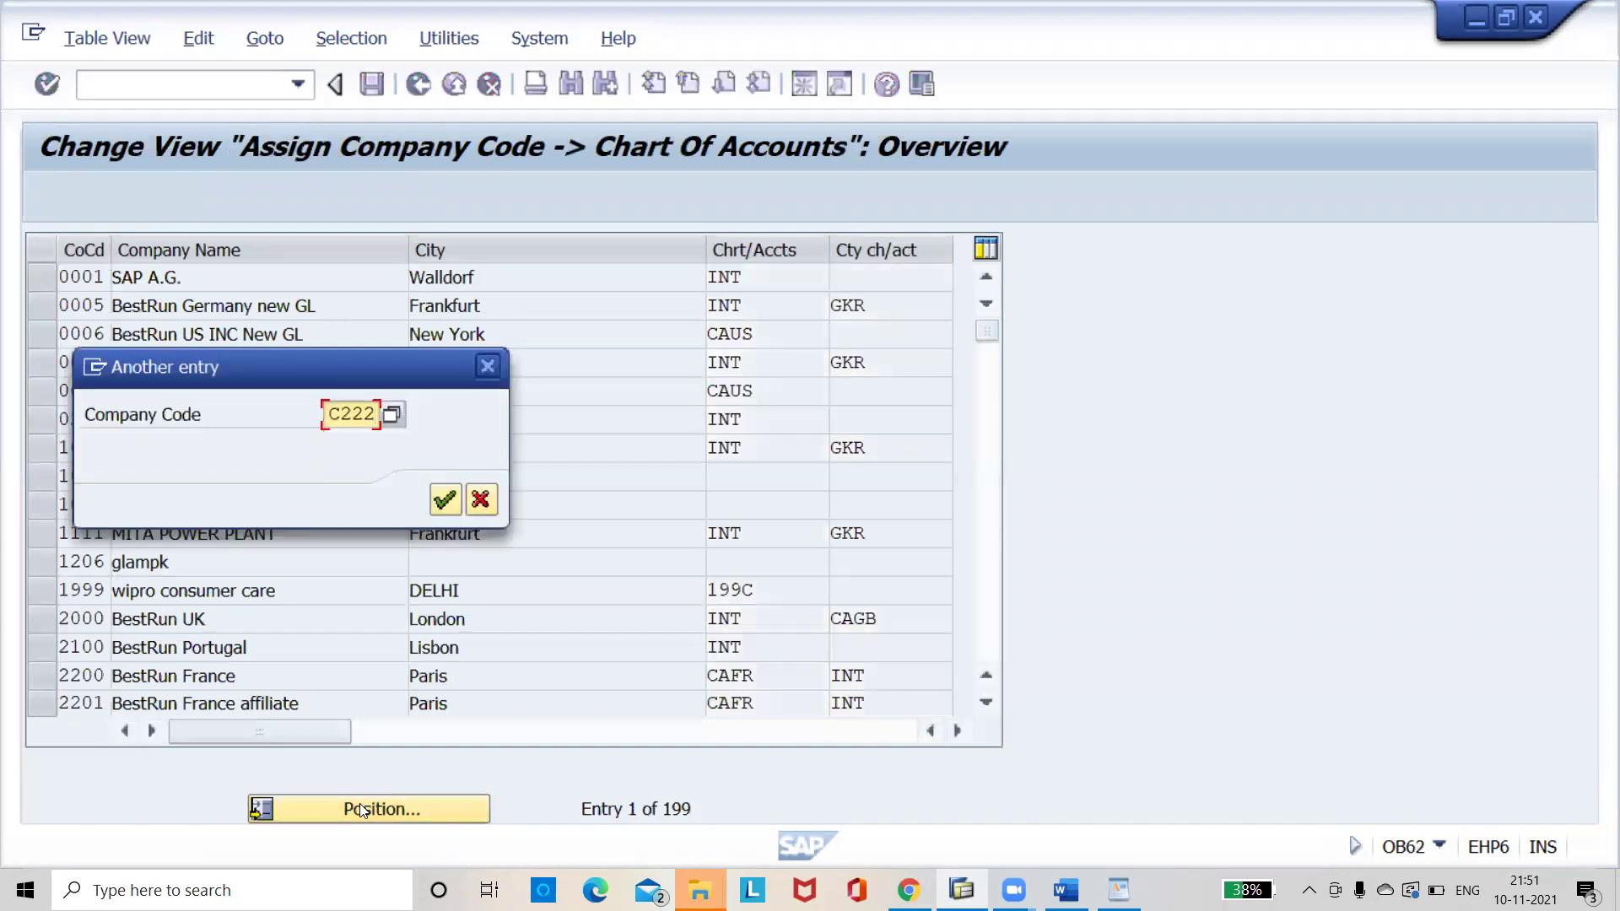
key(Return)
key(Tab)
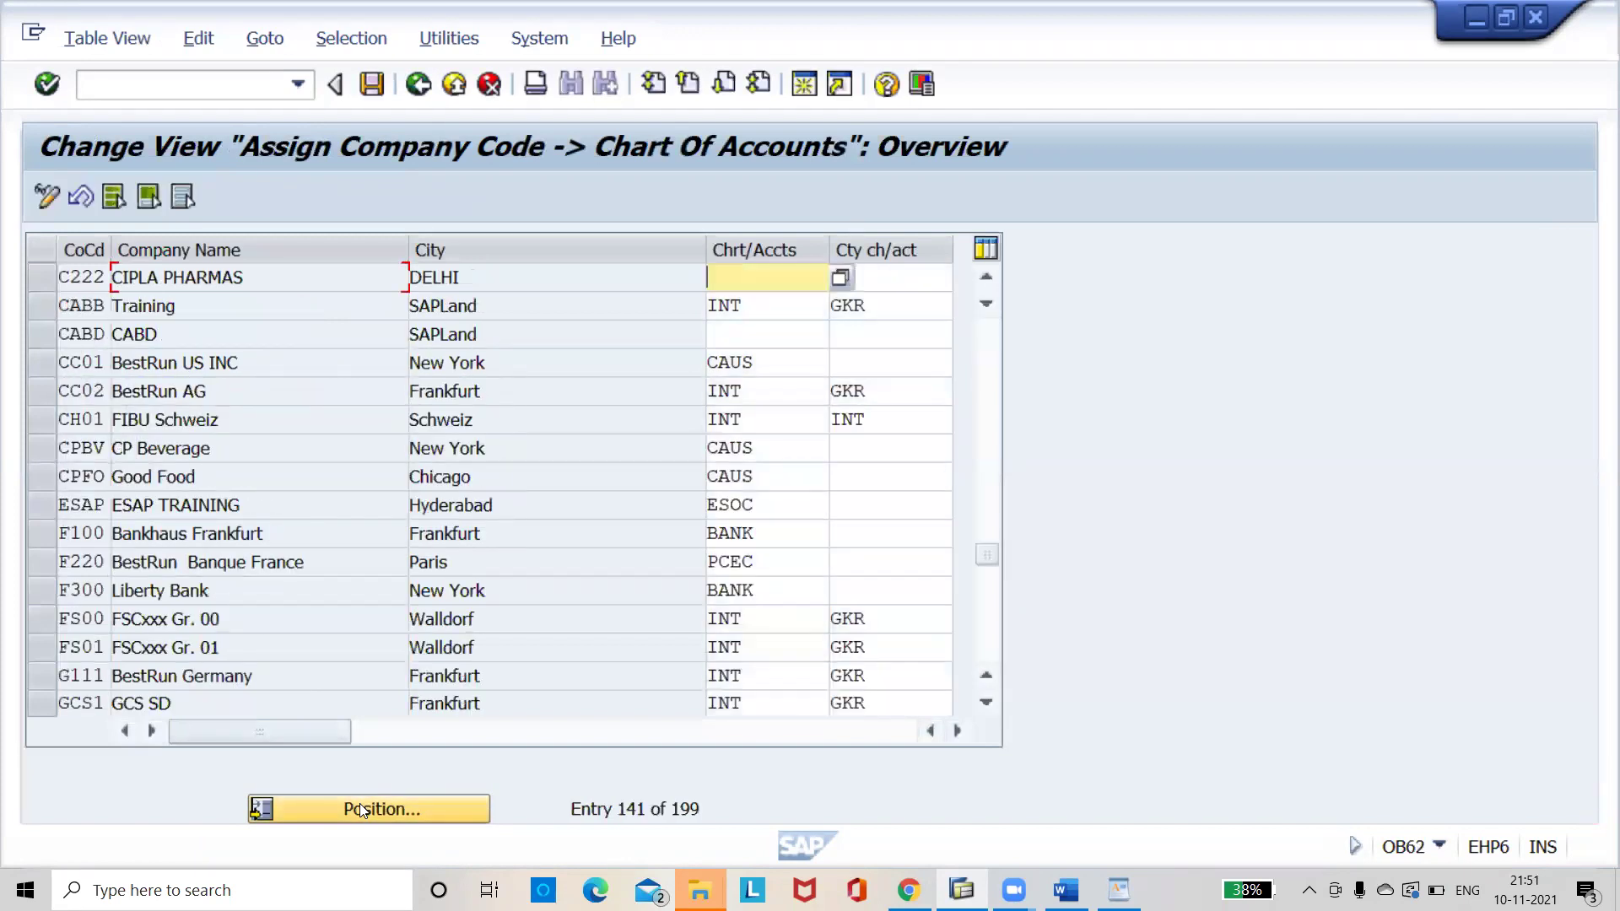
text(C22C)
key(ctrl+s)
key(Return)
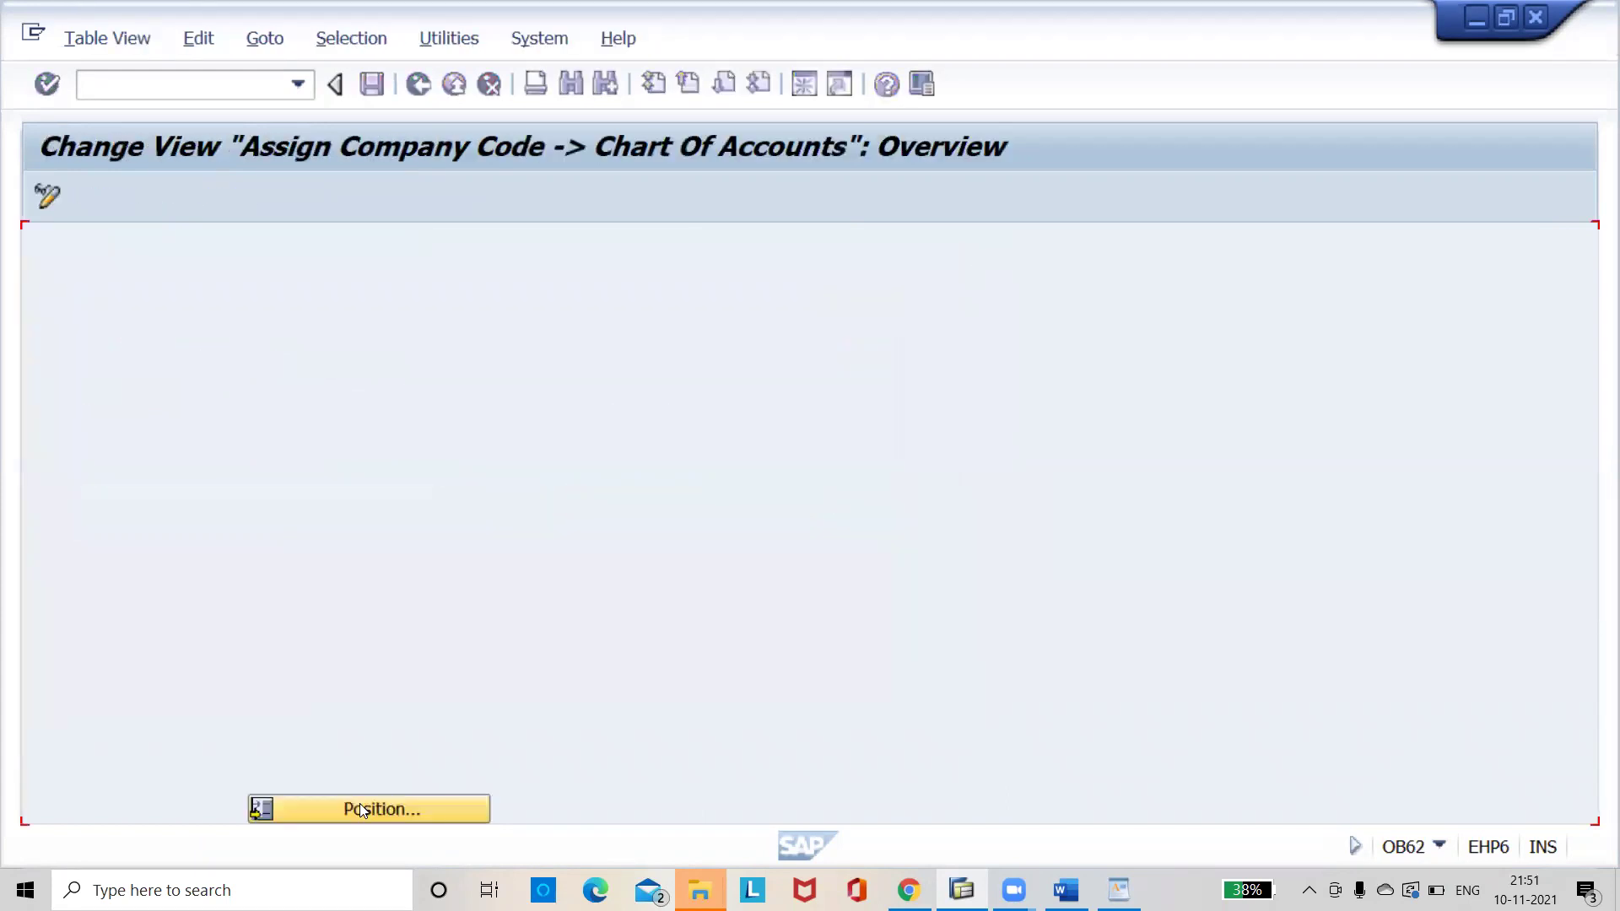
Step: Return to the IMG and select the Define Account Group activity under Preparations
key(F3)
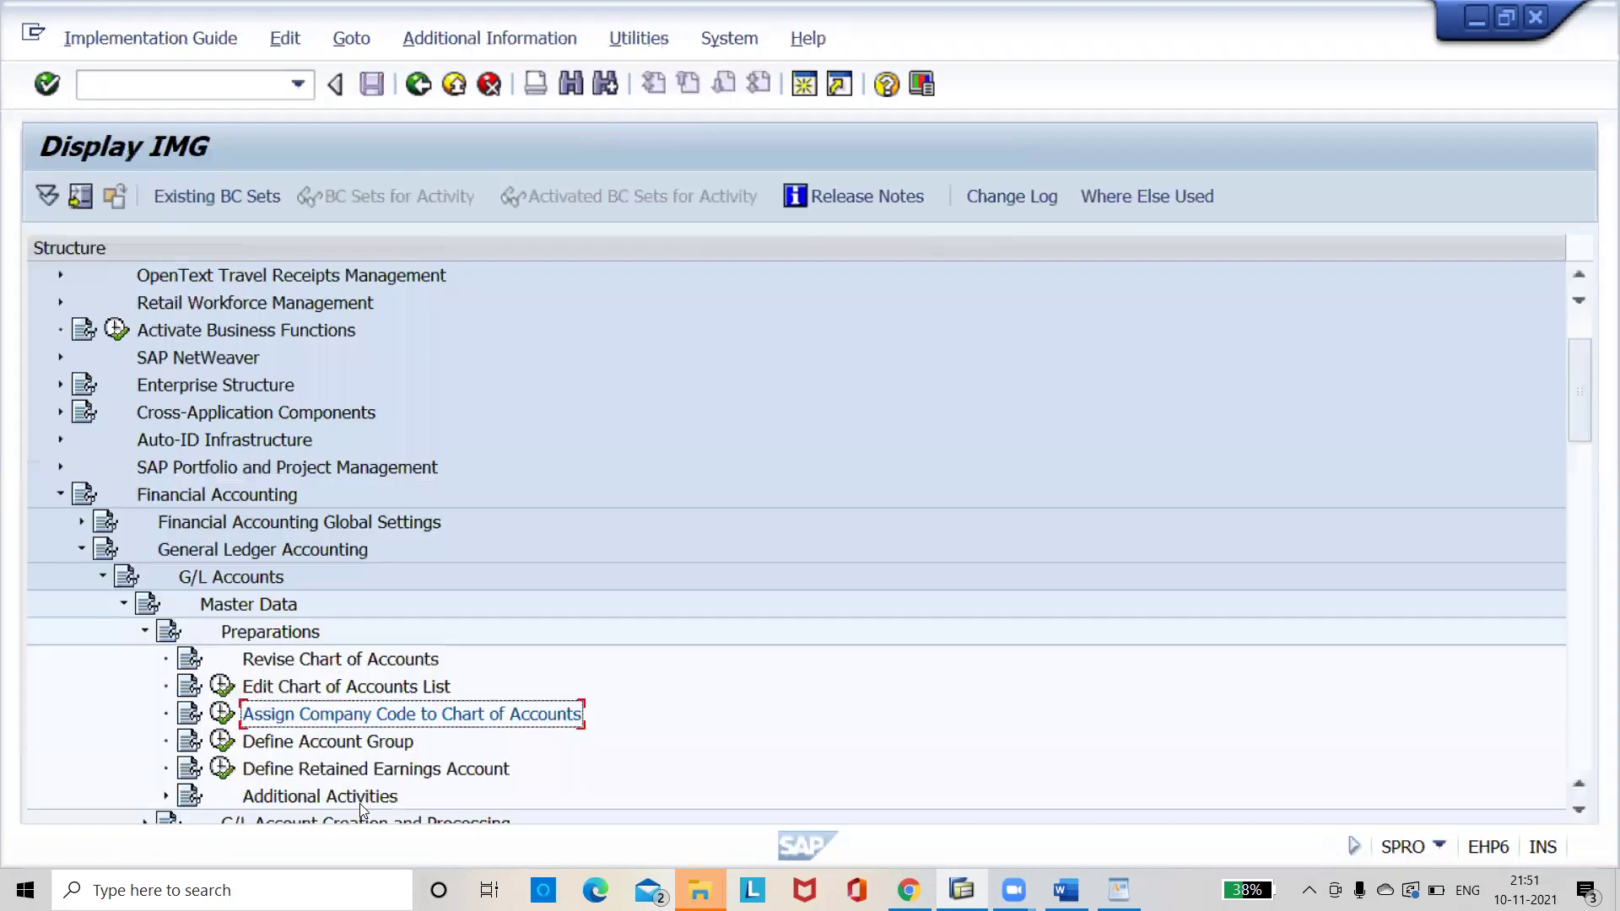
key(Down)
key(Left)
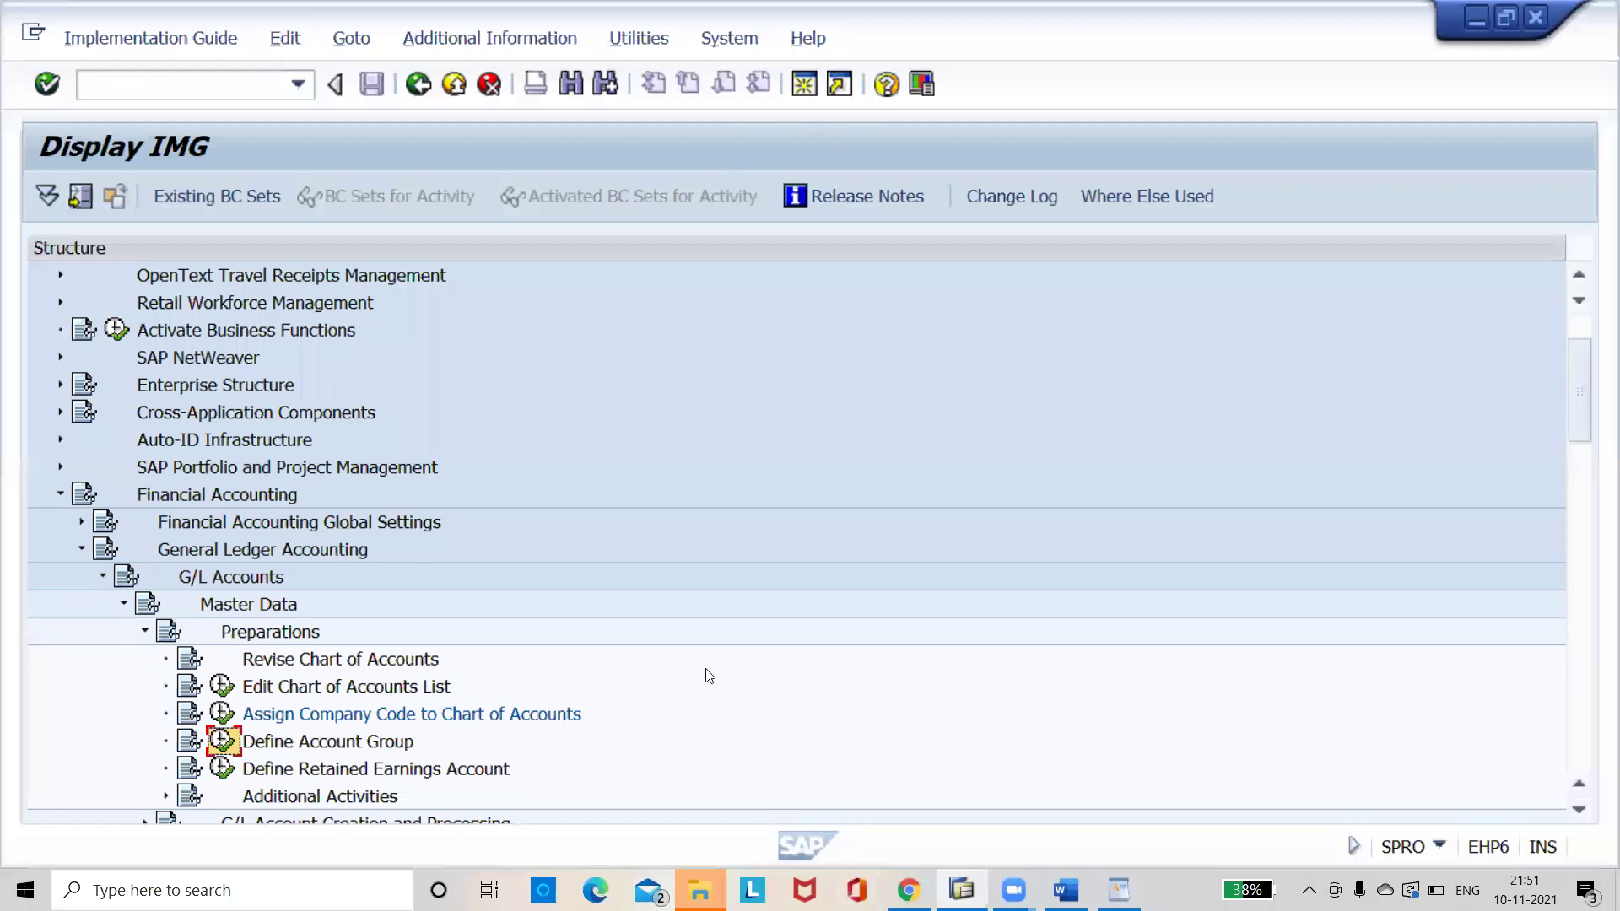
key(Return)
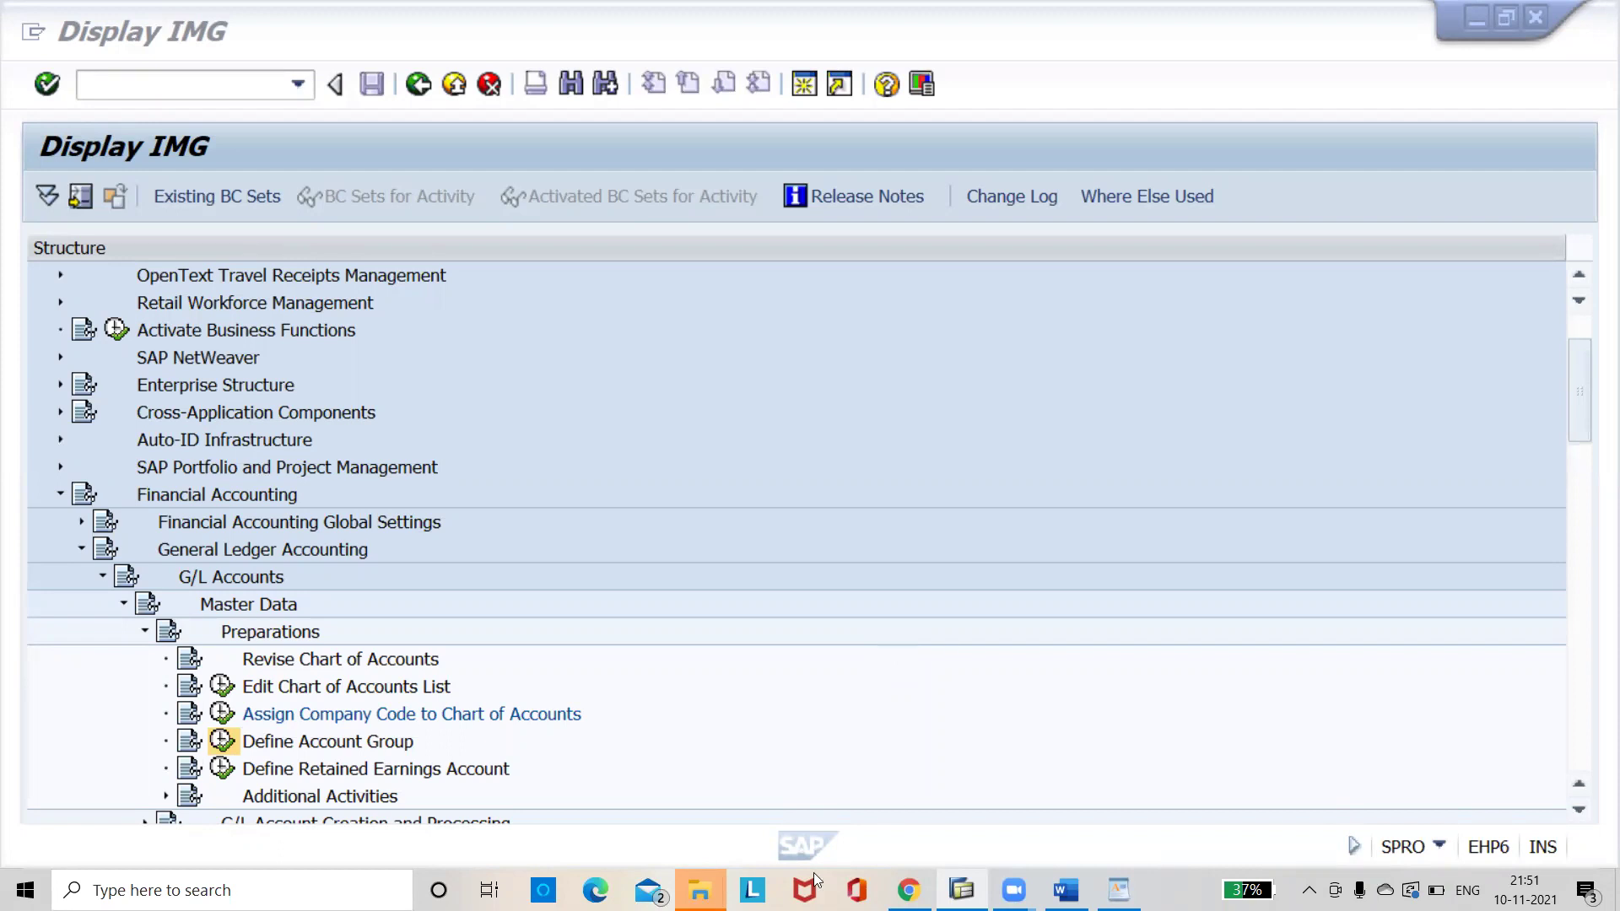
click(909, 890)
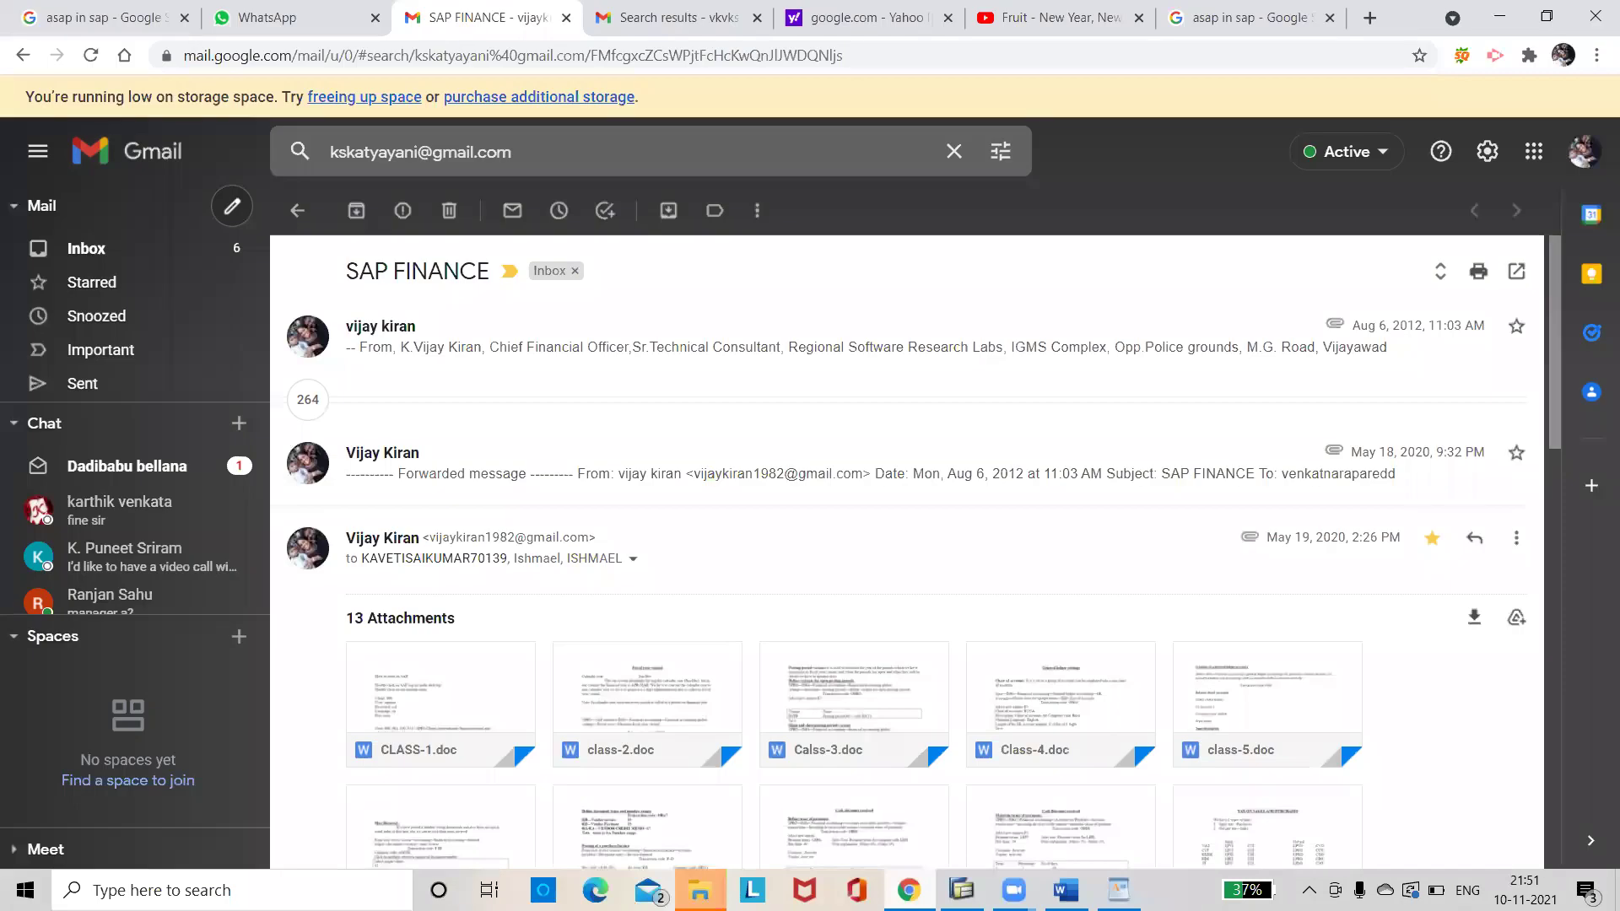
click(333, 8)
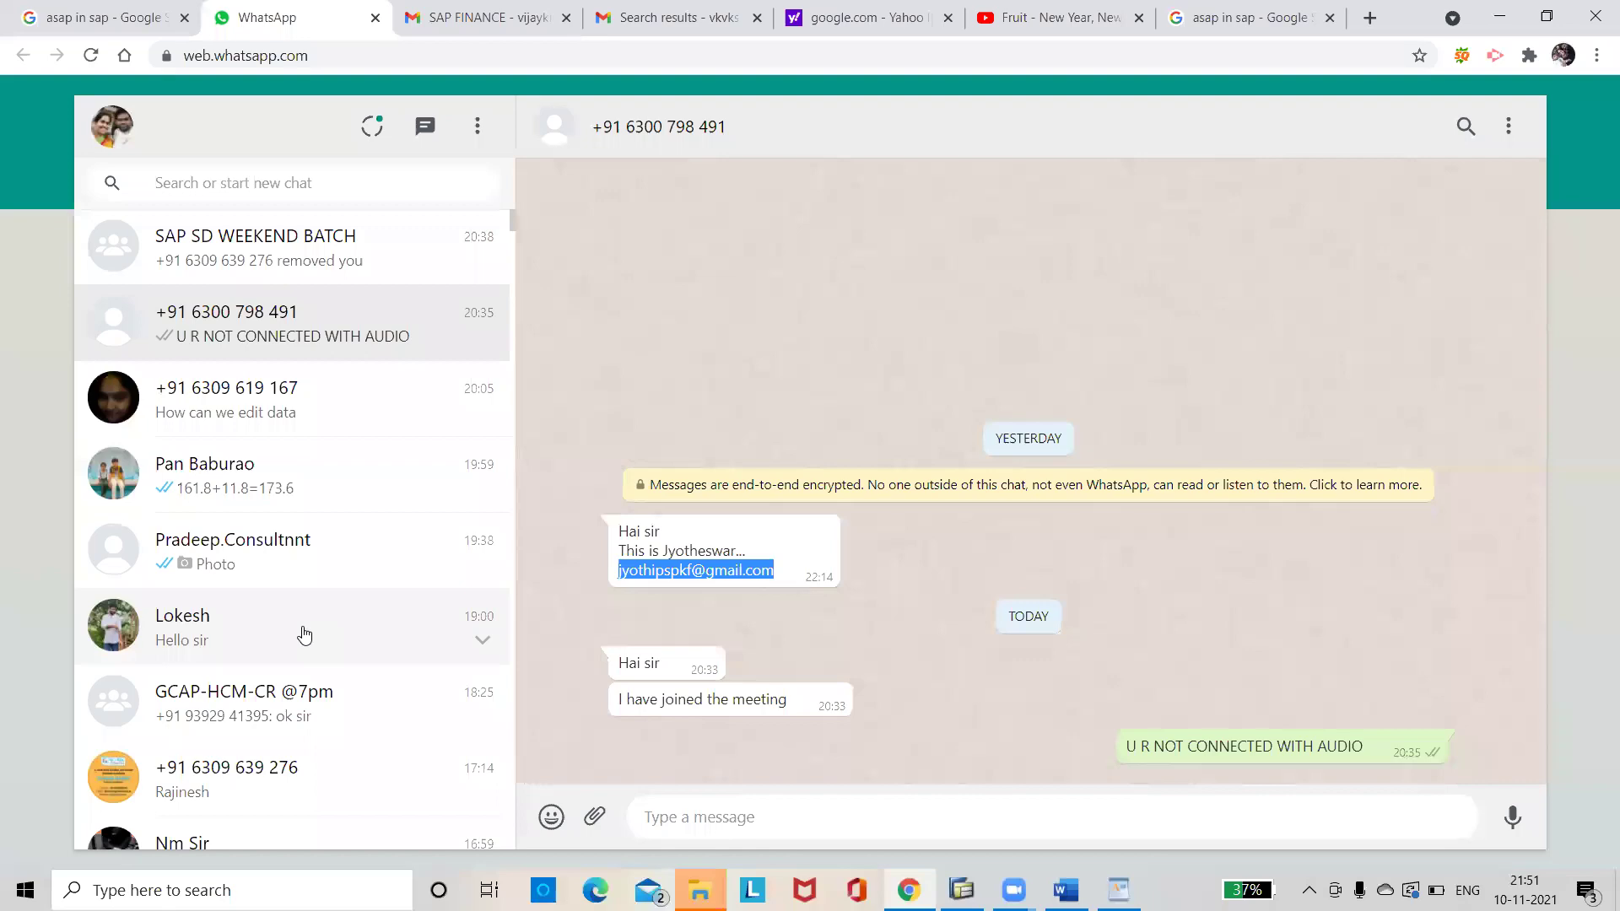
key(alt+Tab)
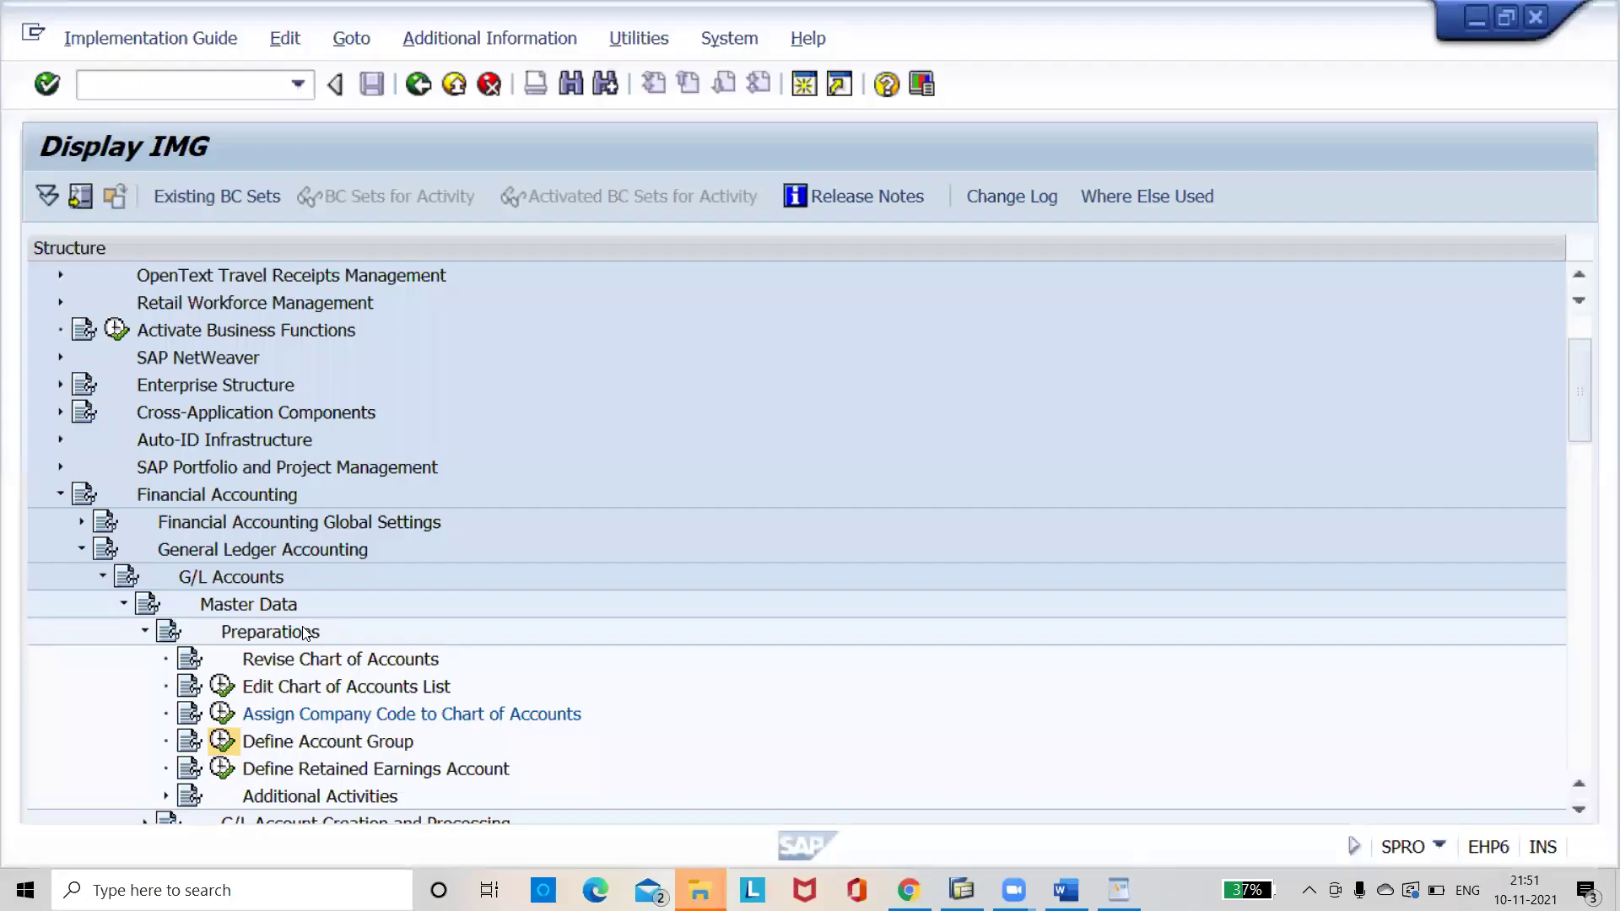
Step: Open Define Account Group and start a new entry for chart of accounts C22C with account group LIAB named LIABILITIES
click(230, 745)
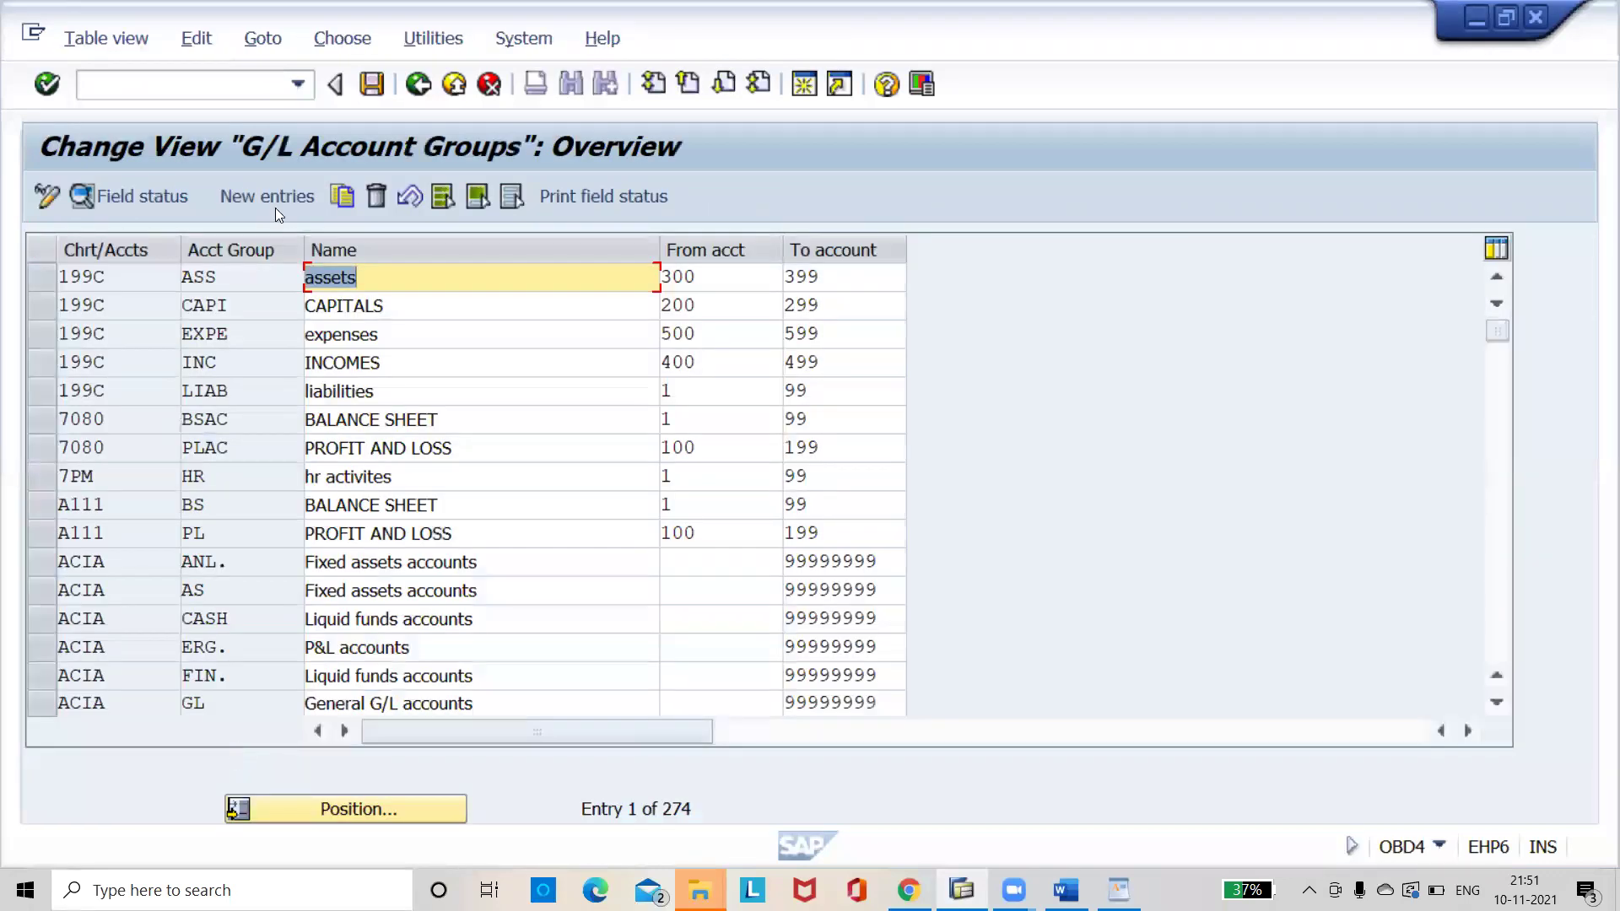
click(270, 196)
text(C)
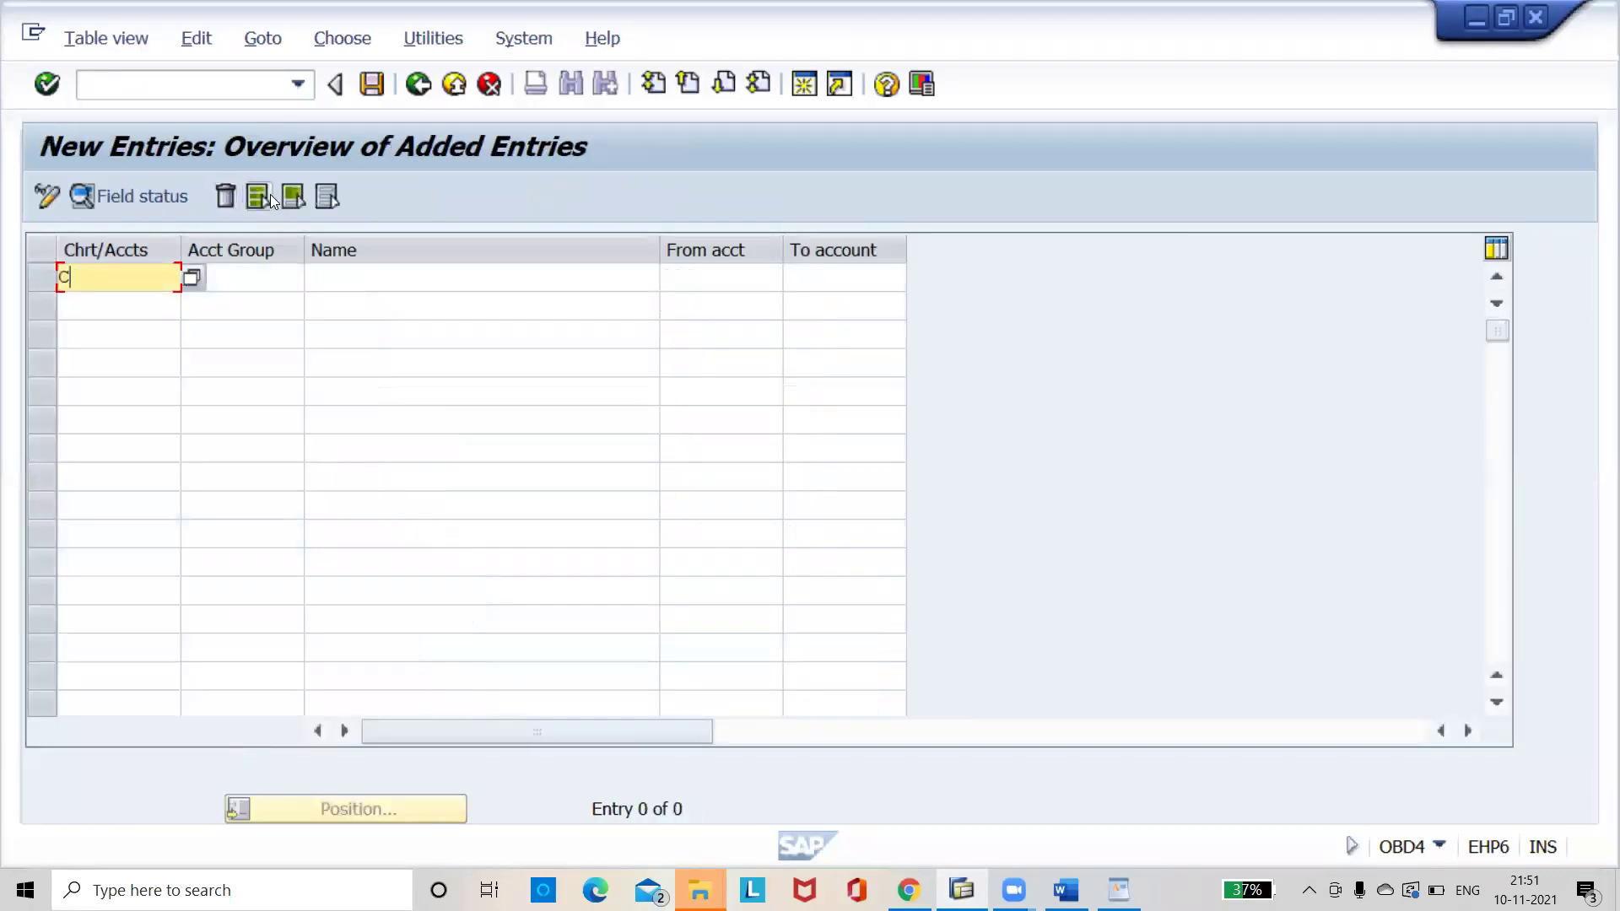
text(22C)
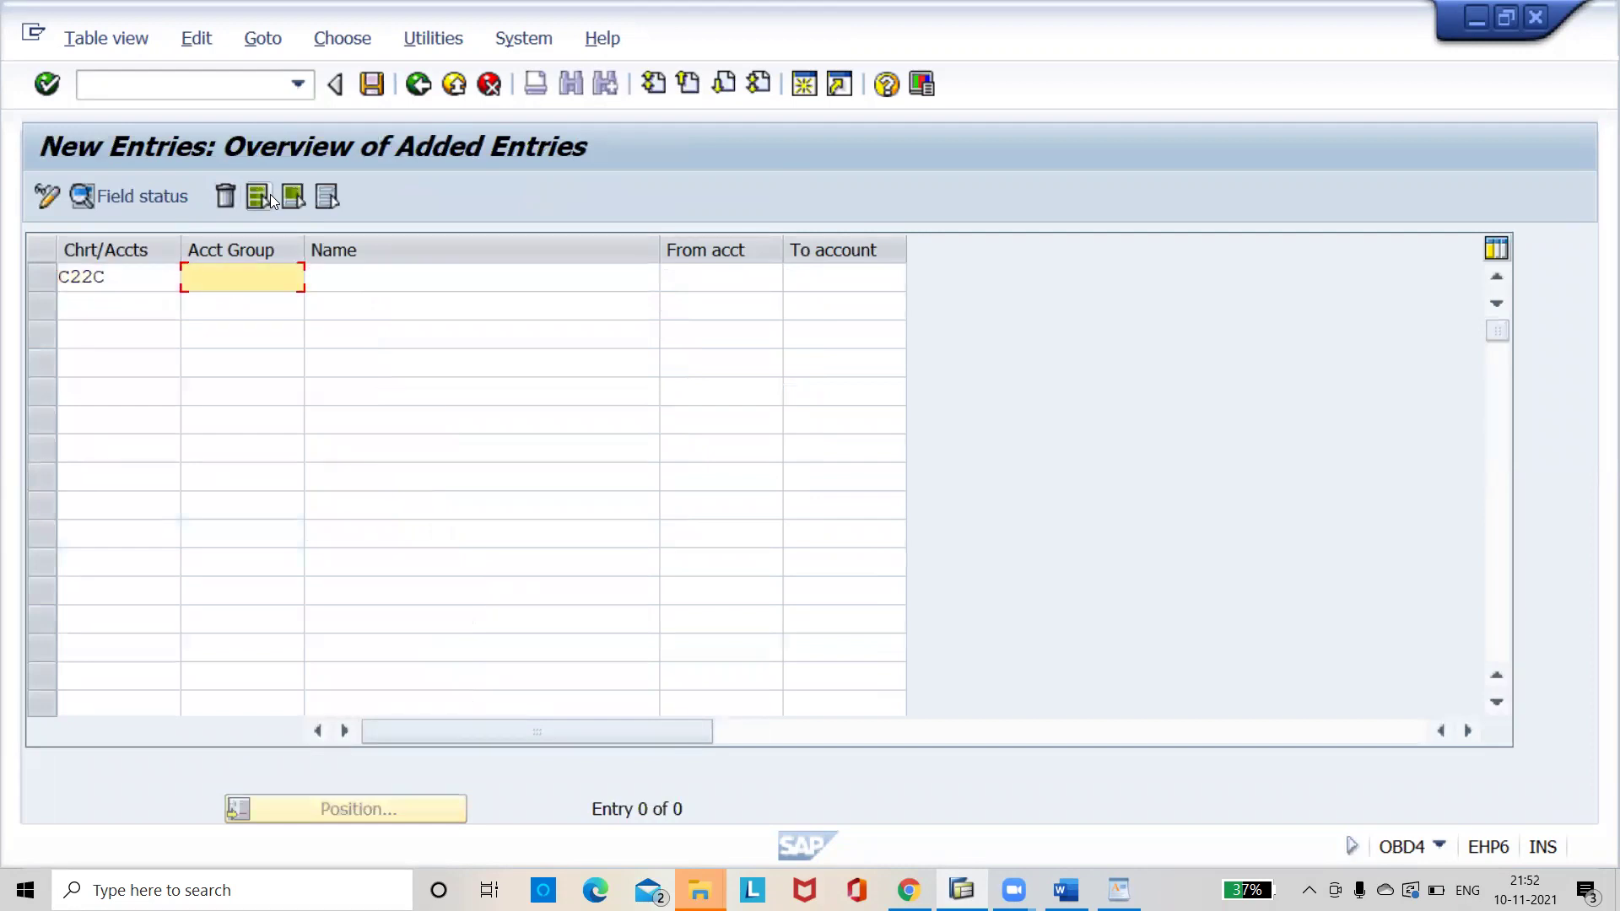
text(LIAB)
key(Tab)
text(LIABIL)
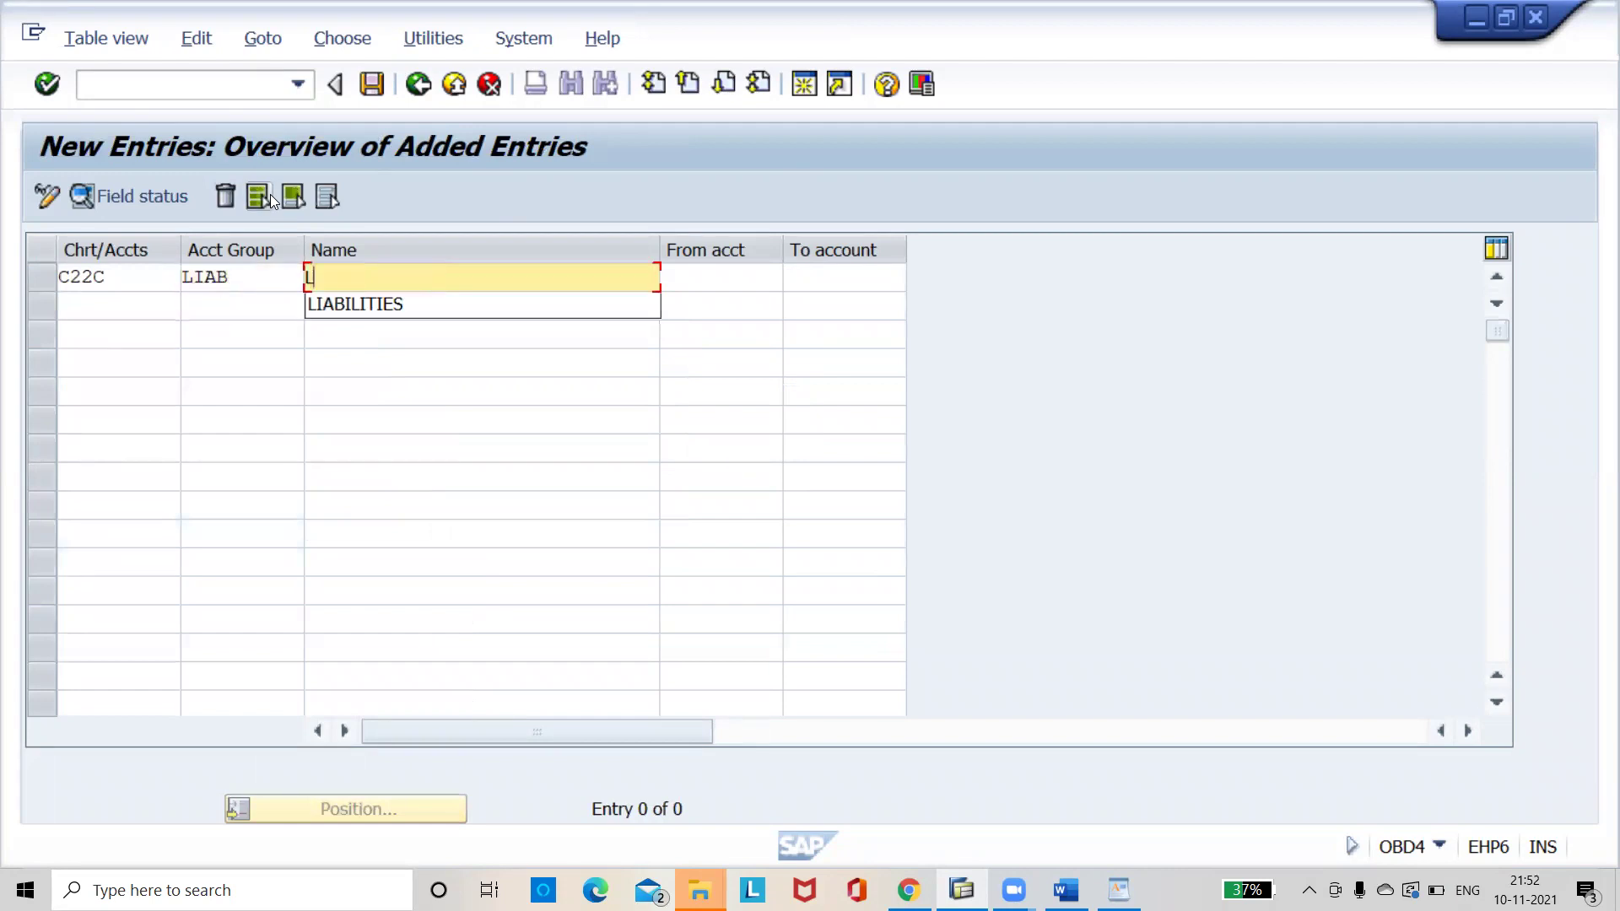
text(ITIES)
key(Tab)
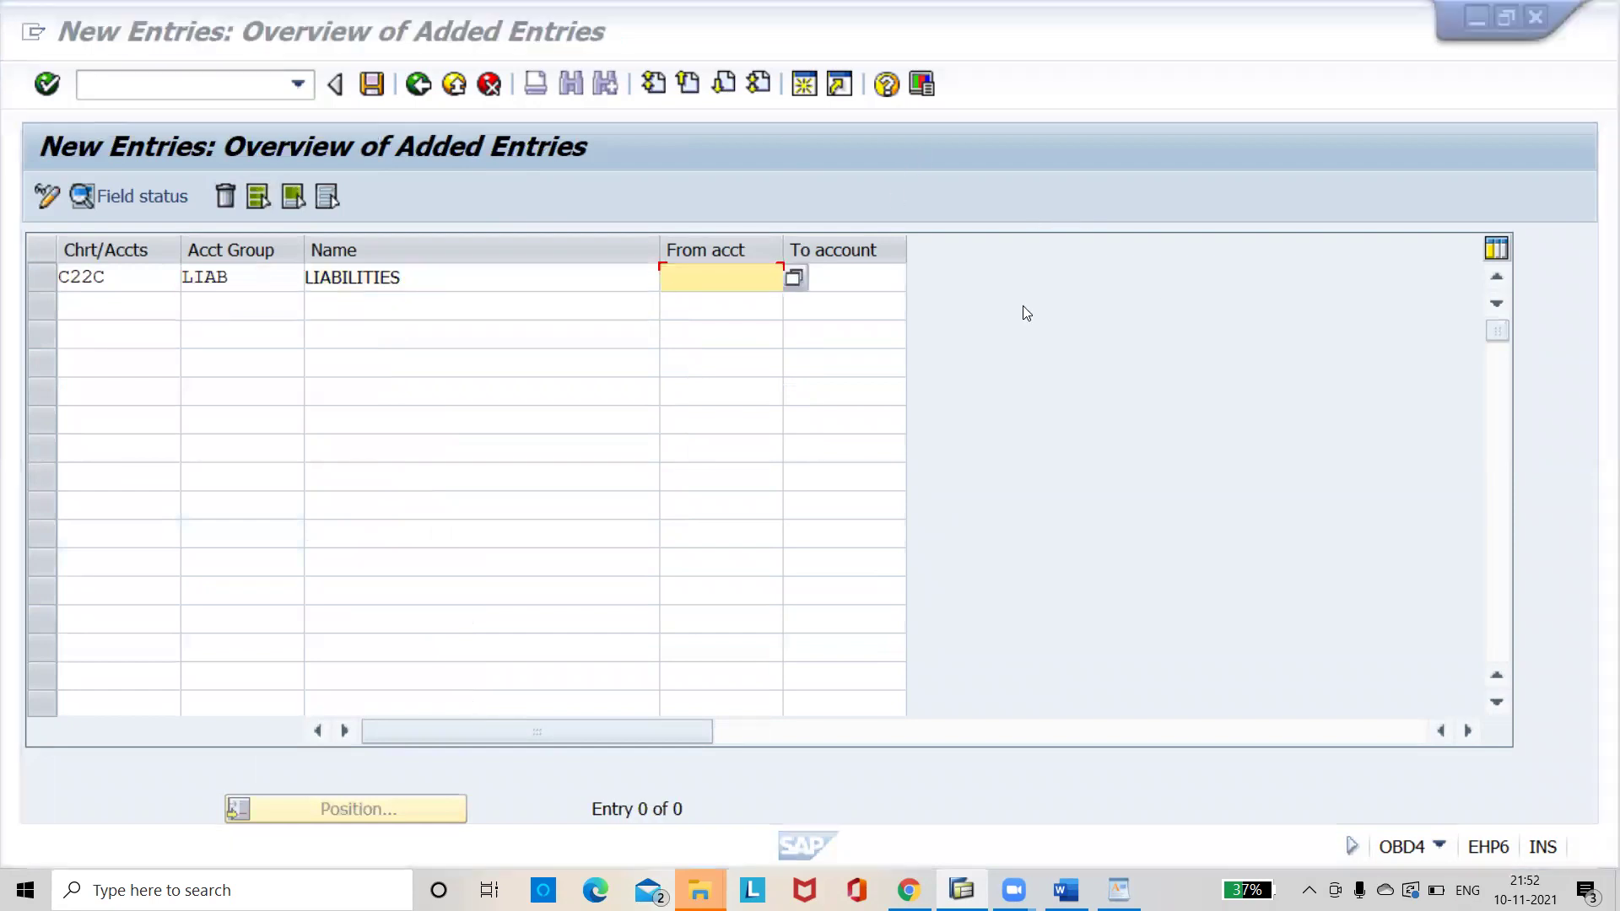
Step: Set the number range of the LIABILITIES account group from 1 to 99
key(ctrl+s)
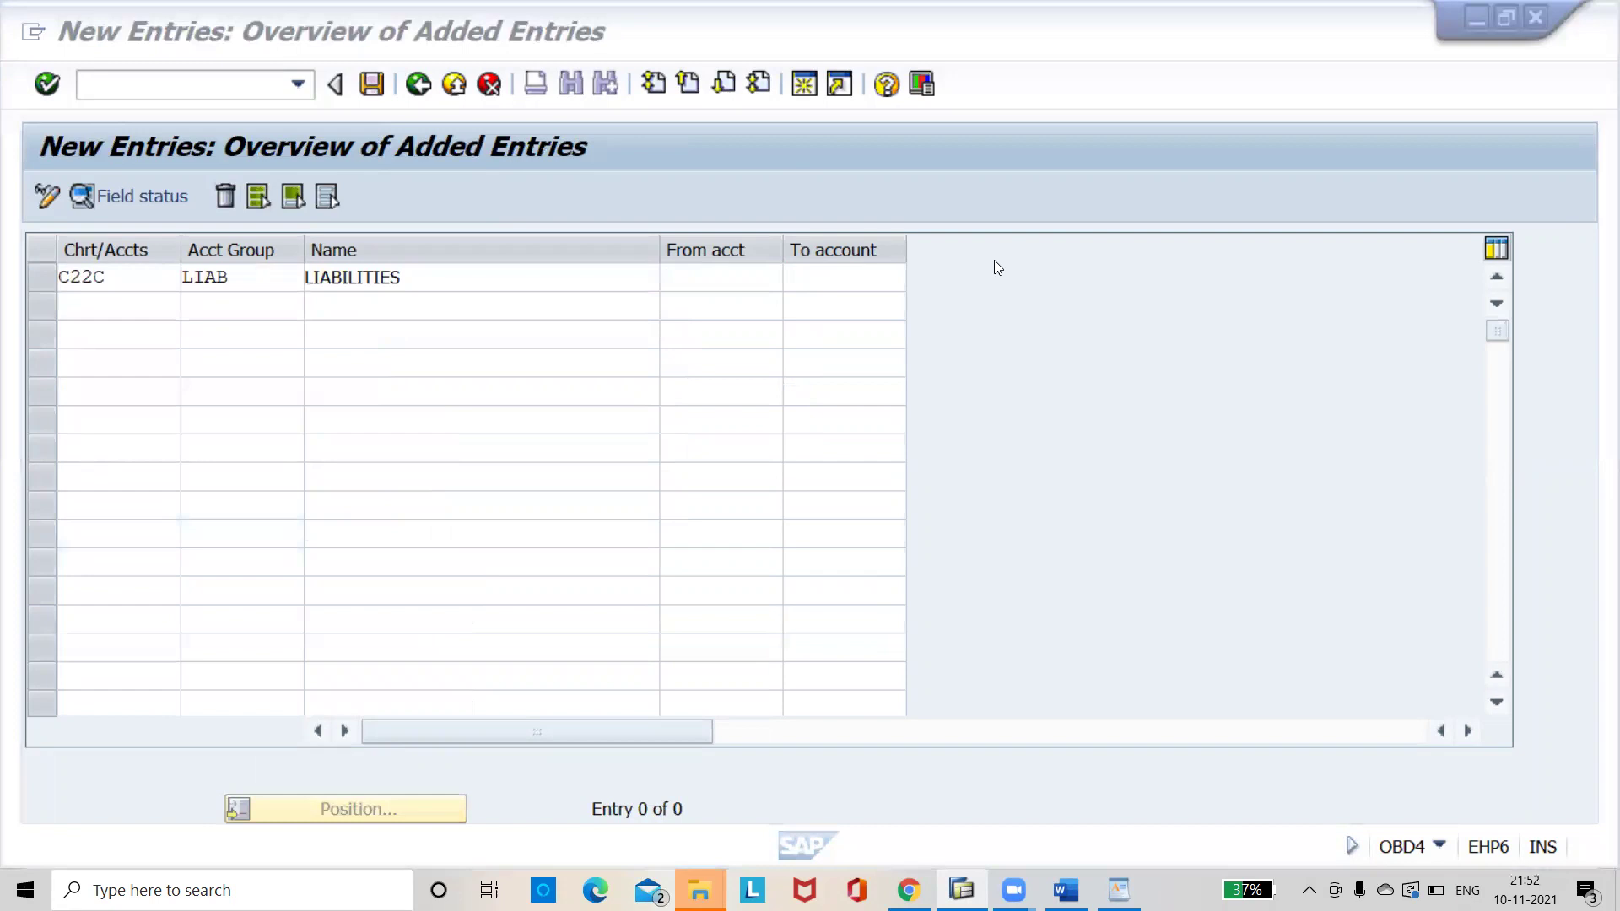
click(707, 265)
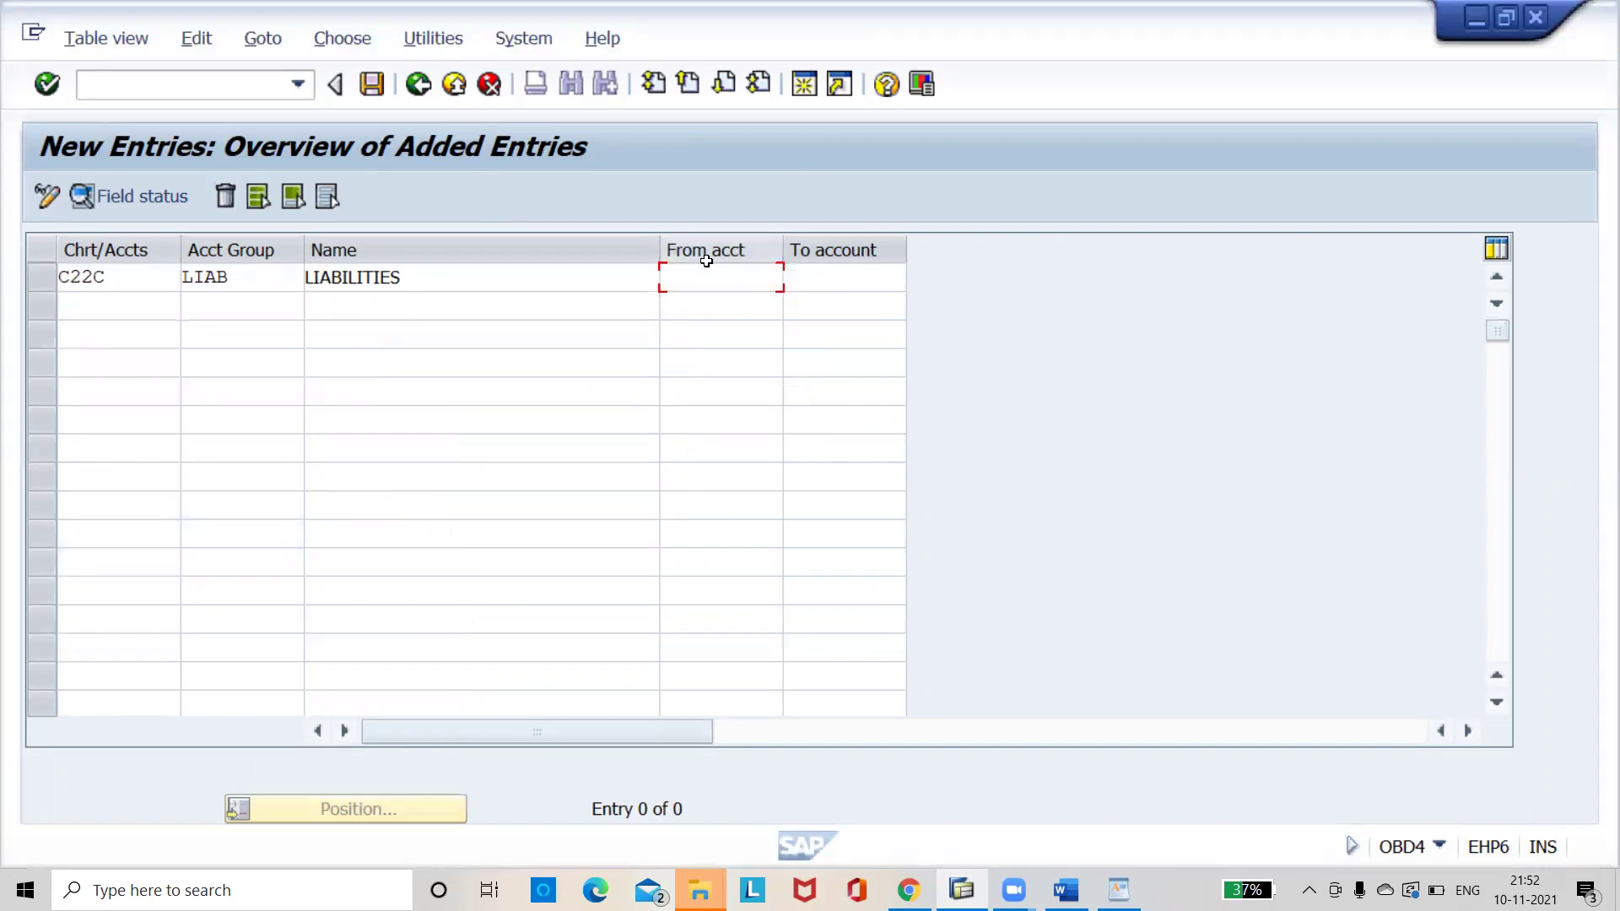
click(732, 284)
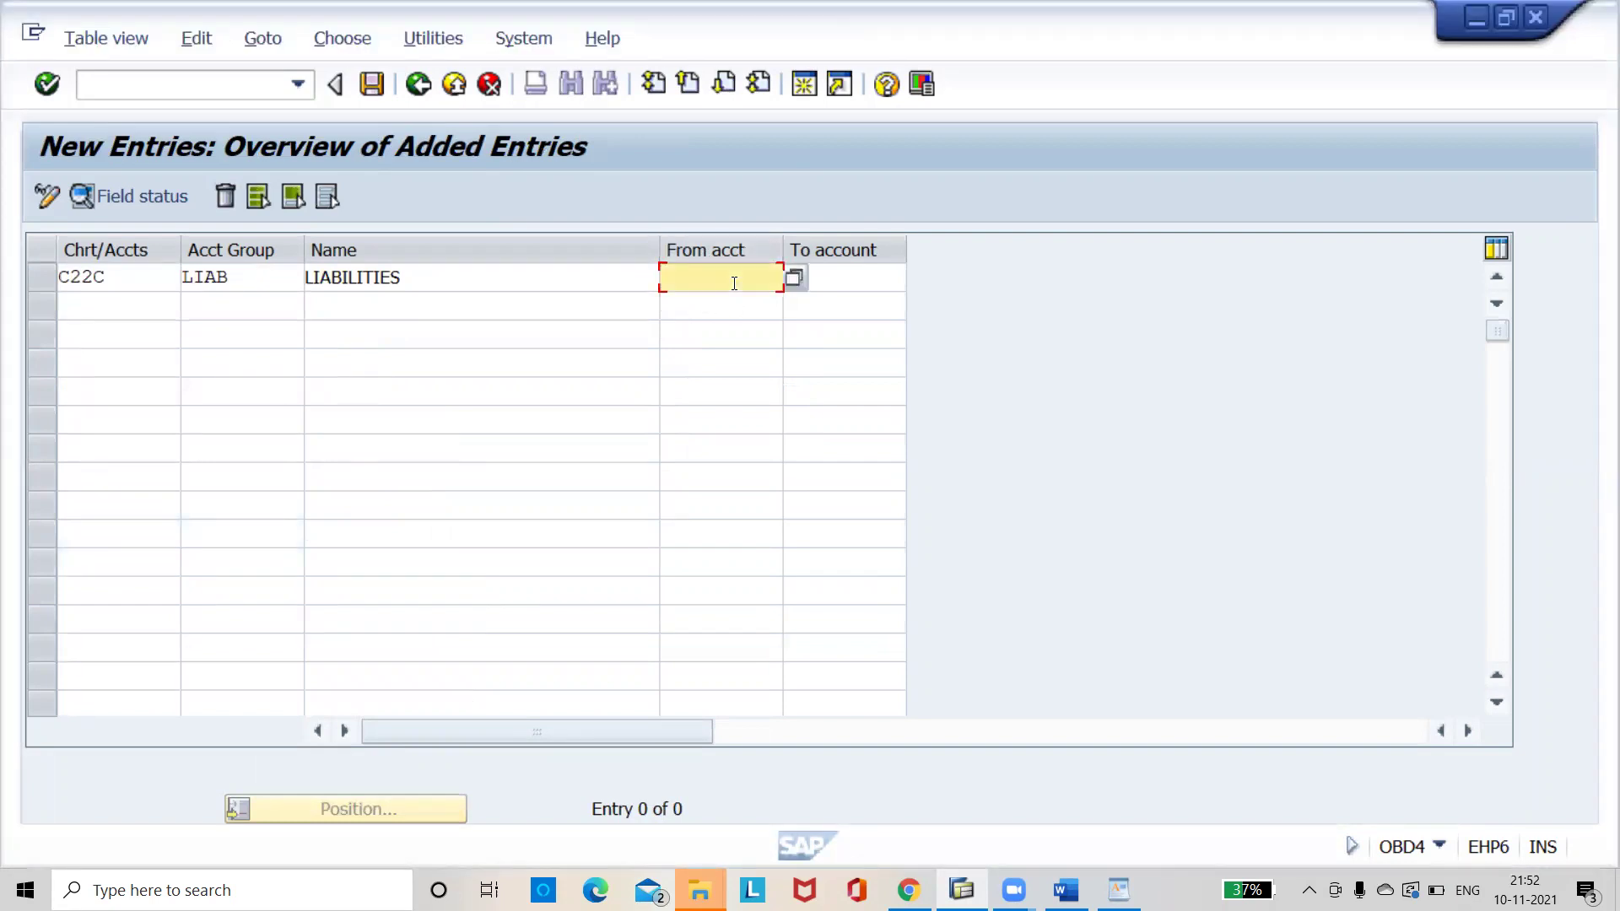
text(1)
key(Tab)
text(99)
key(Return)
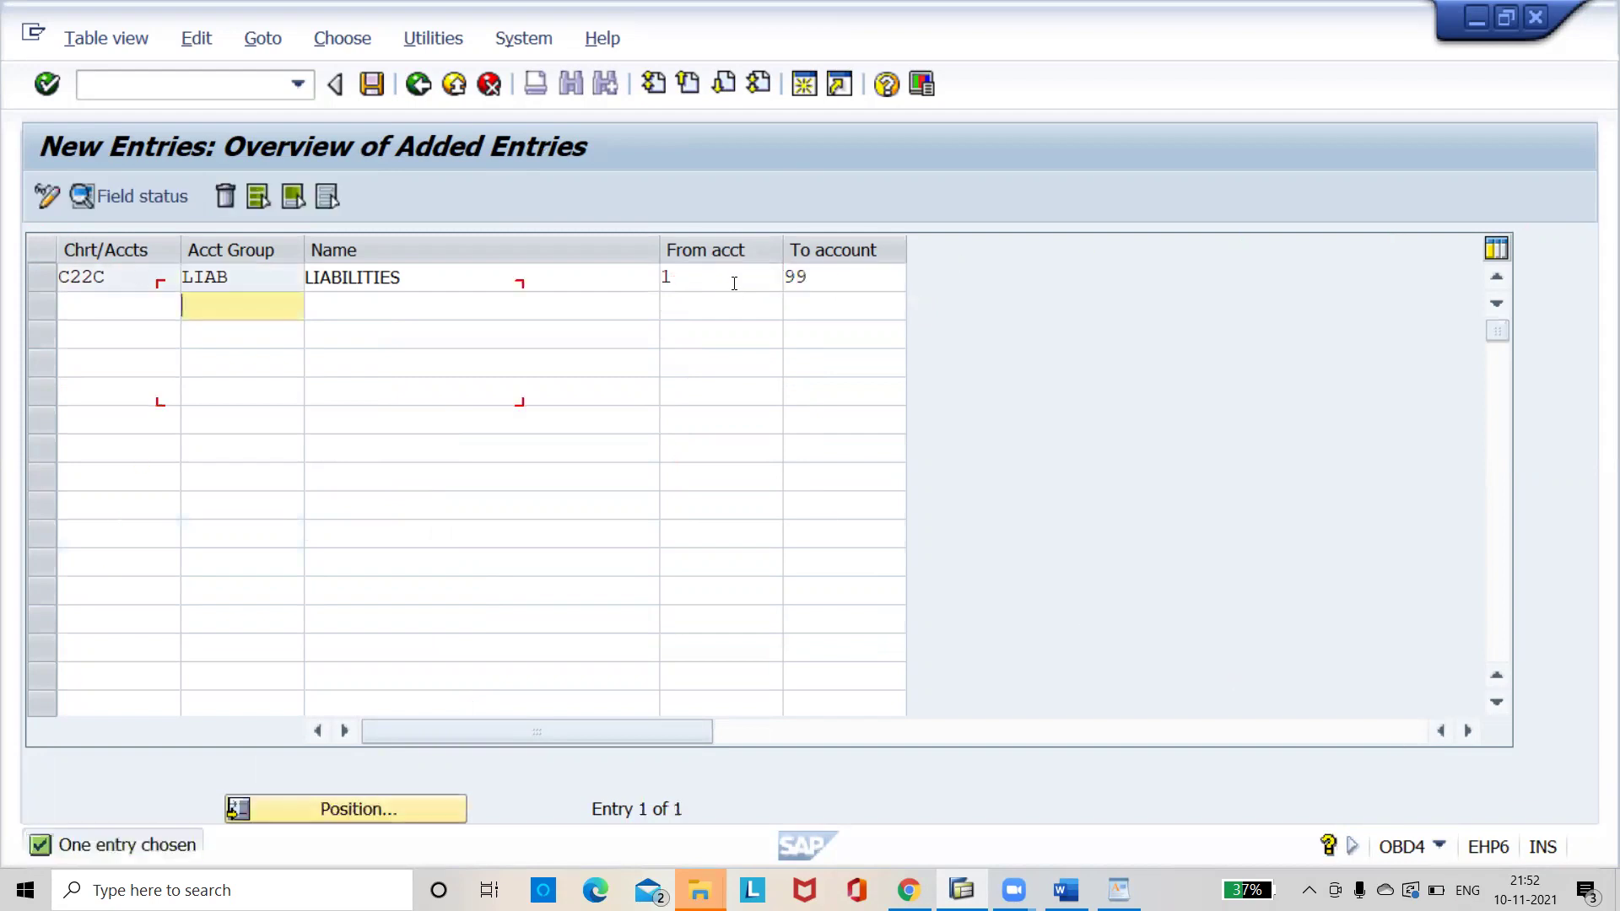
Step: Add account group CAPI named CAPITALS for chart of accounts C22C, with accounts from 100 to 199
key(shift+Tab)
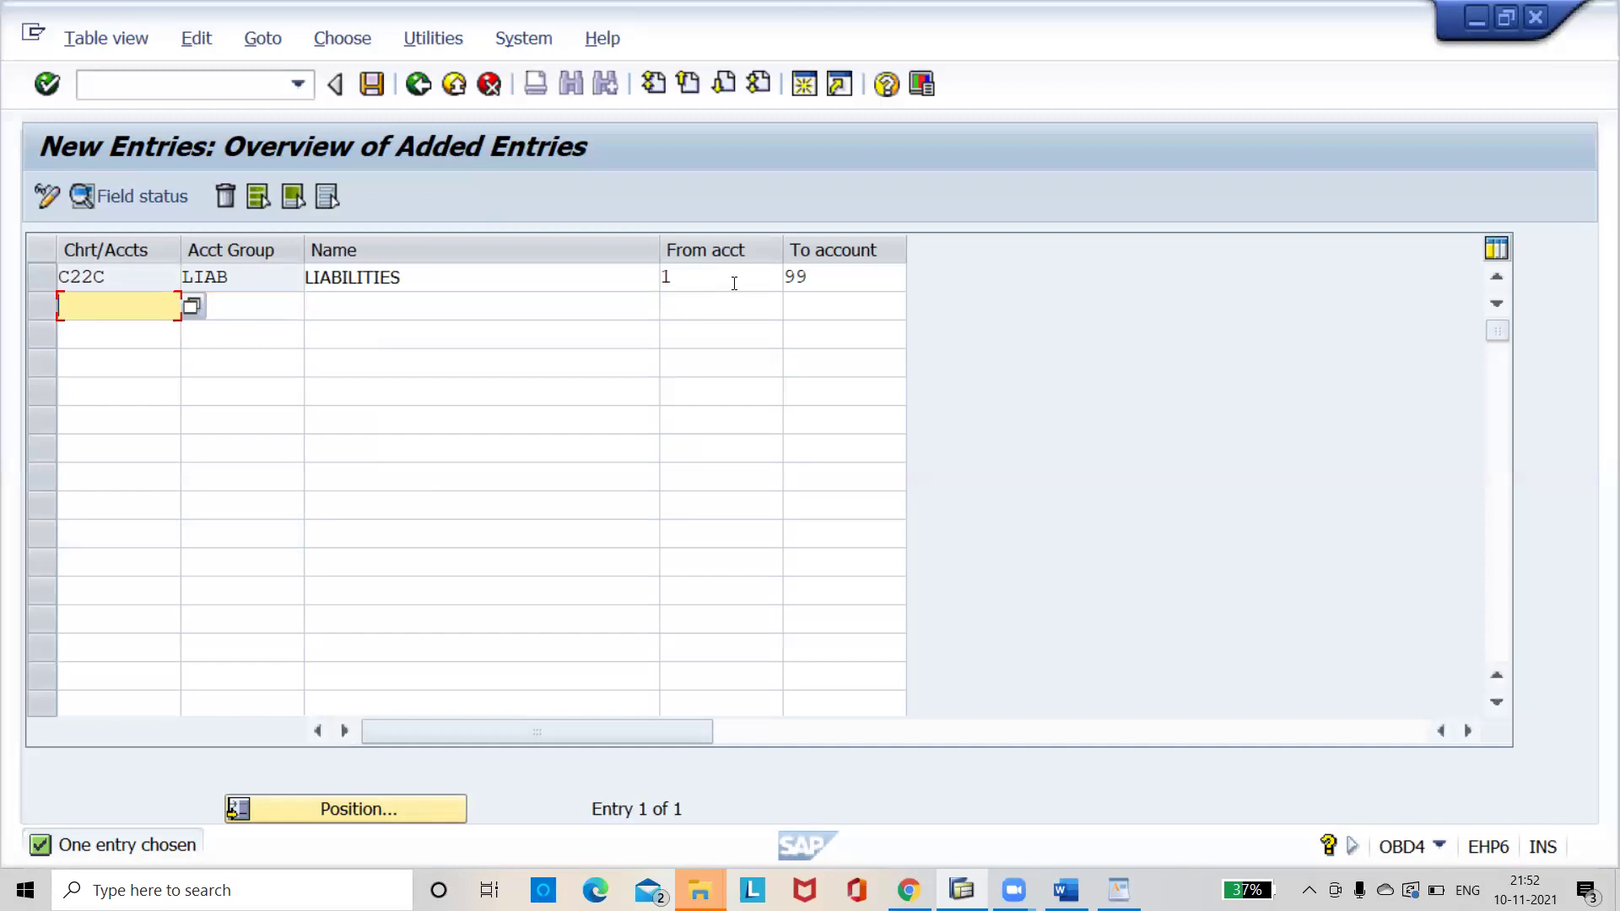
text(C22C)
key(Tab)
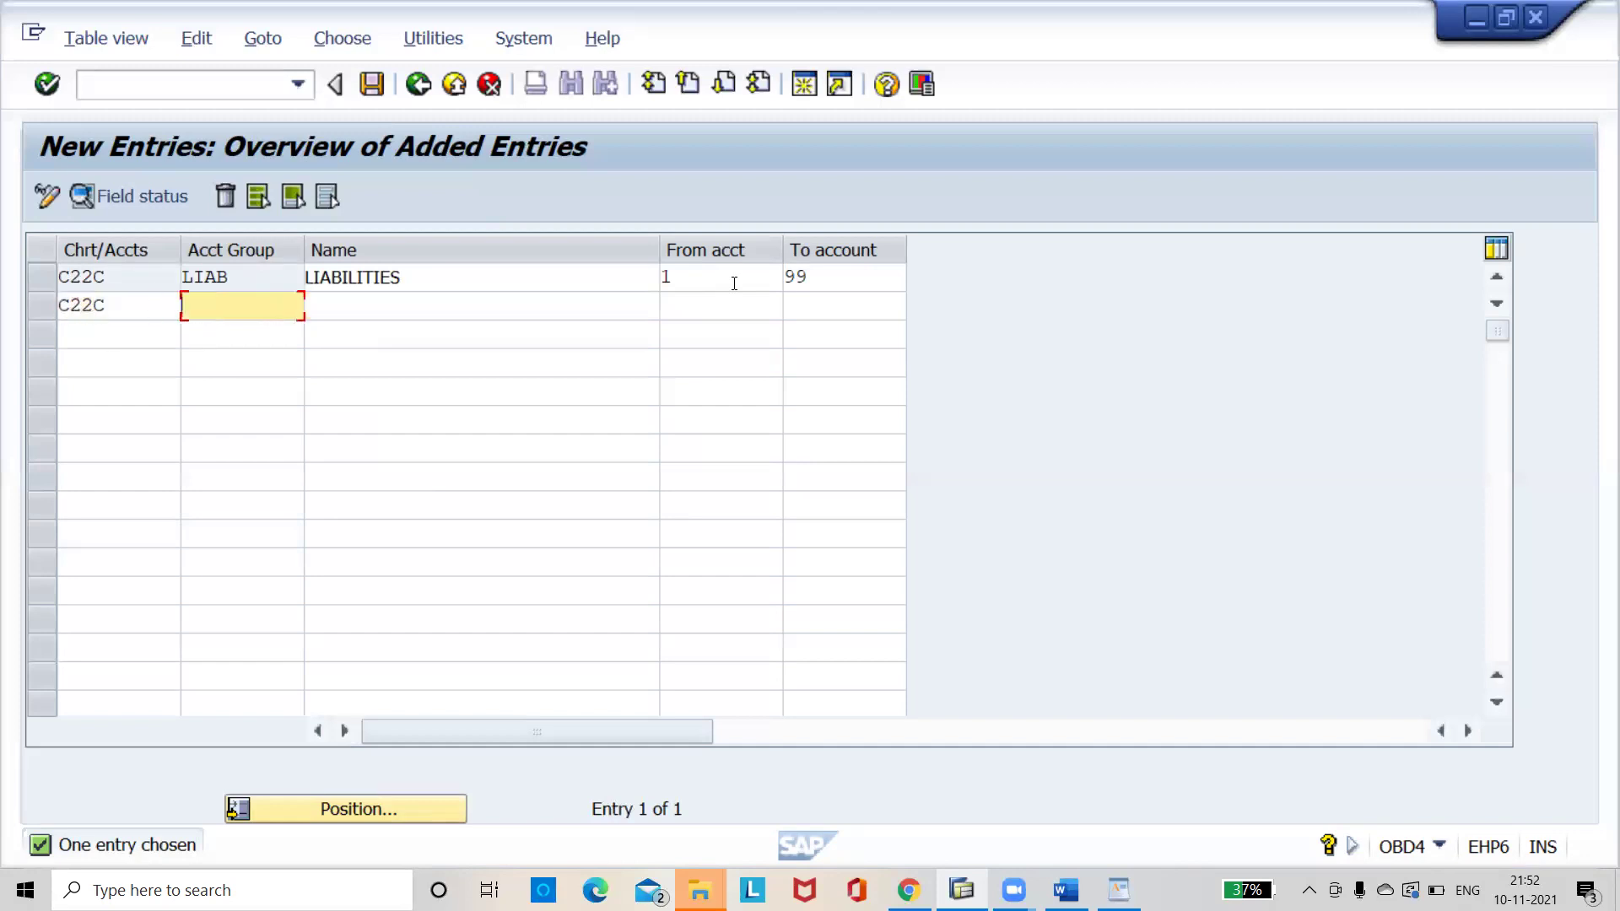
text(CAPI)
key(Tab)
text(CAP)
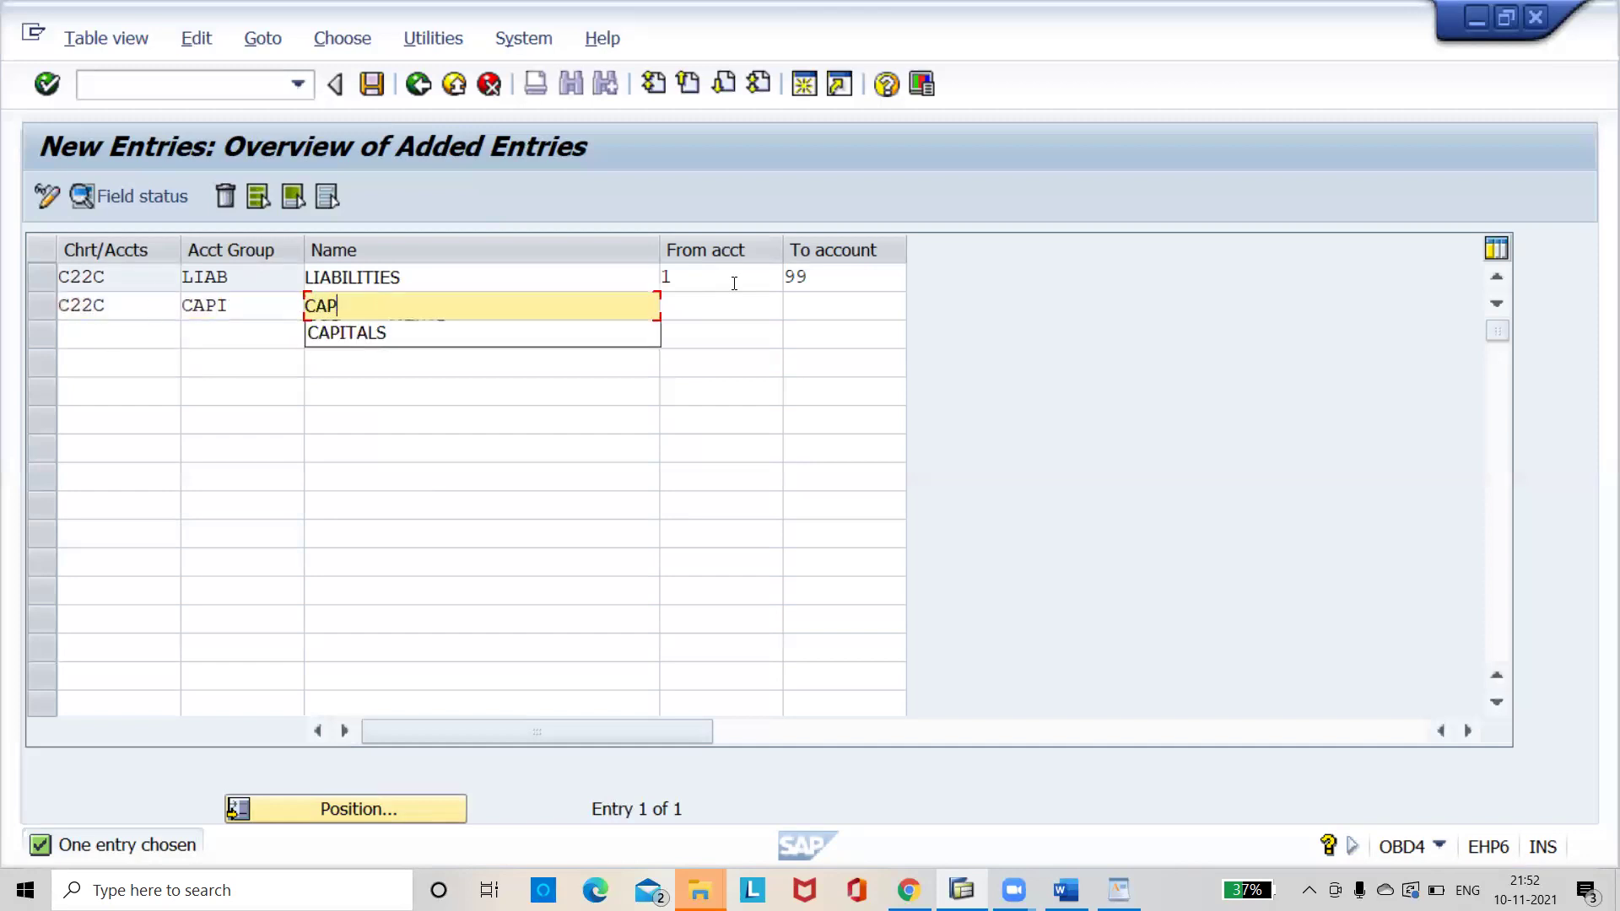
key(Down)
key(Tab)
text(100)
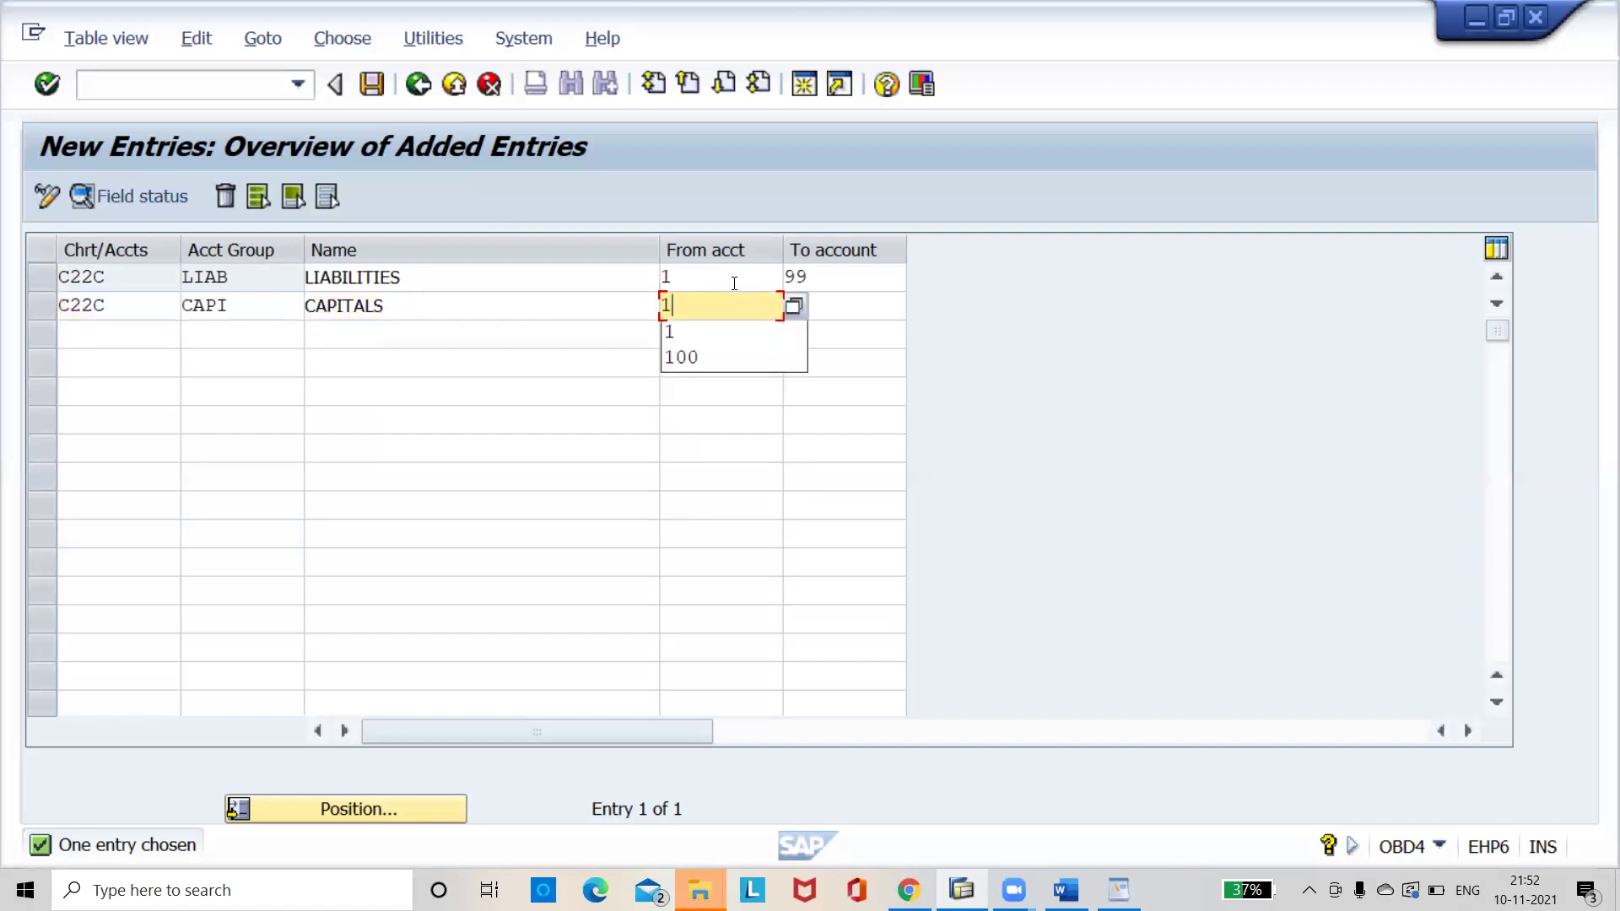
key(Tab)
text(199)
key(Return)
Step: Add account group ASS named ASSETS for chart of accounts C22C, with accounts from 200 to 299
text(C22)
key(Tab)
key(shift+Tab)
text(C22C)
key(Tab)
text(ASS)
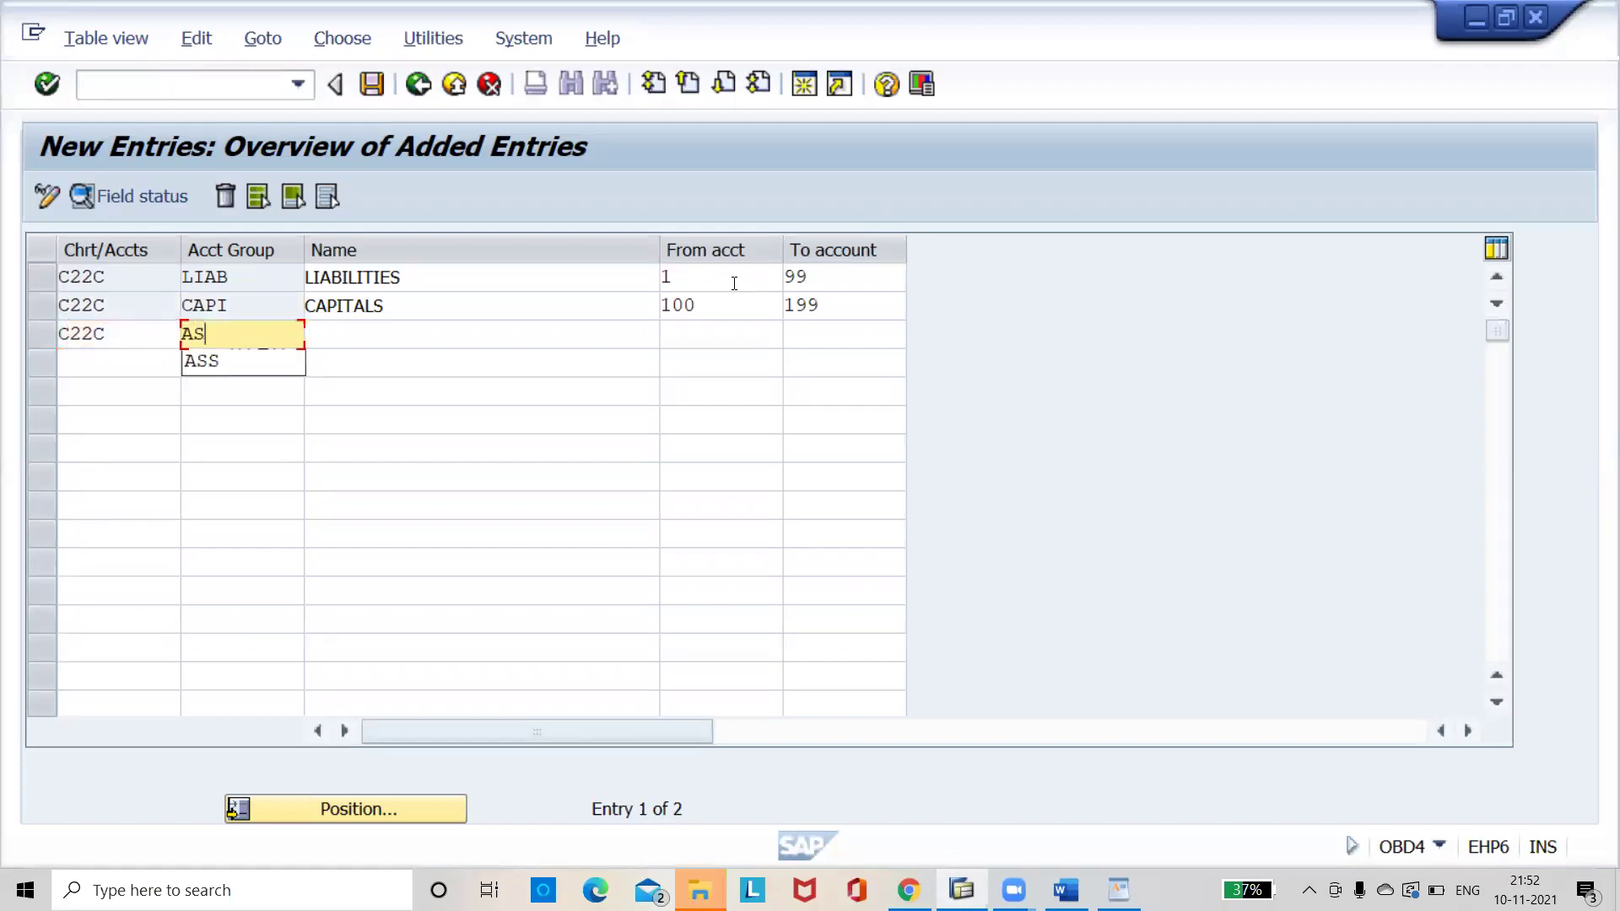
key(Tab)
text(ASSETS)
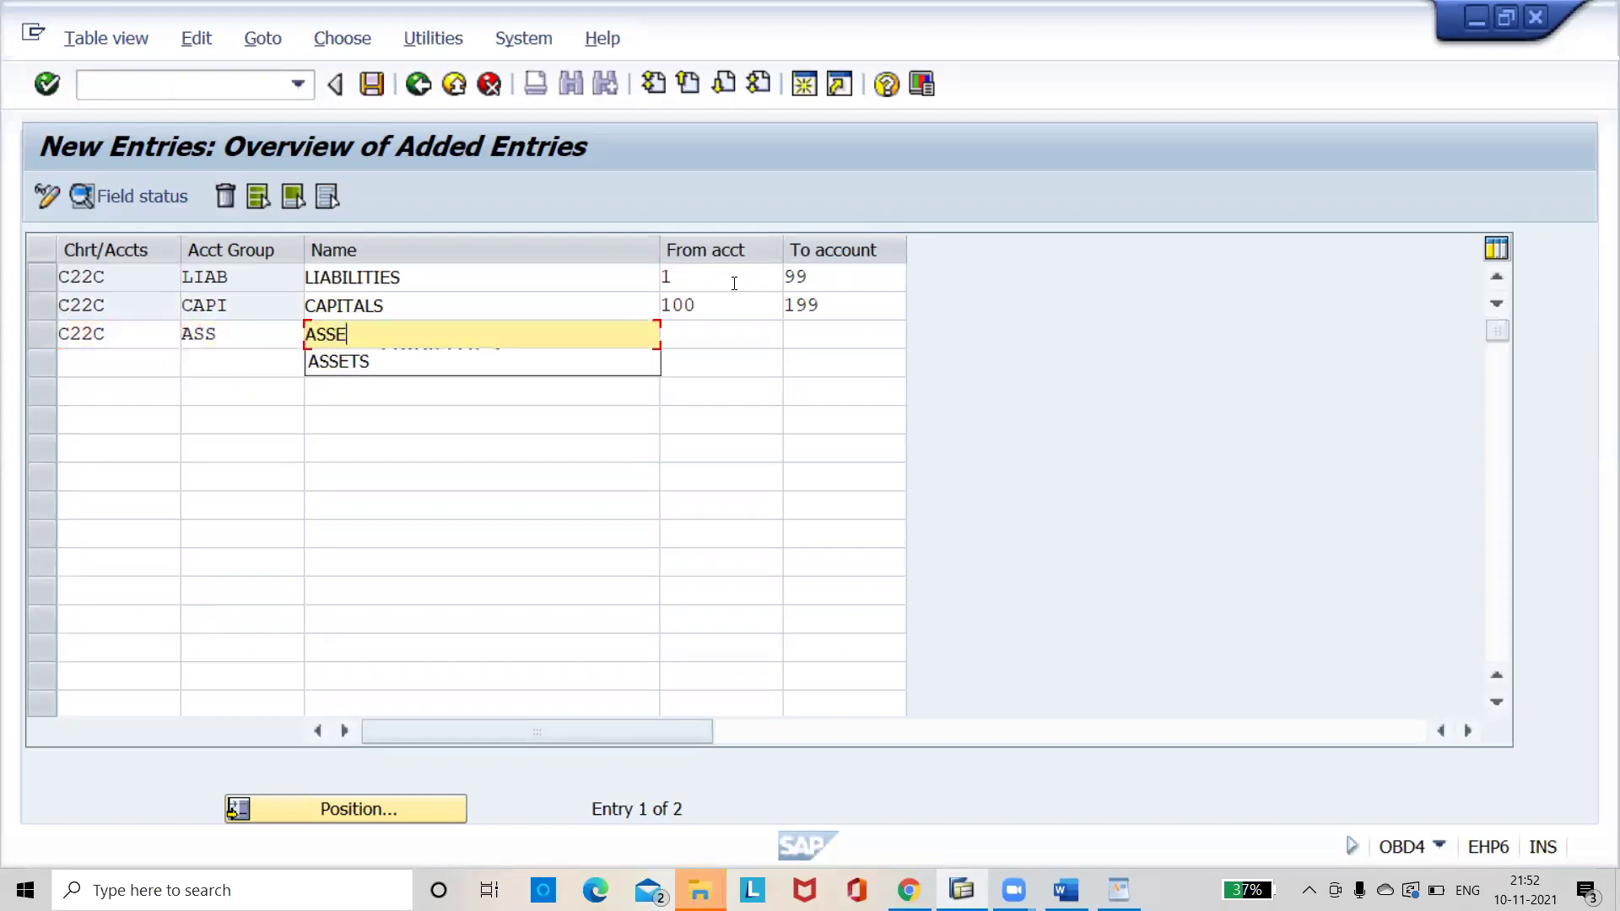
key(Tab)
text(200)
key(Tab)
text(299)
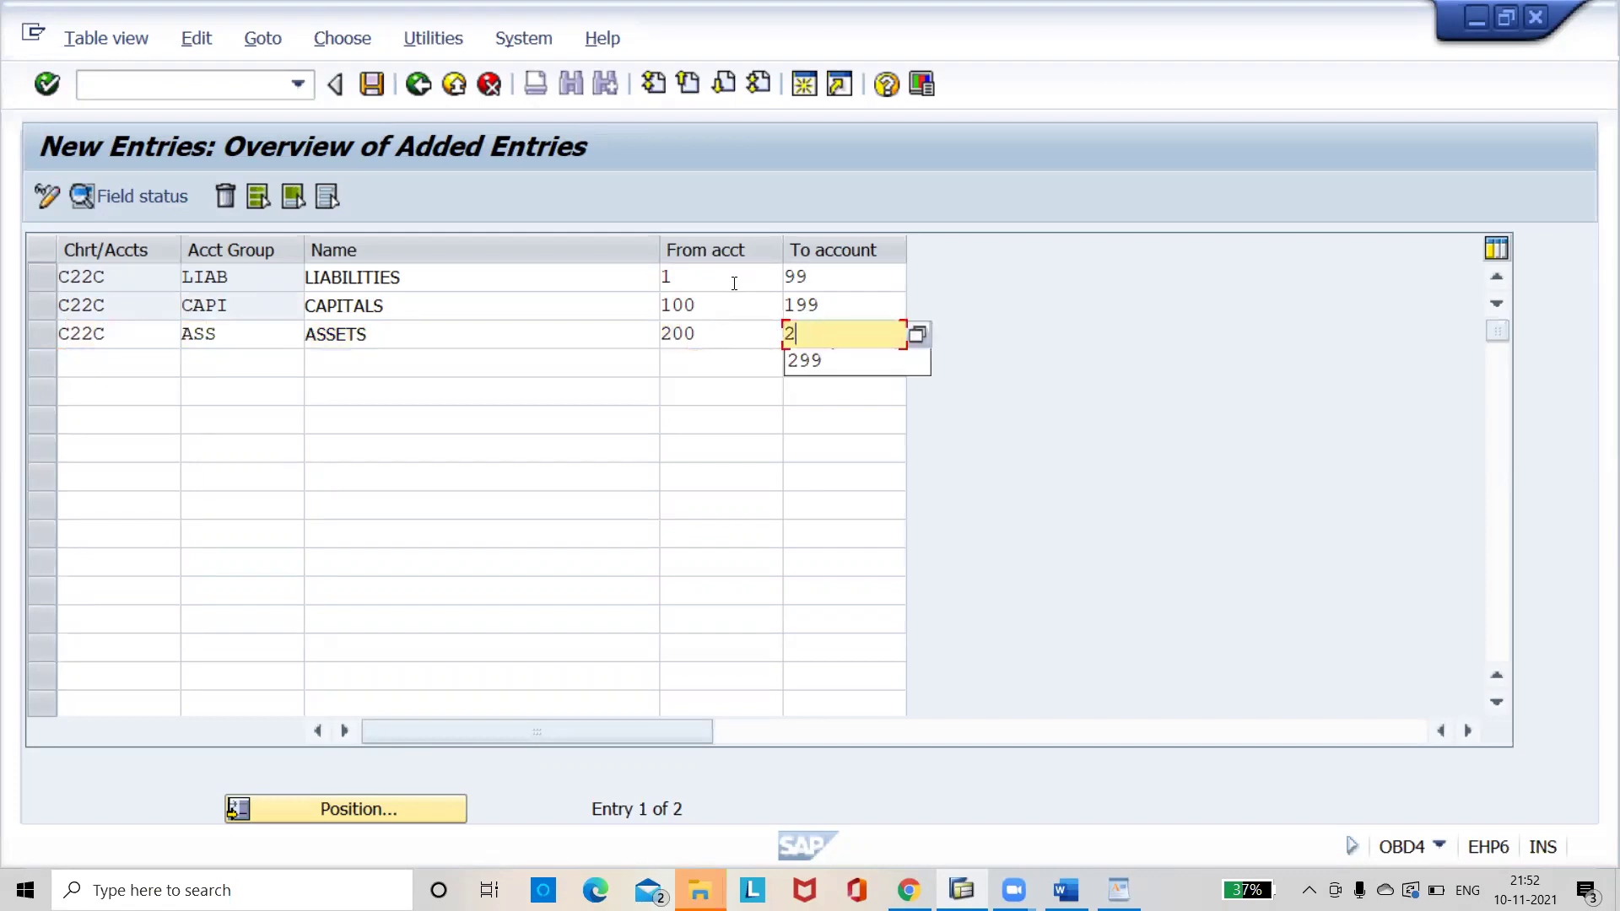
Step: Add account group INCO named INCOMES for chart of accounts C22C, with accounts from 300 to 399
key(Tab)
text(C22C)
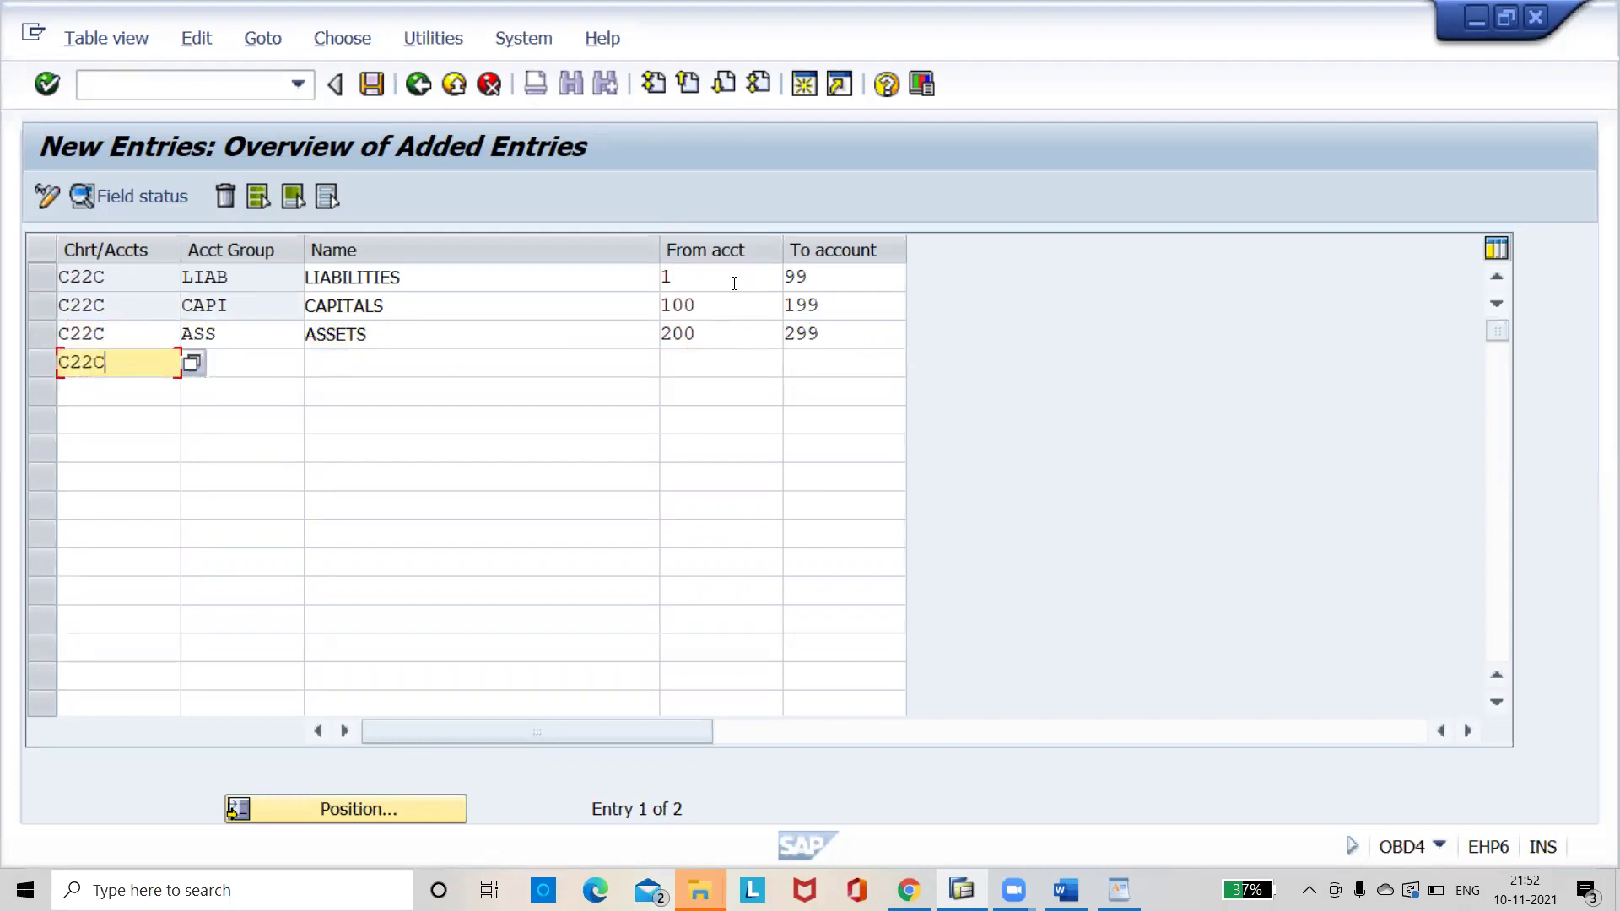
key(Tab)
text(INCO)
key(Tab)
text(INCO)
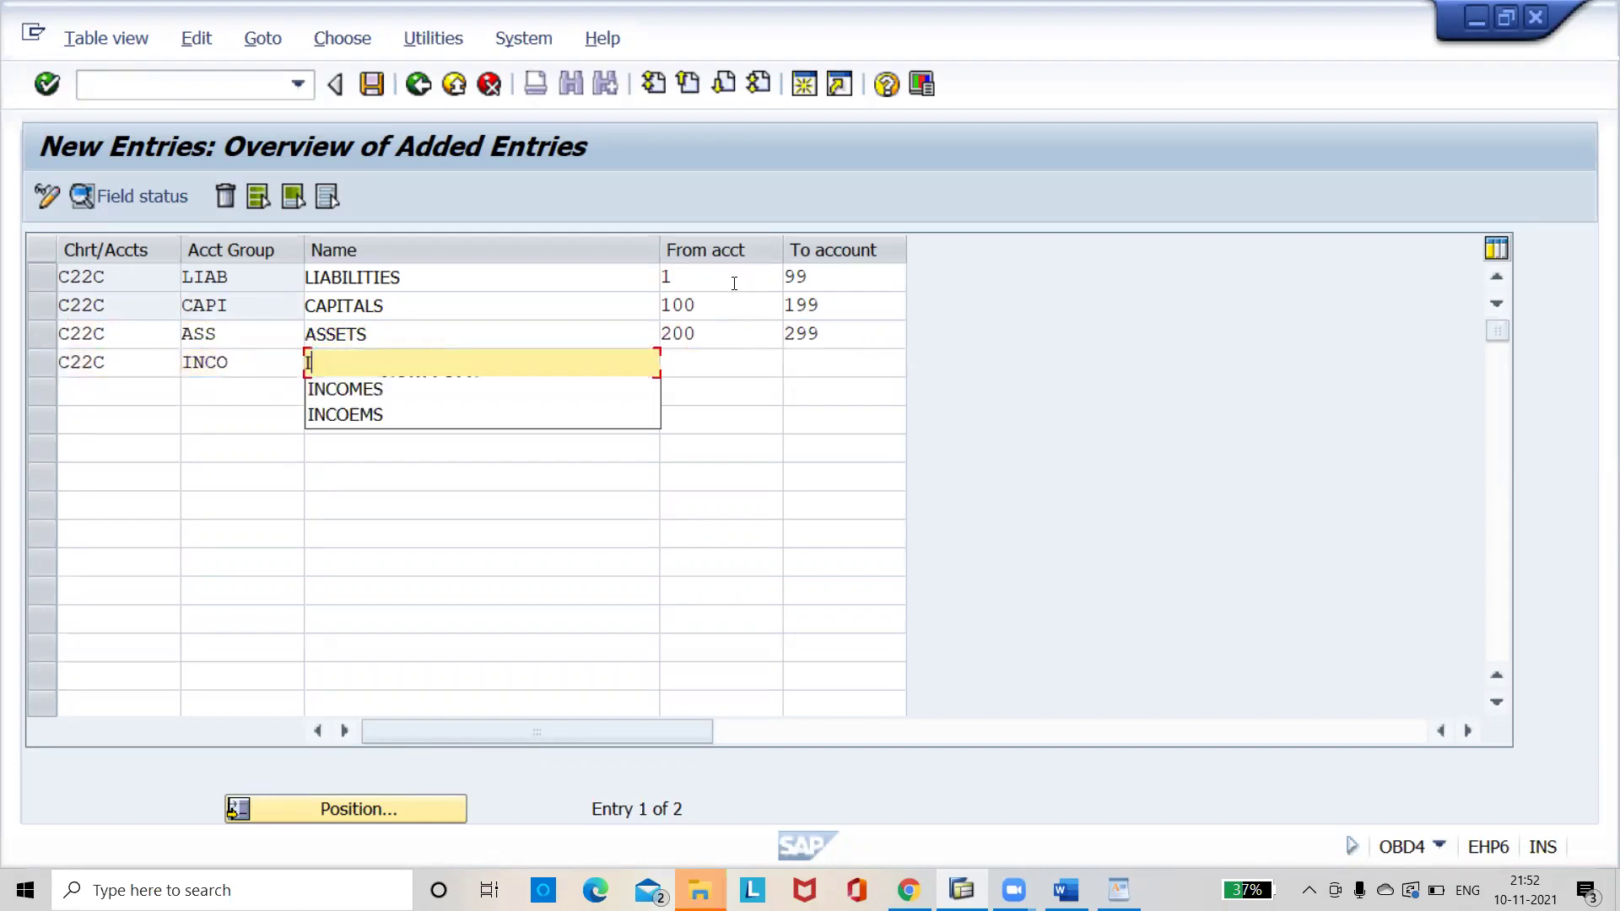
text(MES)
text(300)
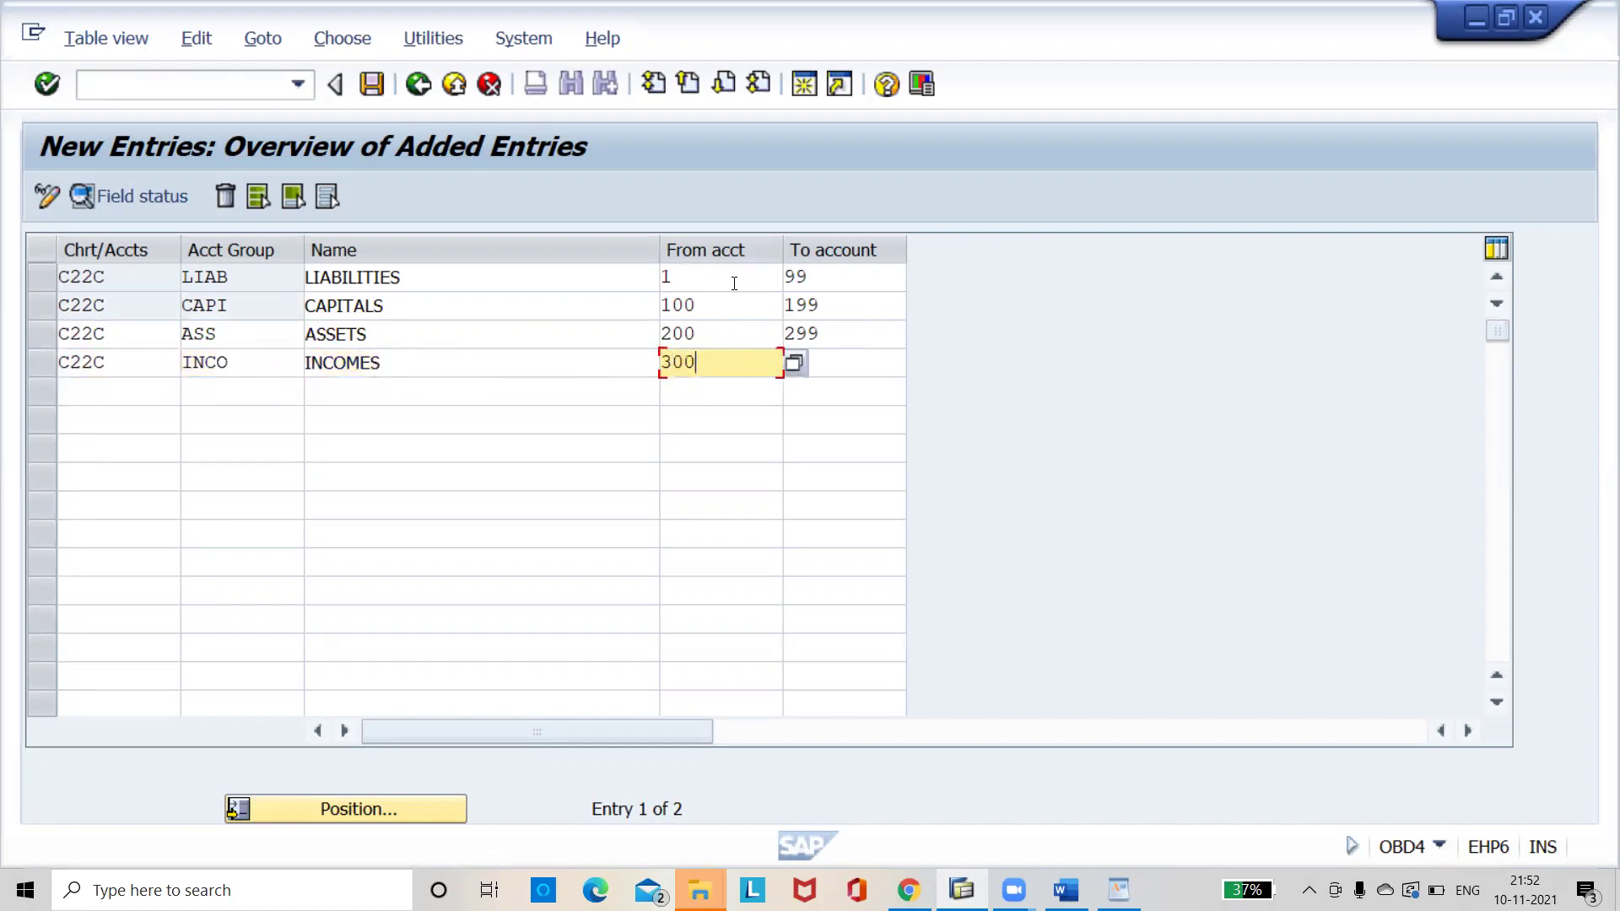
key(Tab)
text(399)
Step: Add account group EXPE named EXPENSES for chart of accounts C22C, with accounts from 400 to 499
key(Tab)
text(C22C)
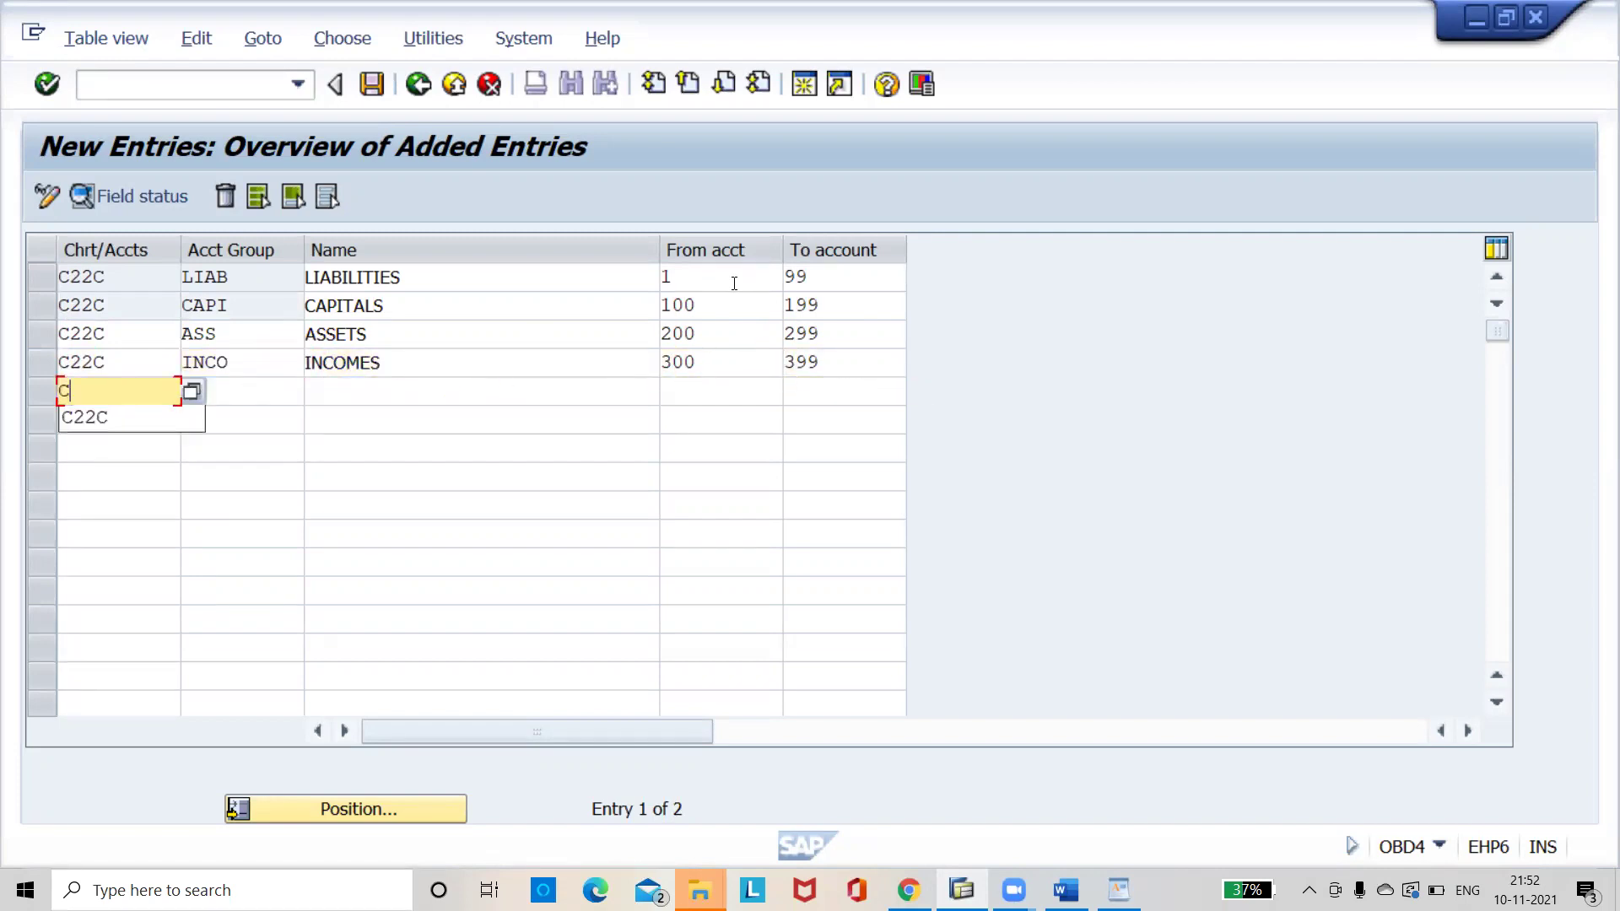
key(Tab)
text(EXPE)
key(Tab)
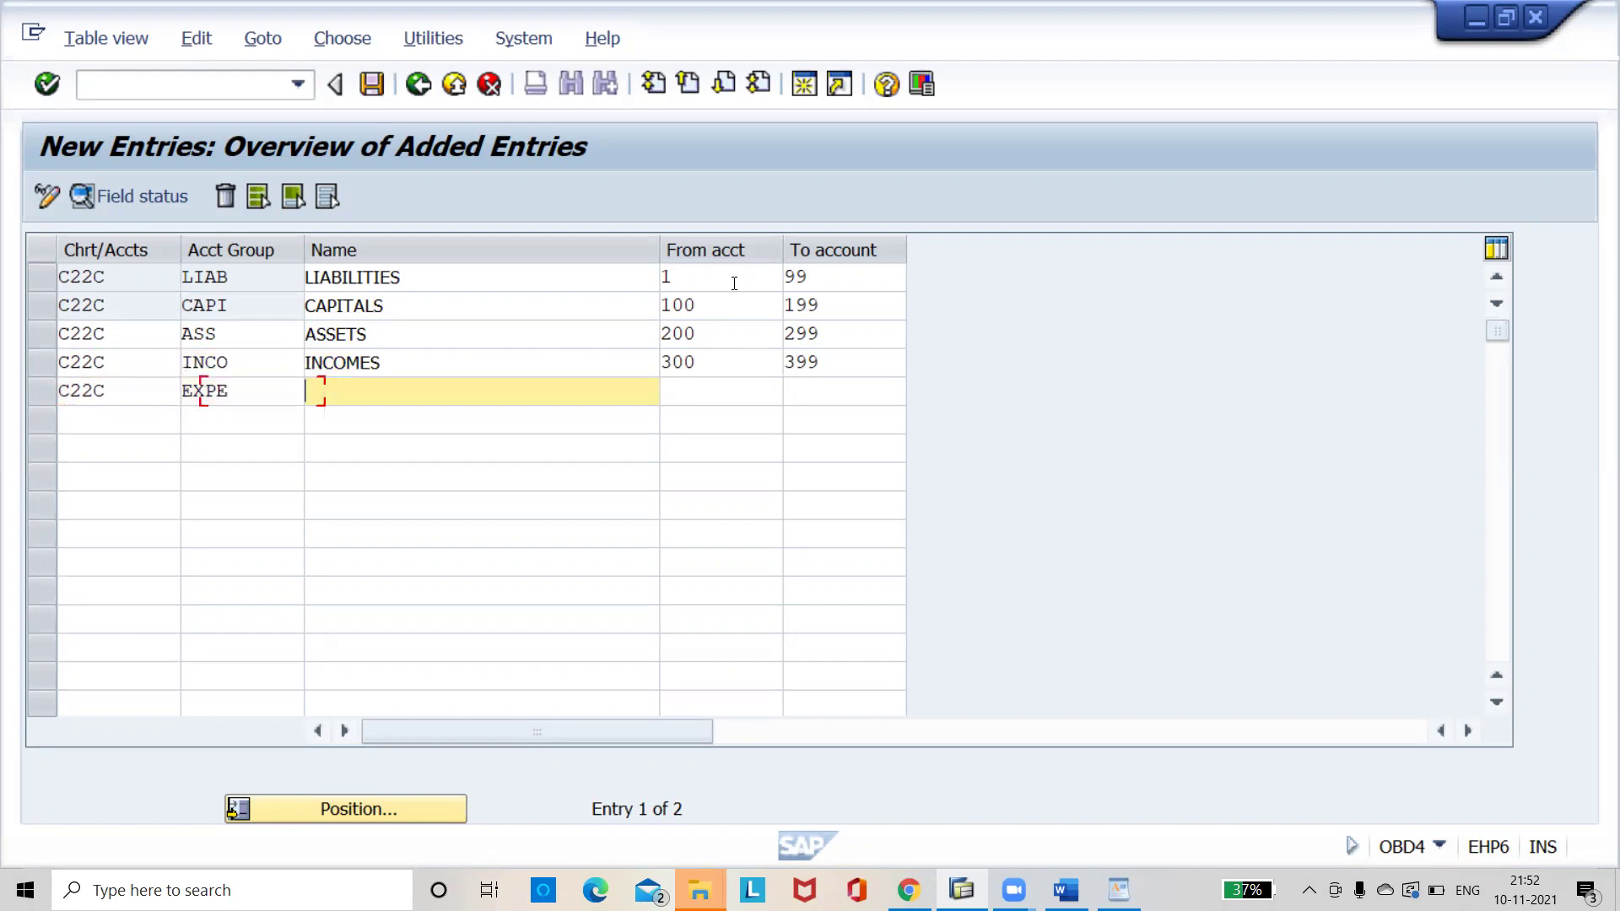
text(EXPENSES)
key(Tab)
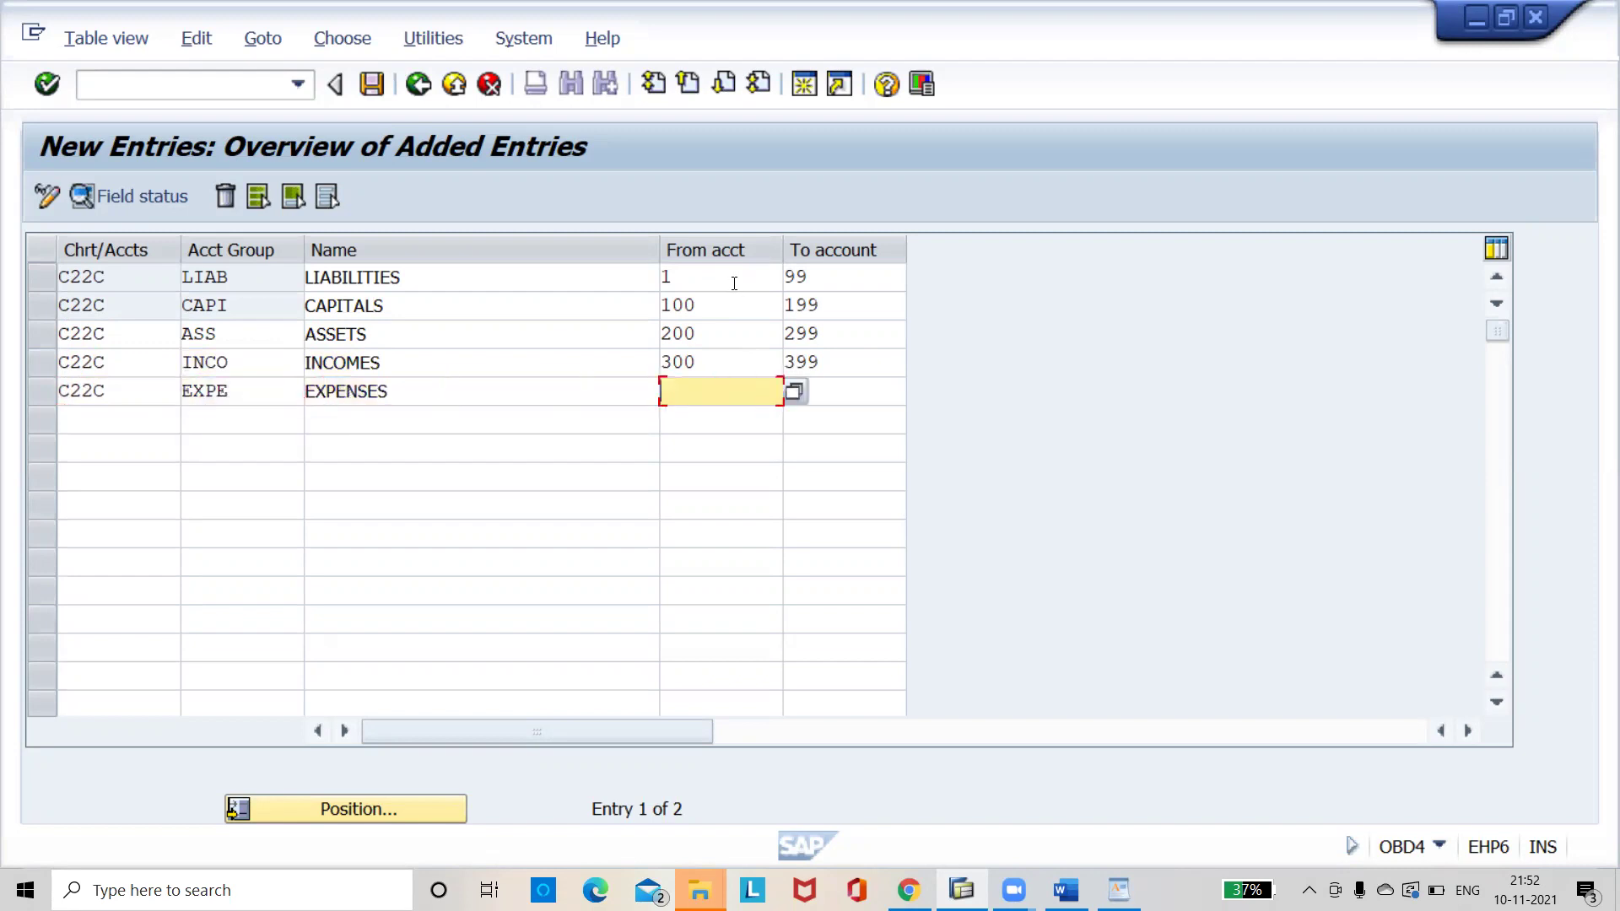
text(400)
key(Tab)
text(499)
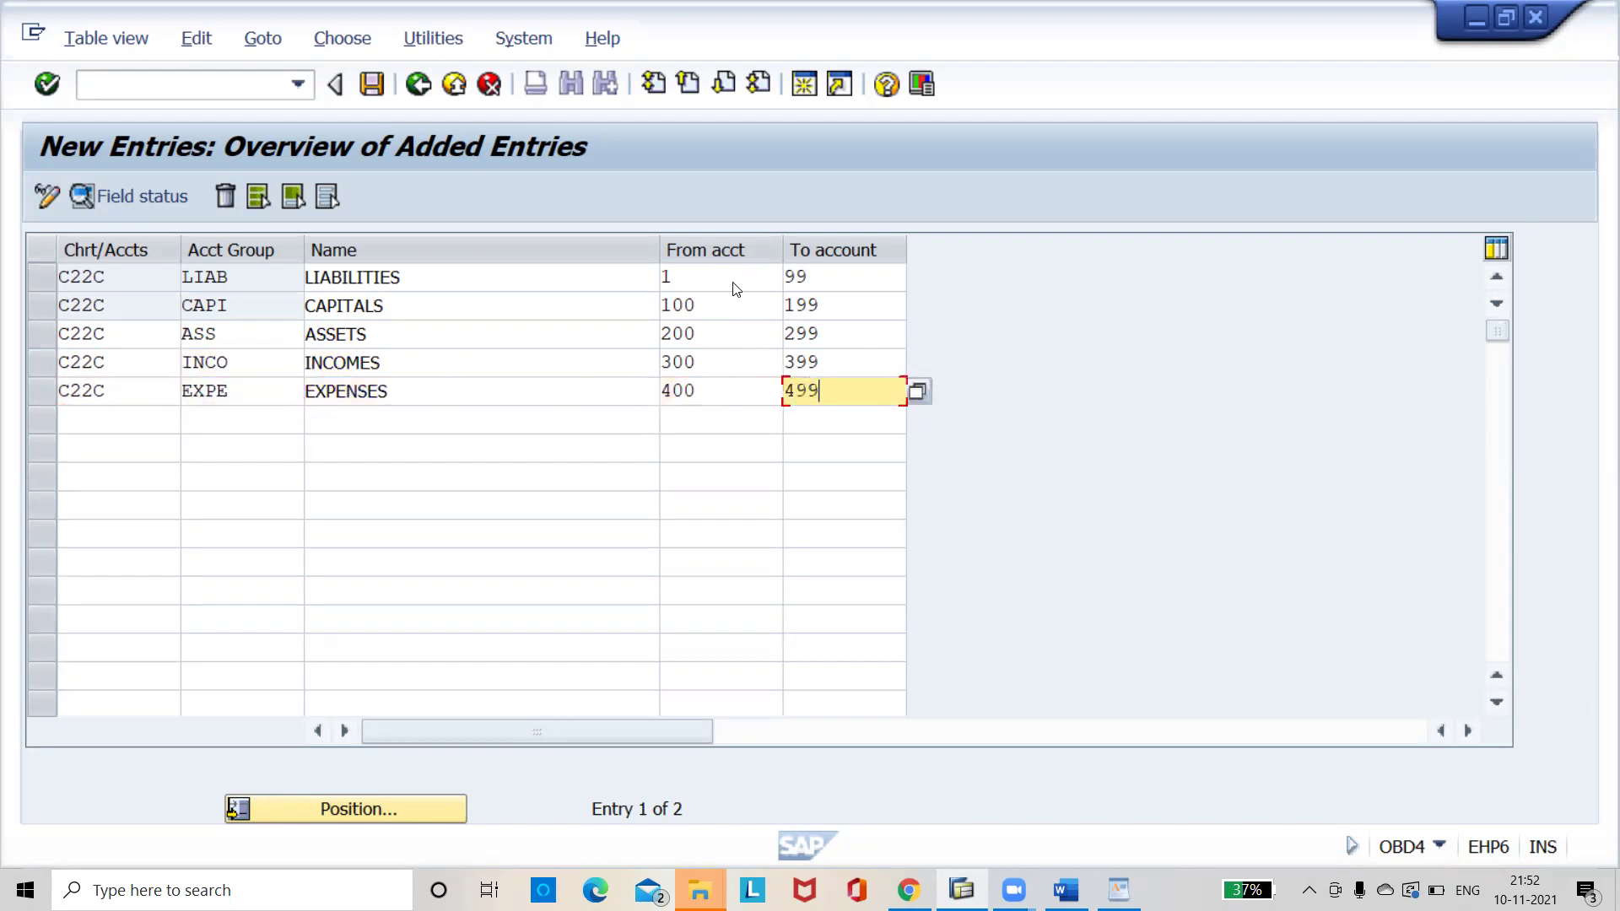
Step: Save the new G/L account groups under the proposed customizing request
key(Return)
key(ctrl+s)
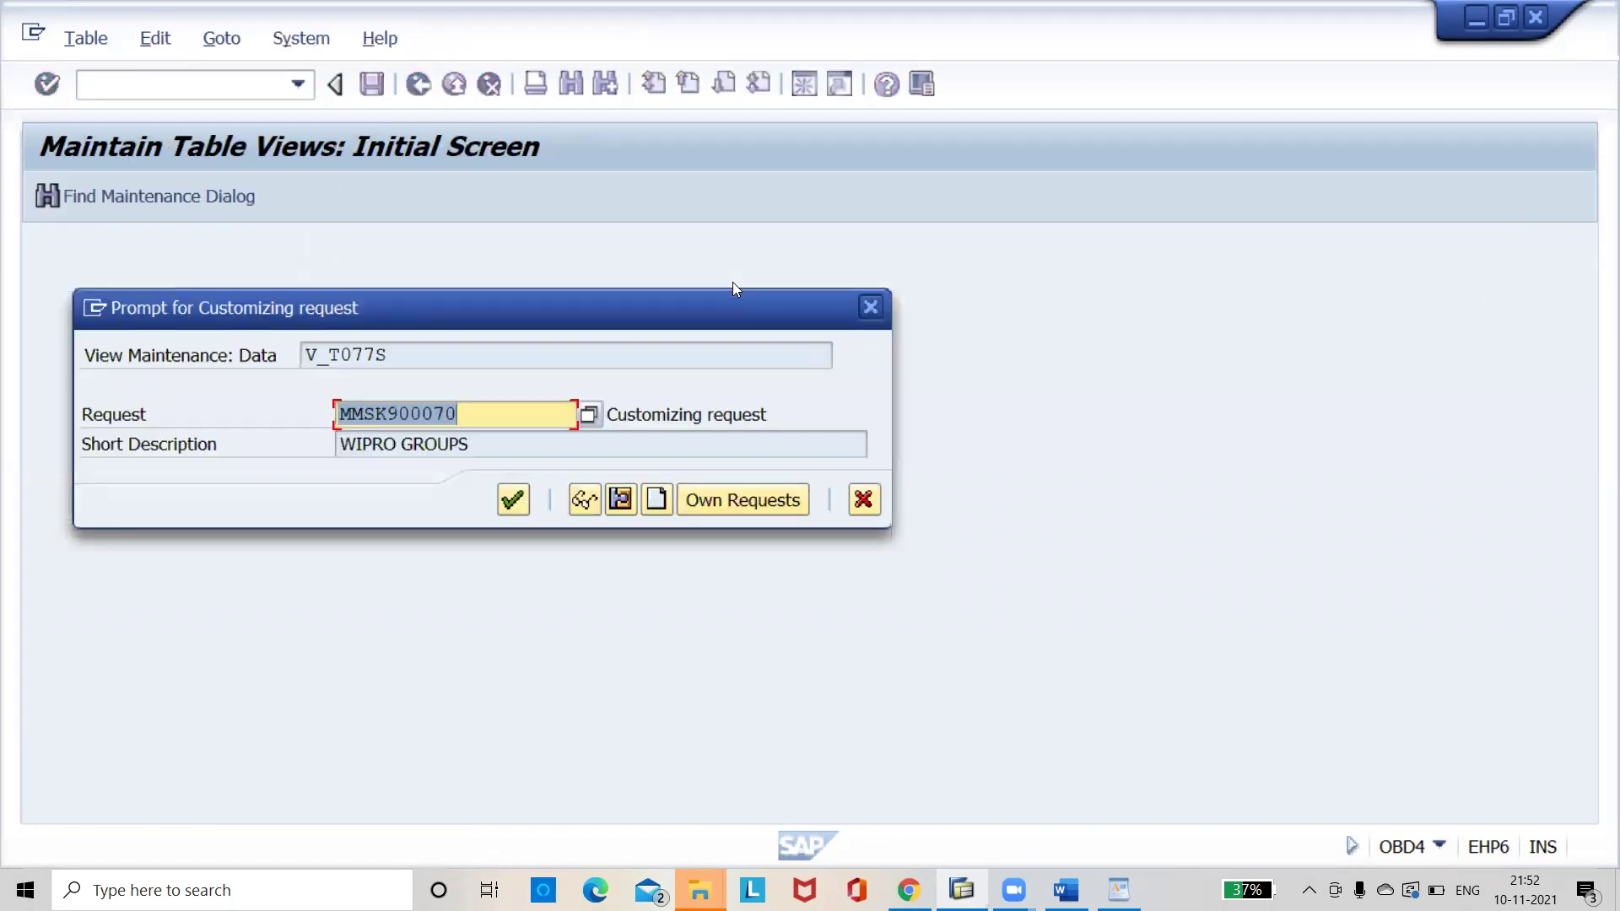
key(Return)
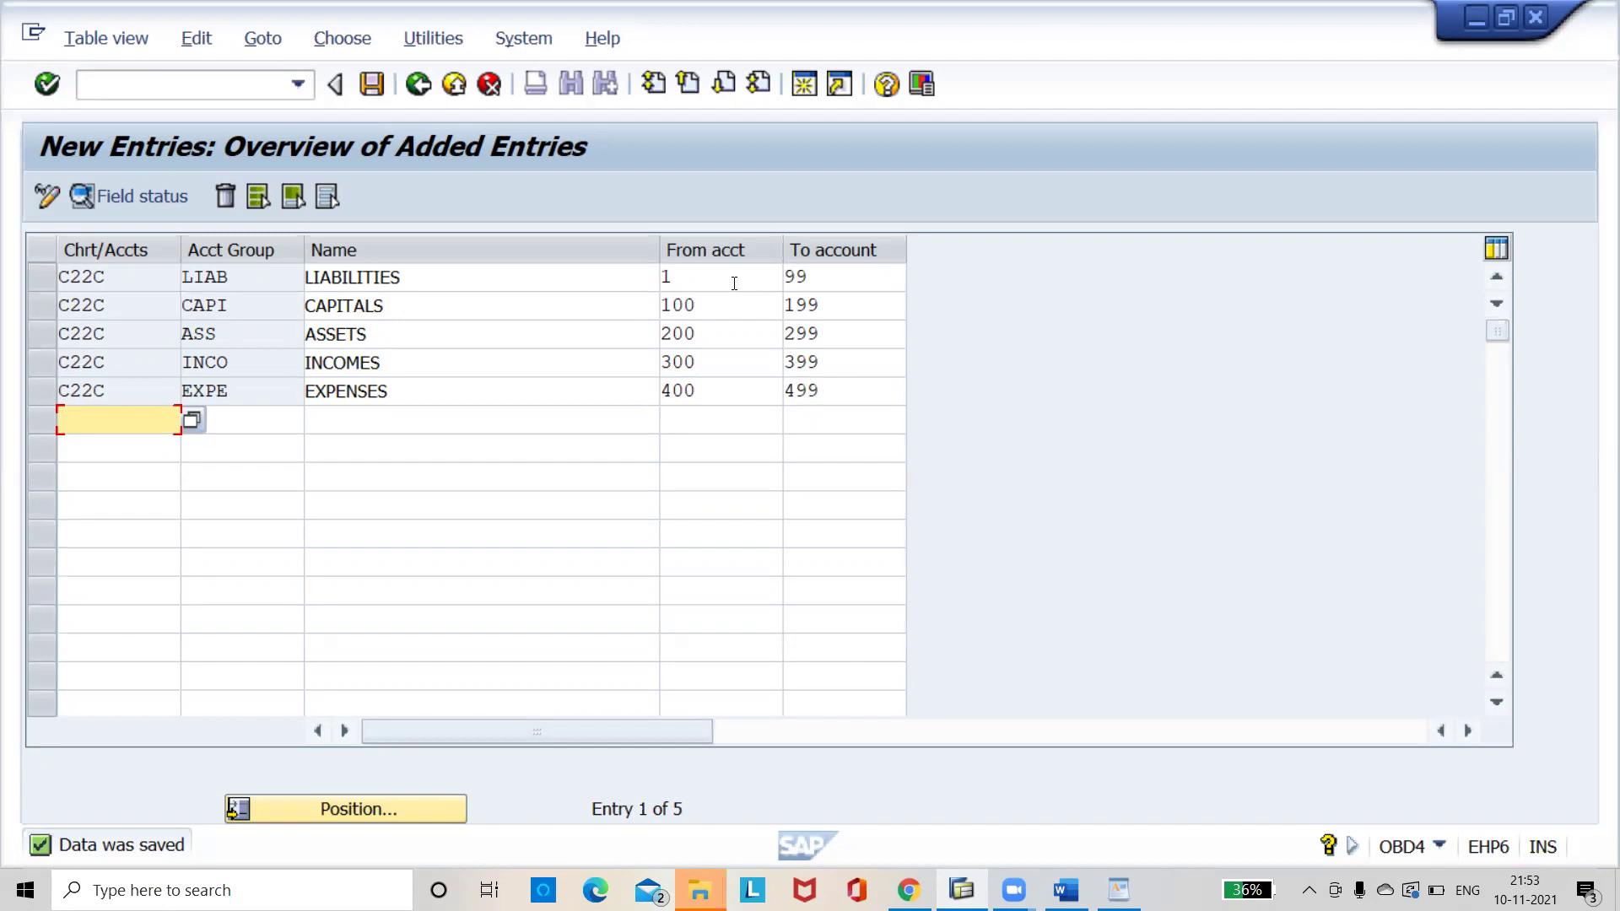
Step: Return to the IMG and open Define Retained Earnings Account for chart of accounts C22C
key(F3)
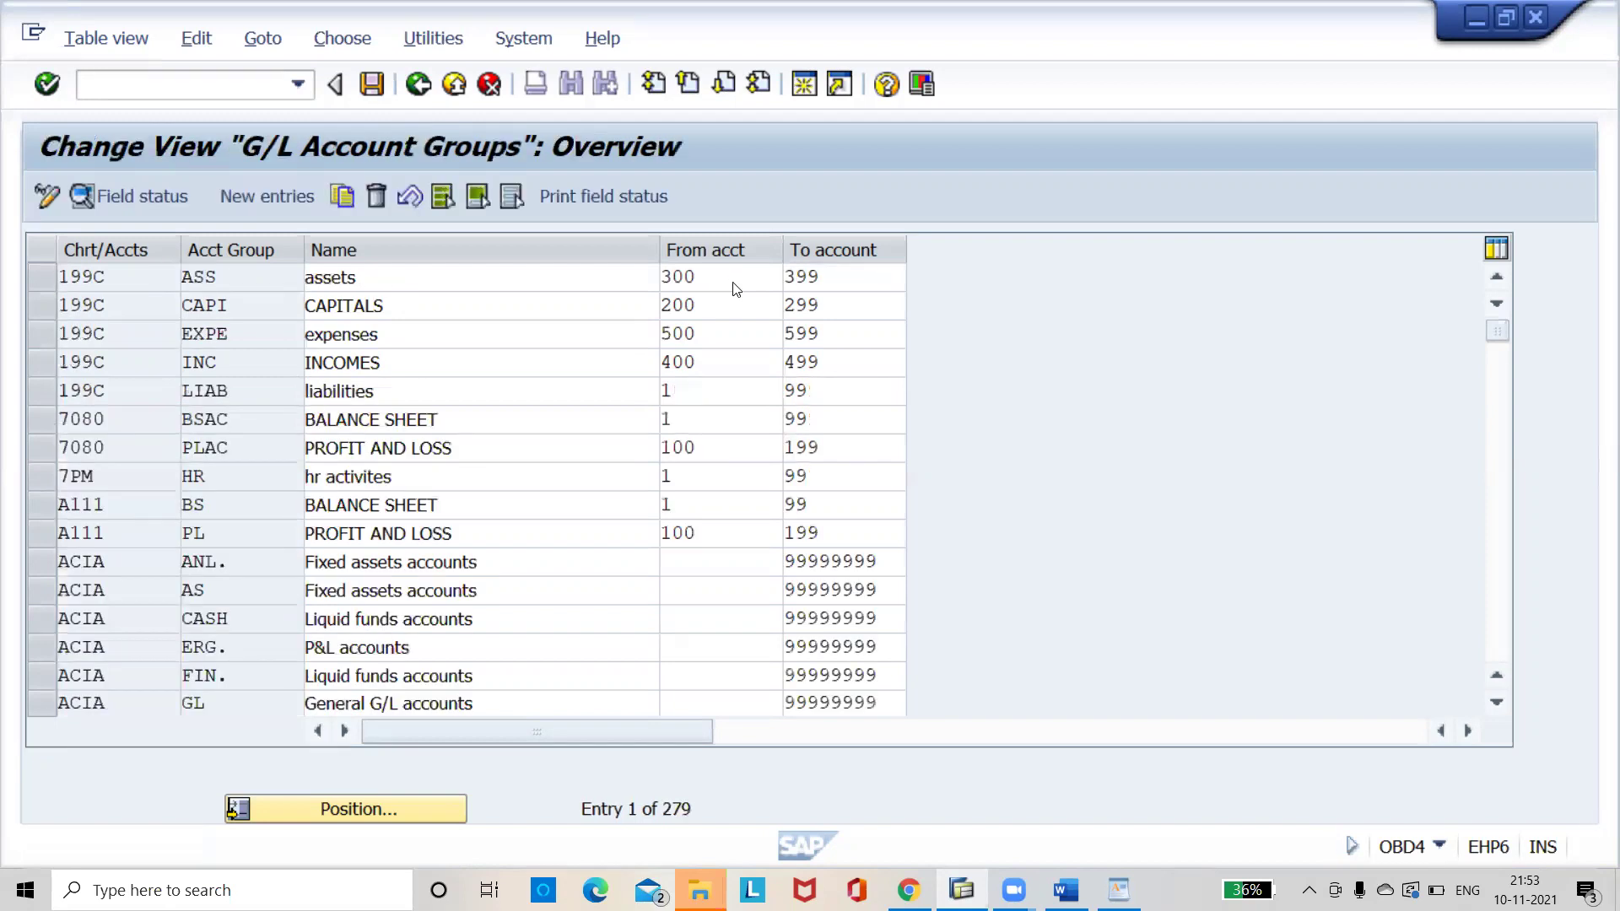
key(F3)
key(Down)
key(Right)
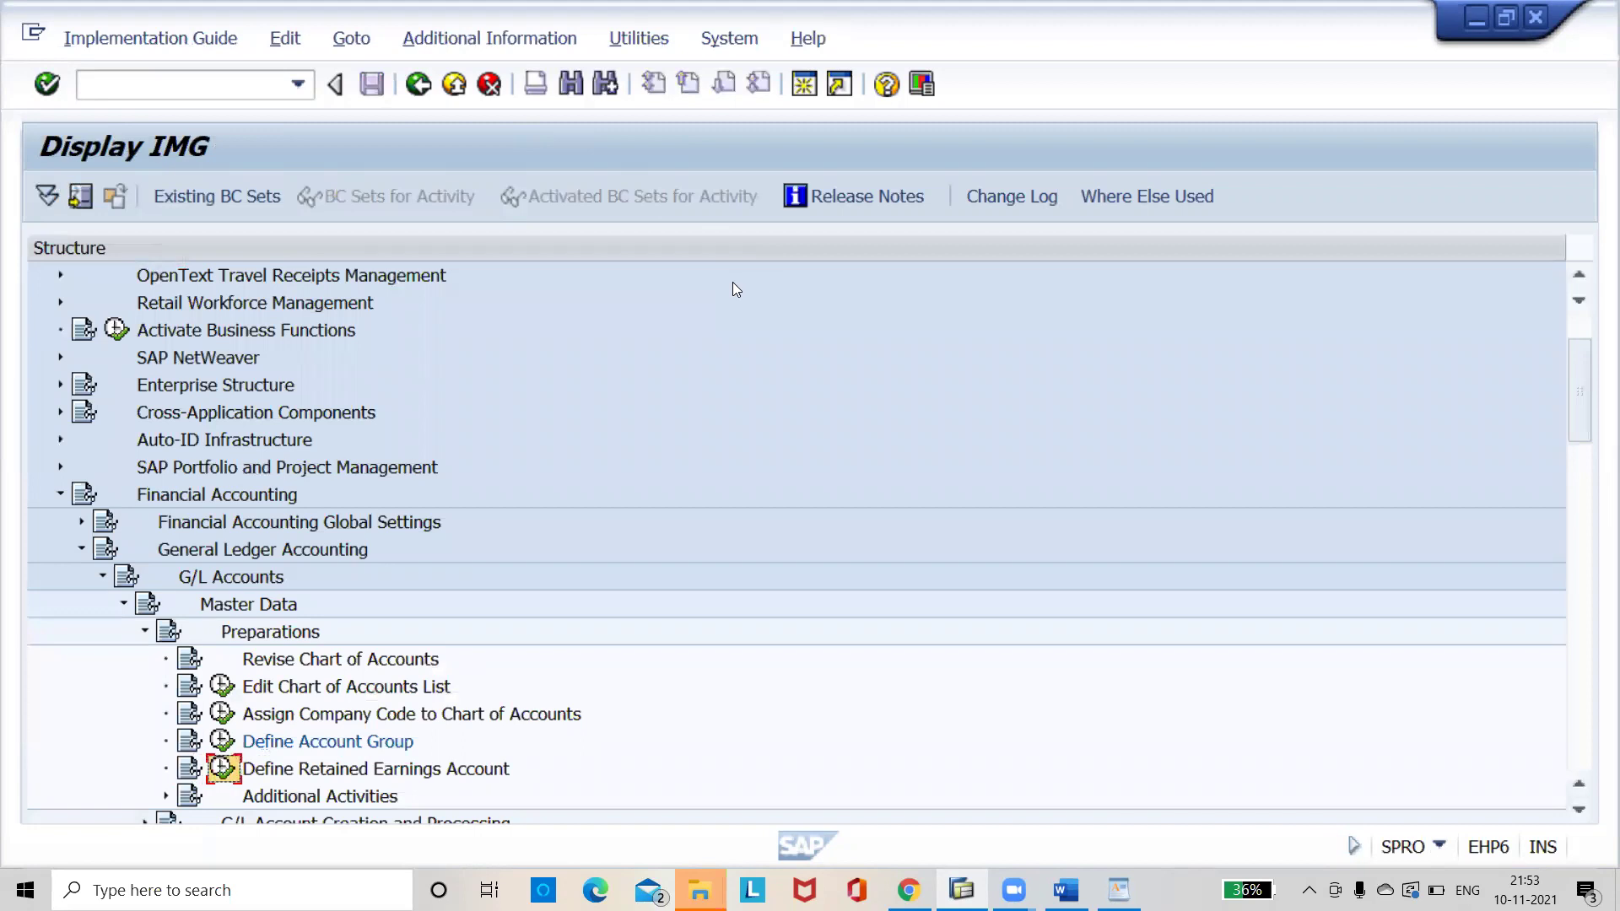
key(Return)
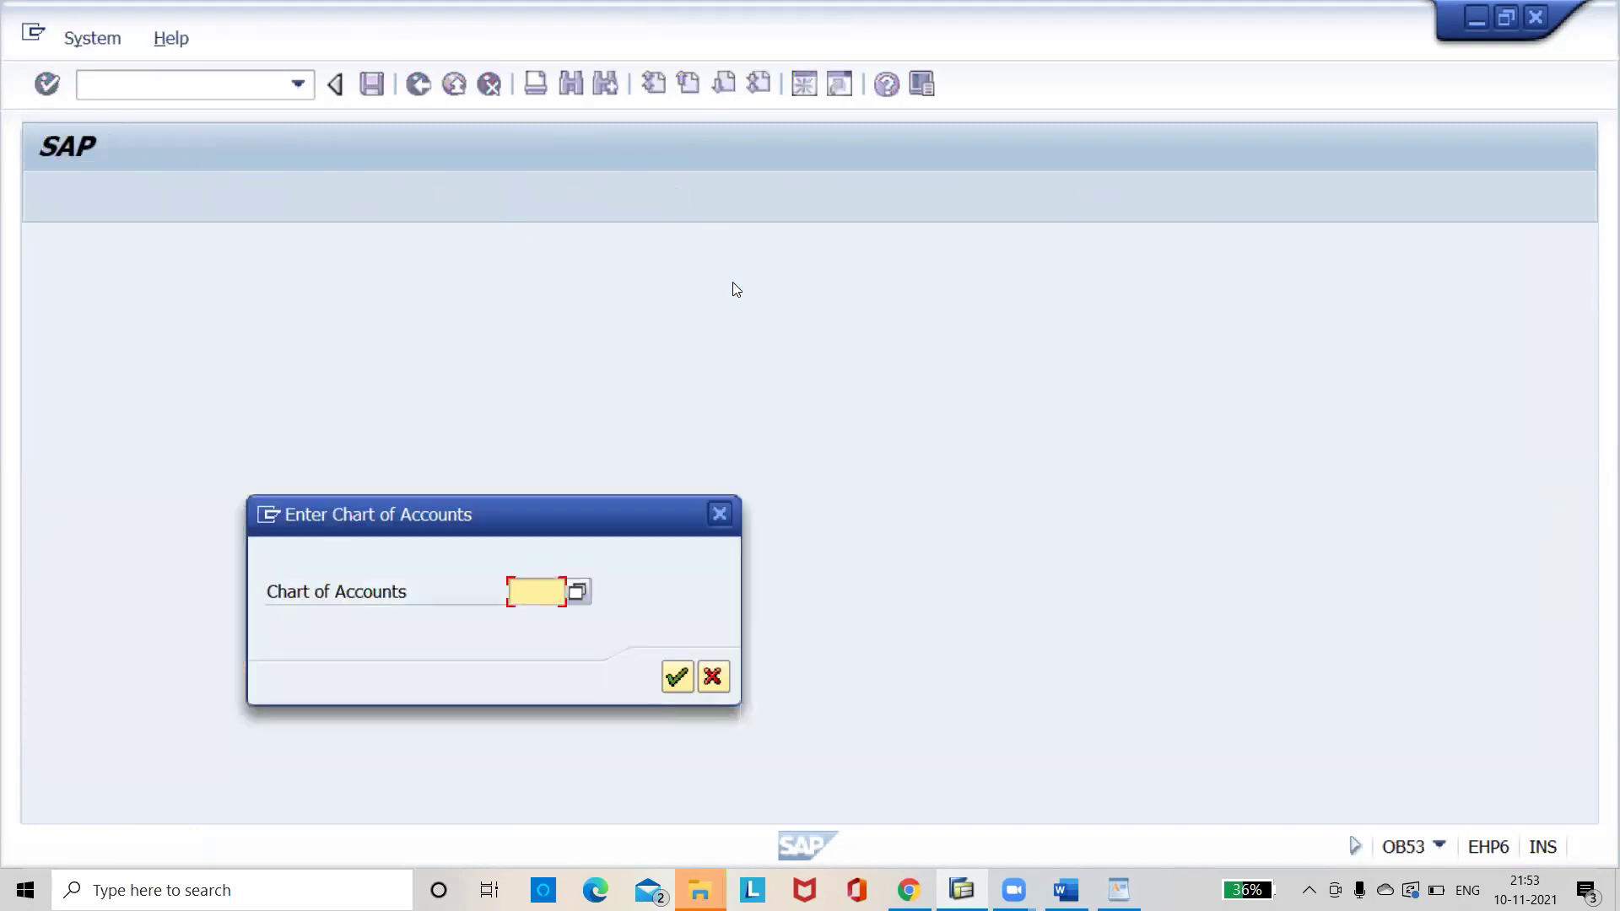
text(C22C)
key(Return)
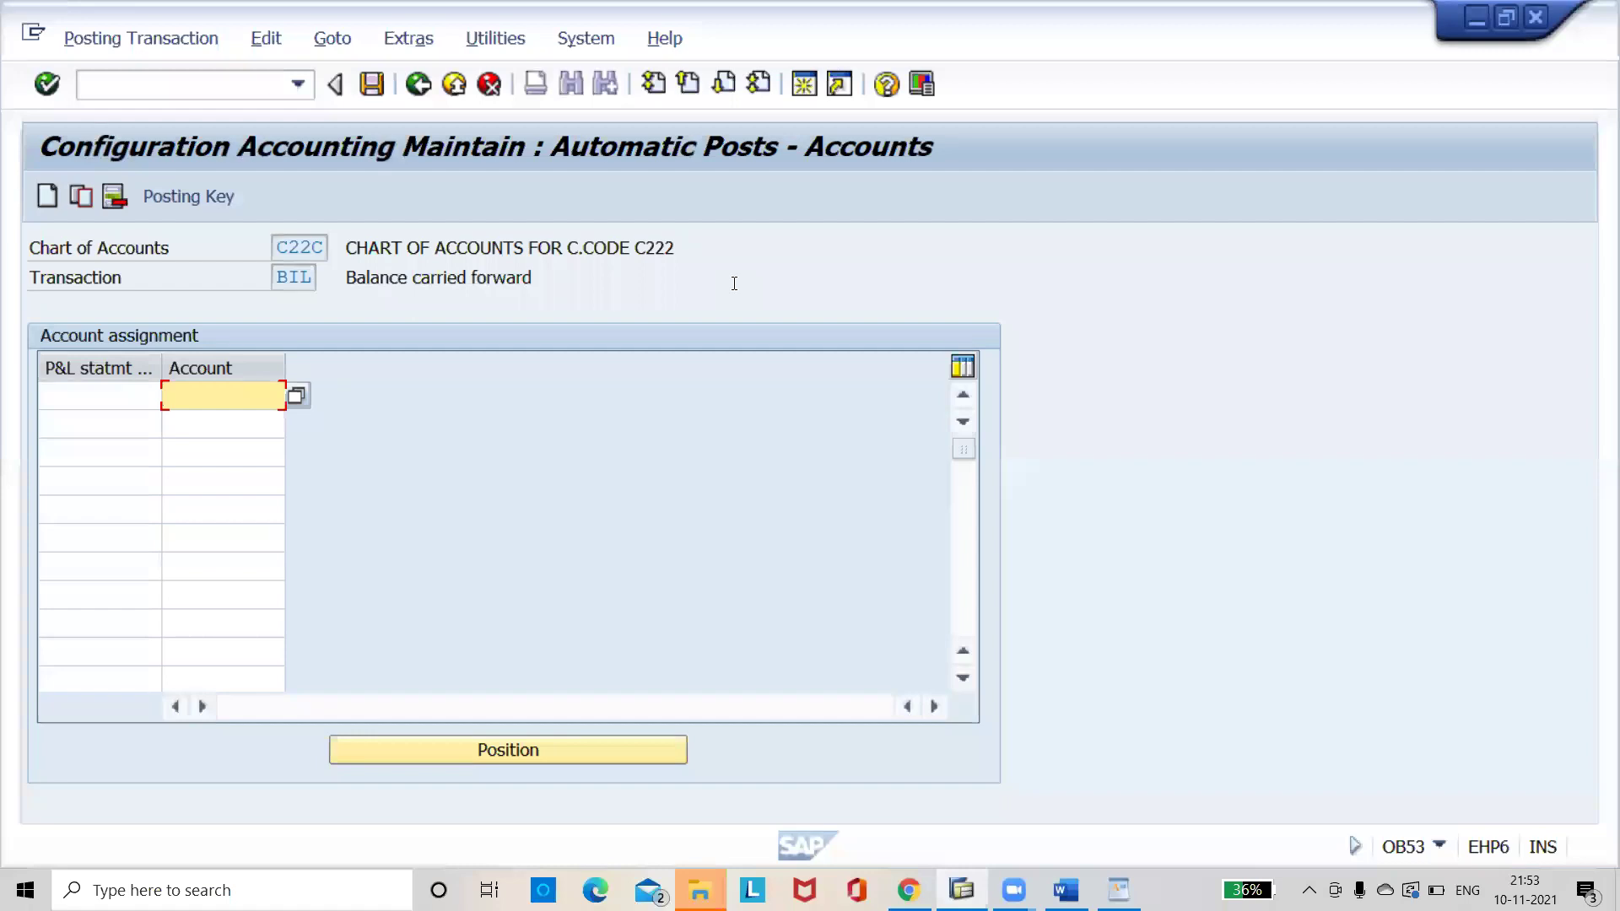
Step: Assign P&L statement account type +- to retained earnings account 99 and save it under the proposed customizing request
click(311, 277)
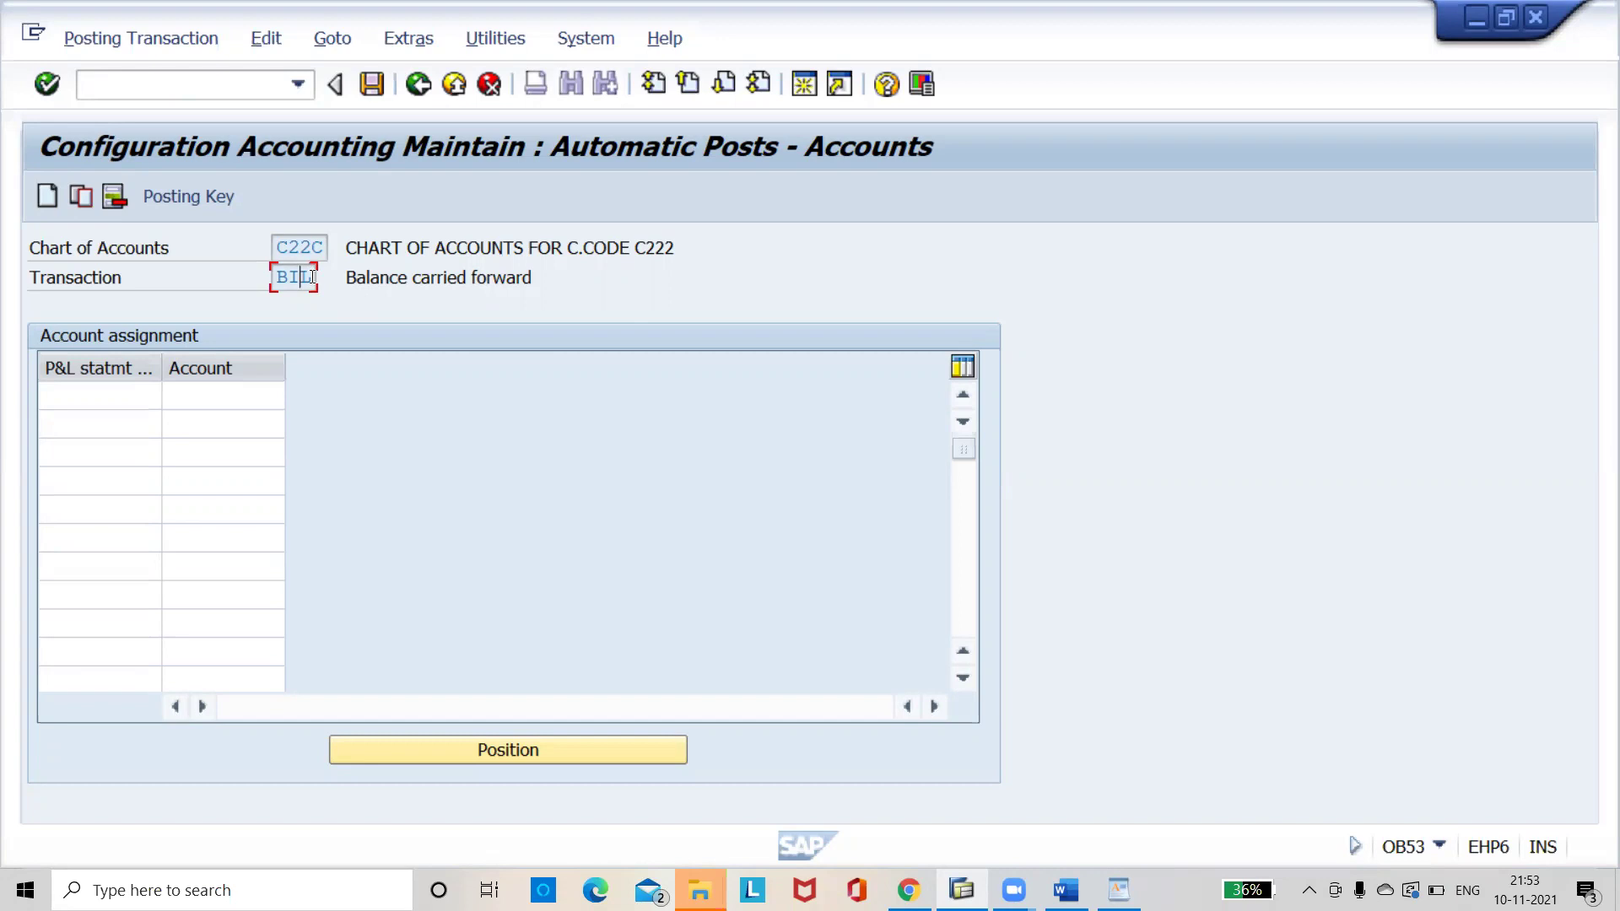
click(97, 395)
text(+-)
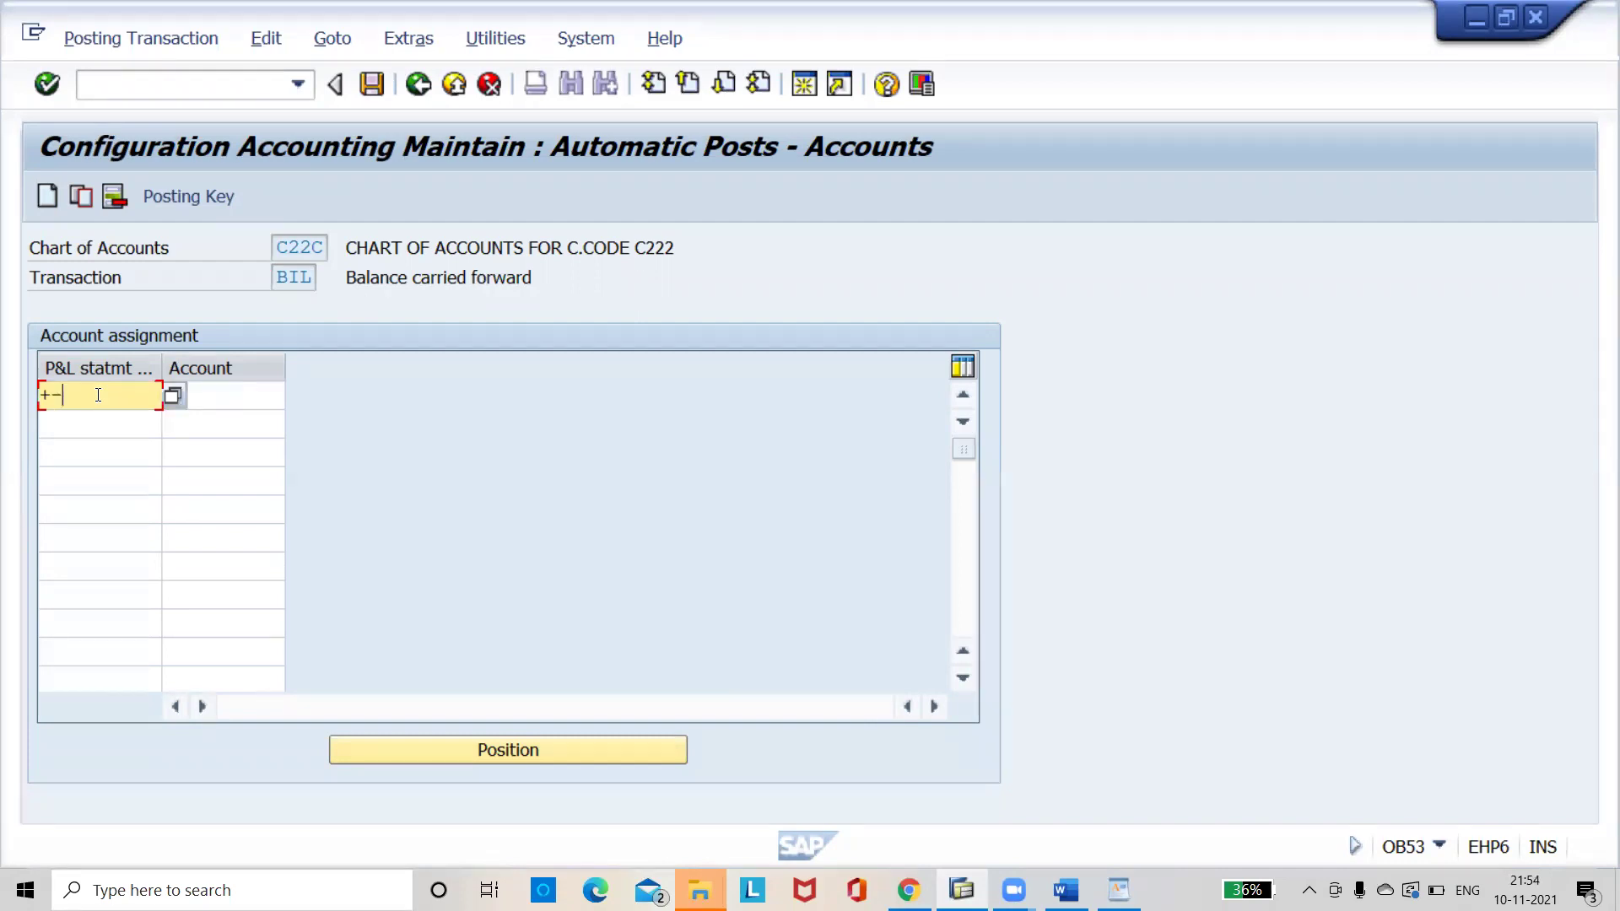
key(Tab)
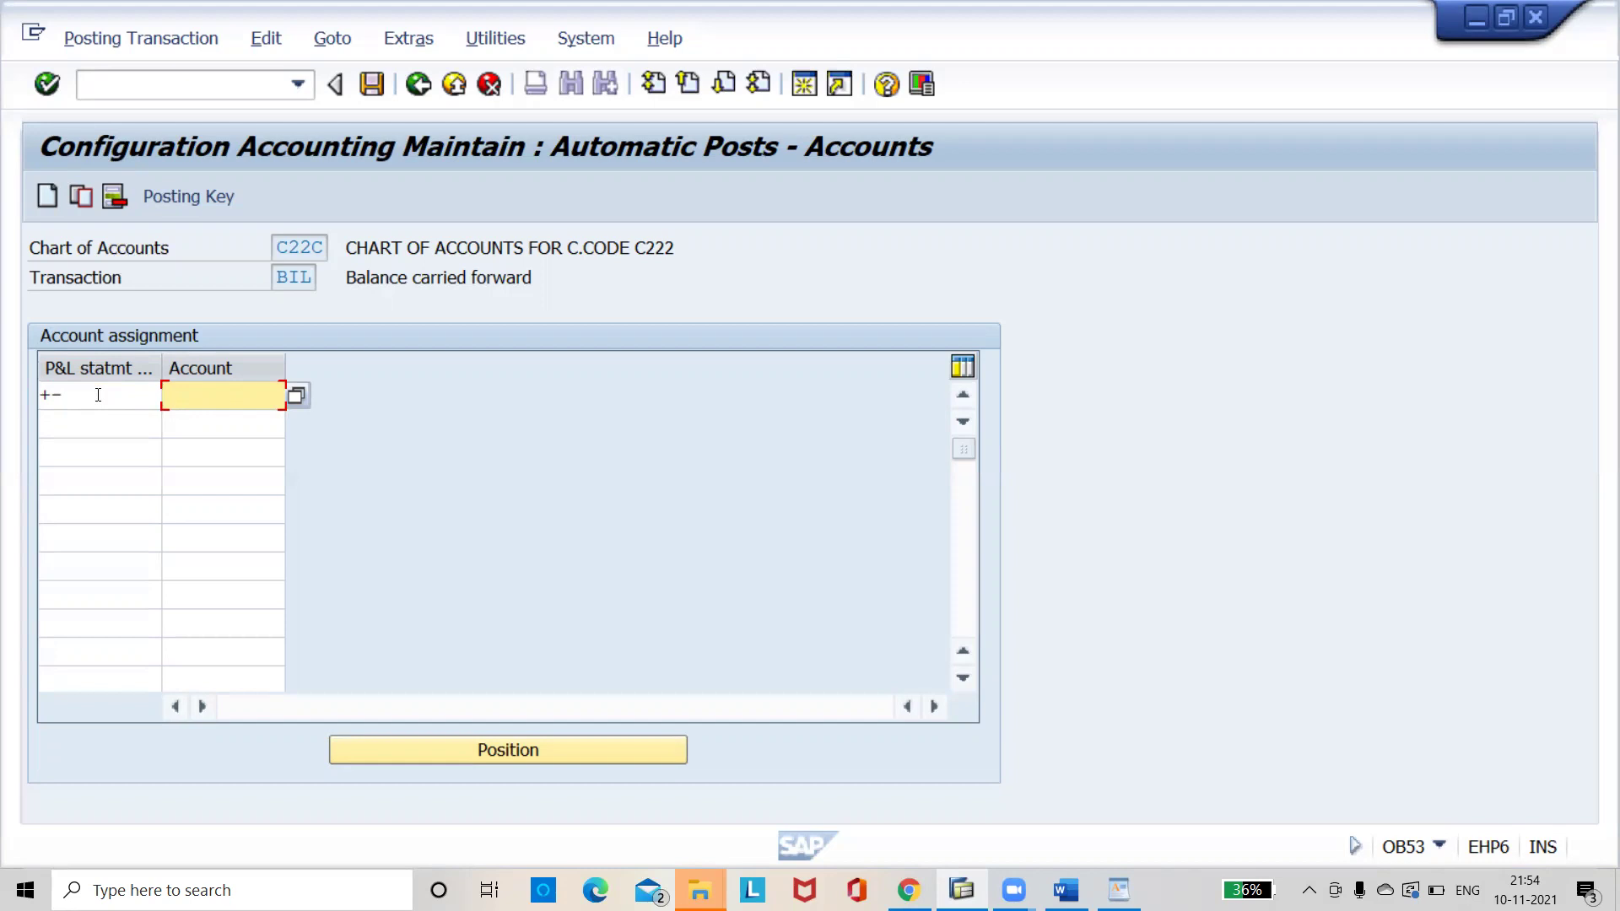
text(99)
key(Return)
key(ctrl+s)
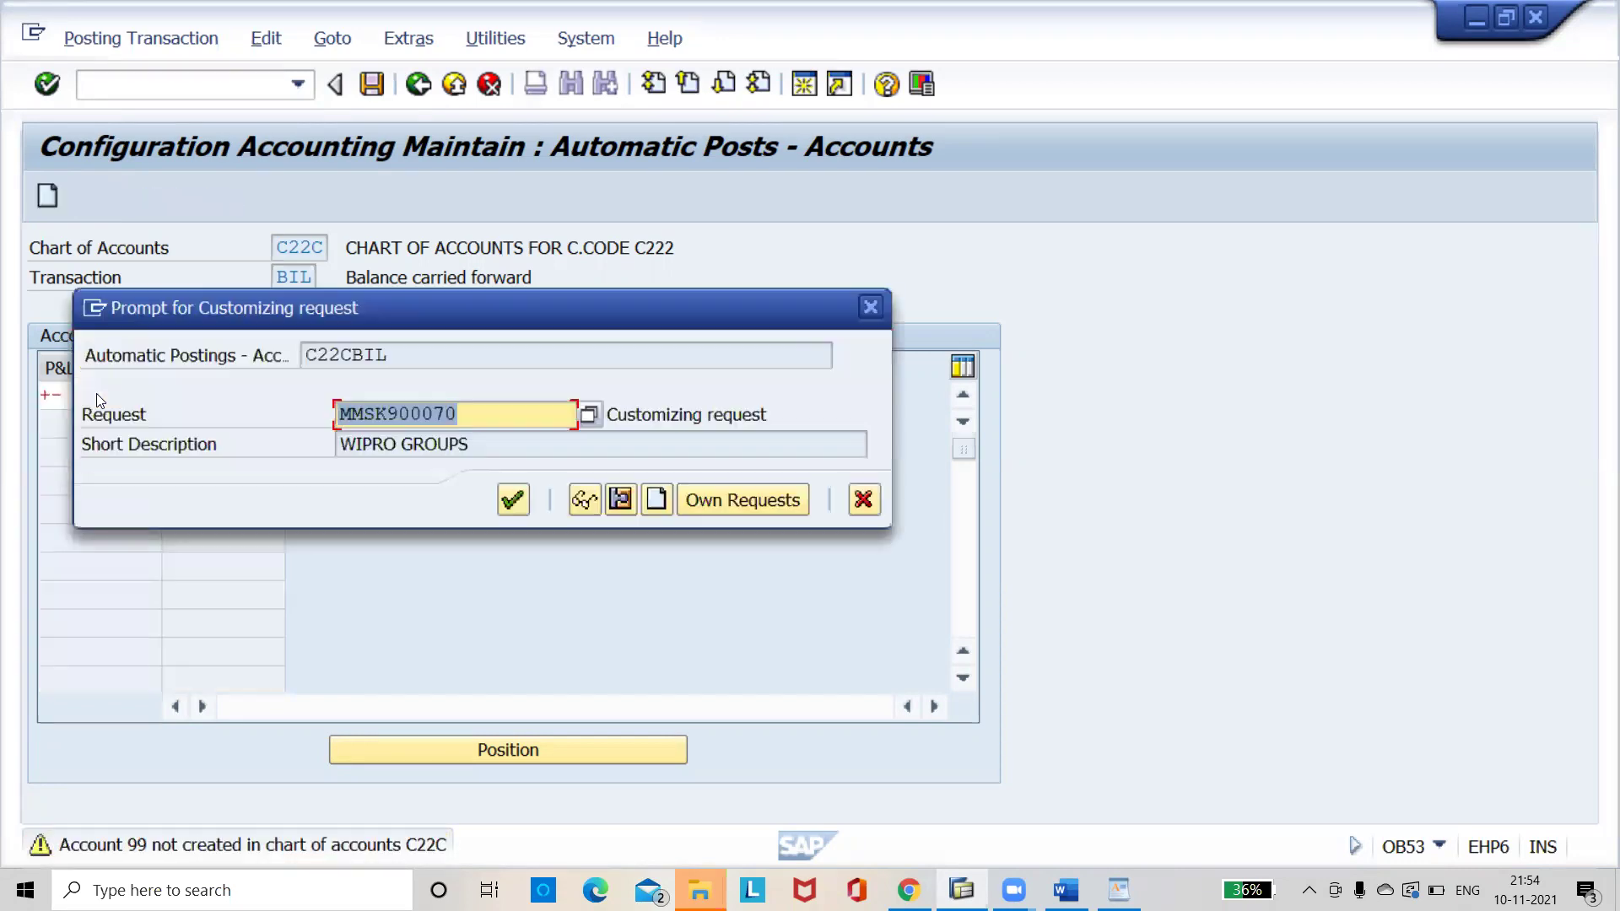
key(Return)
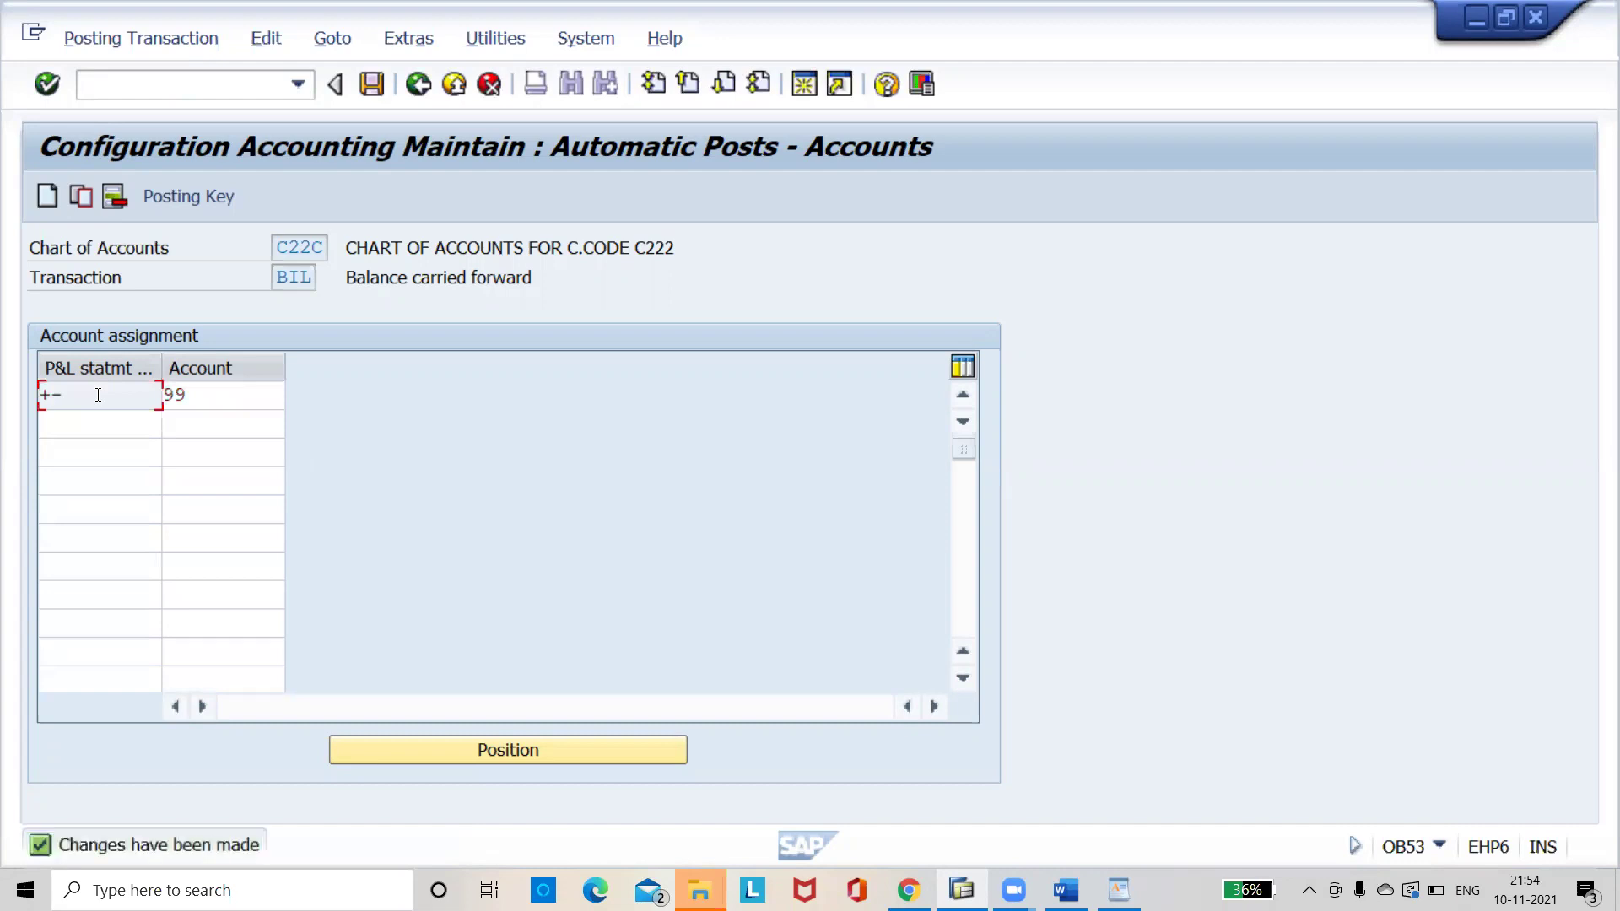